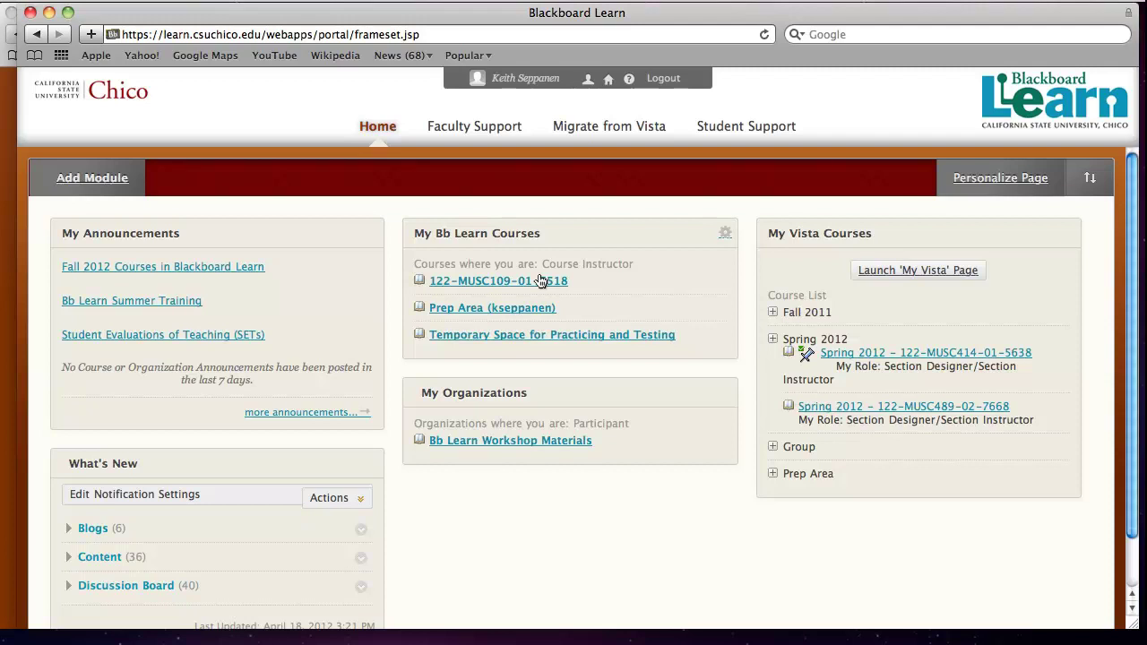
# Go to the Prep Area course's empty Course Content page and show the Build Content menu
pyautogui.click(439, 315)
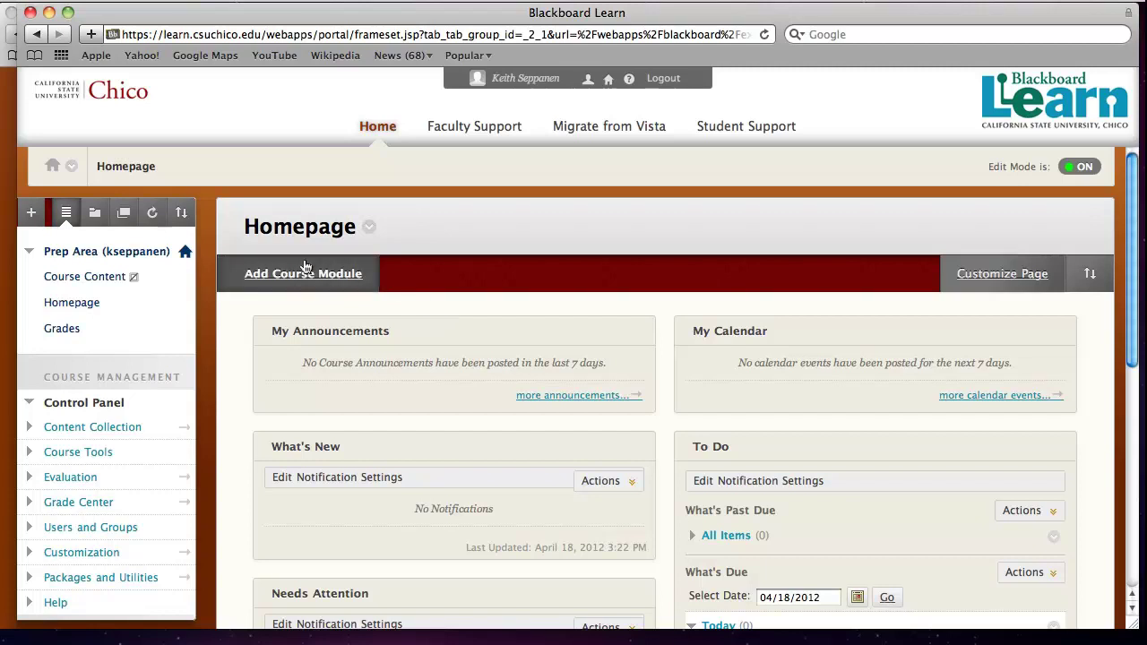
pyautogui.moveTo(188, 298)
pyautogui.moveTo(166, 277)
pyautogui.click(83, 277)
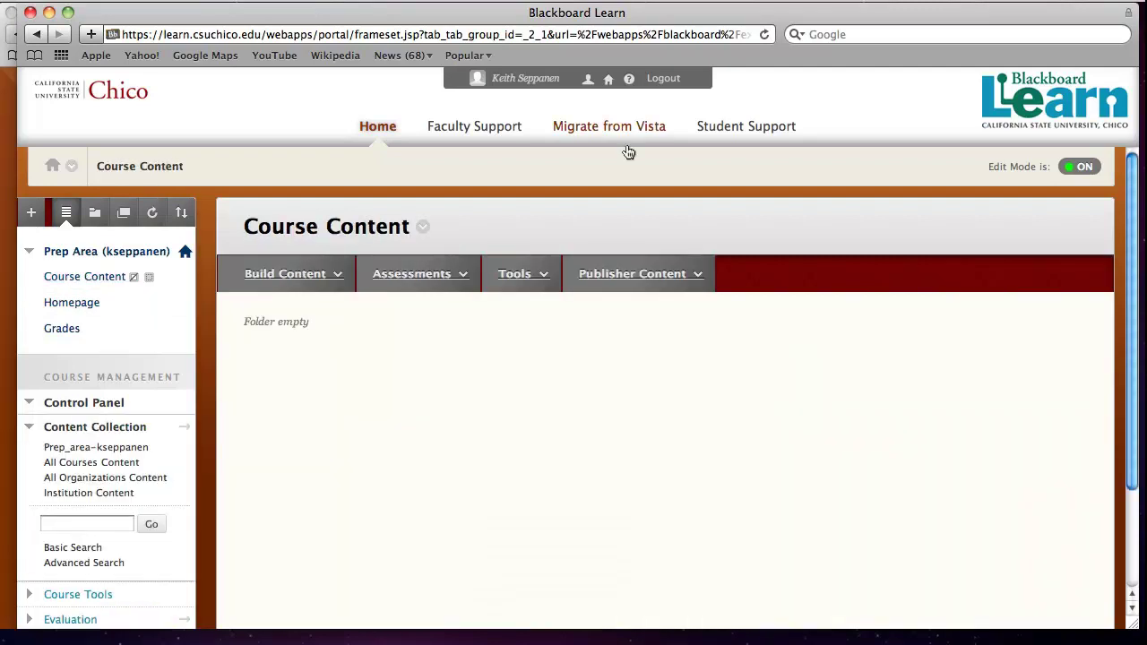
pyautogui.click(337, 285)
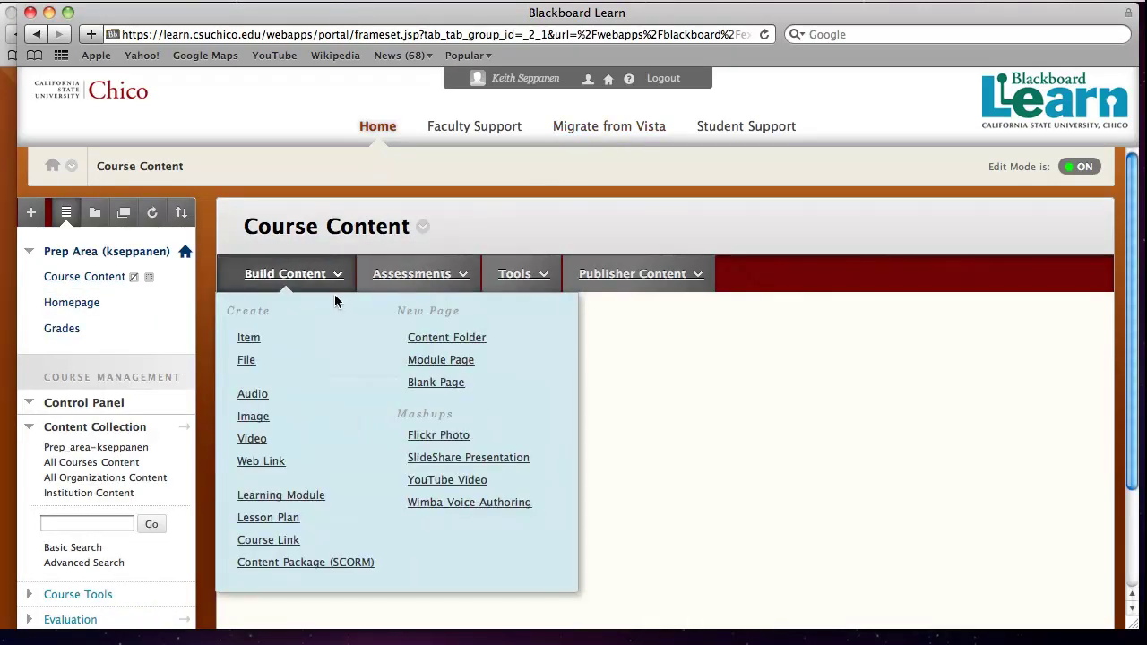
# Create a new Item named 'Lecture Outline' and move down to its description text area
pyautogui.click(248, 339)
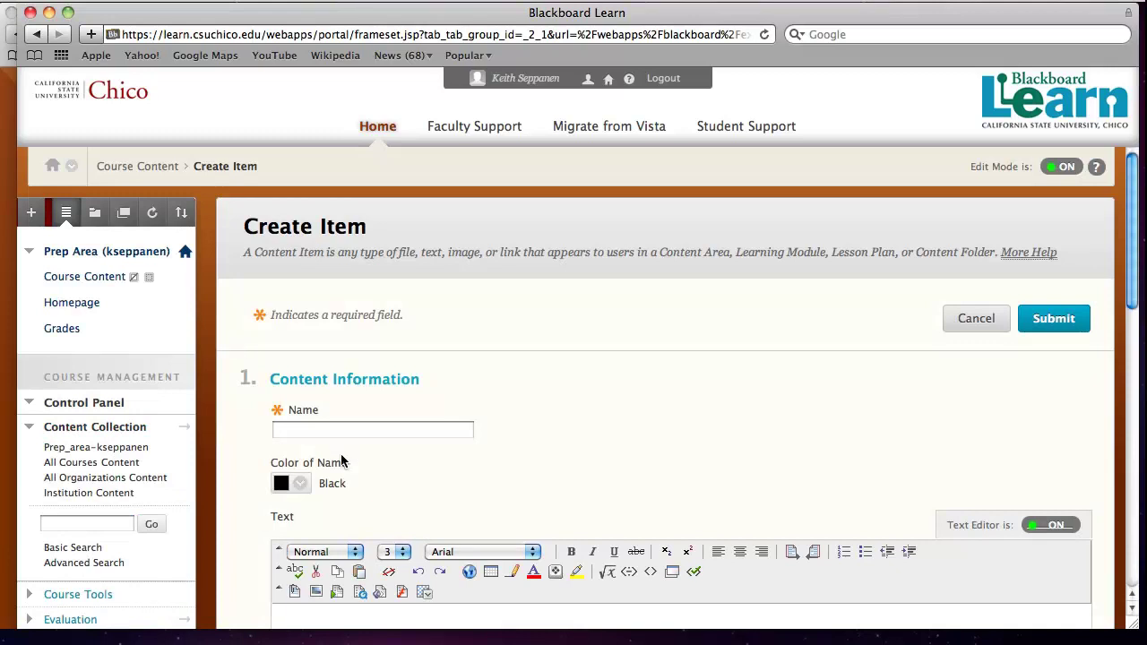
pyautogui.click(288, 433)
pyautogui.write('Lecture Outl')
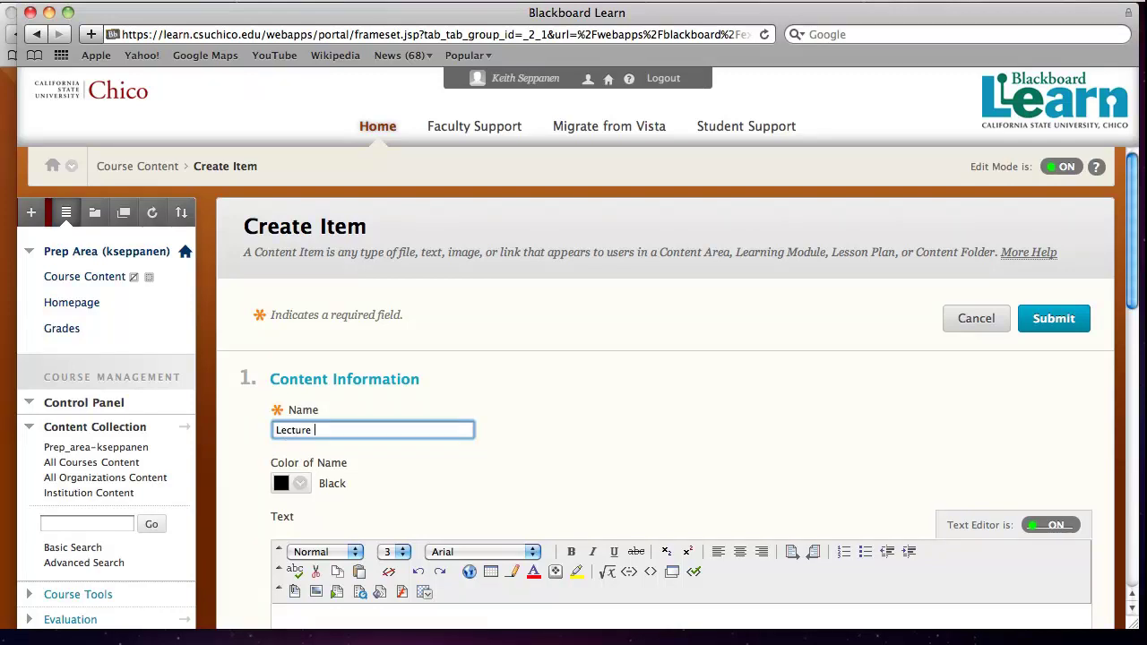
pyautogui.write('ine')
pyautogui.scroll(-5, 602, 416)
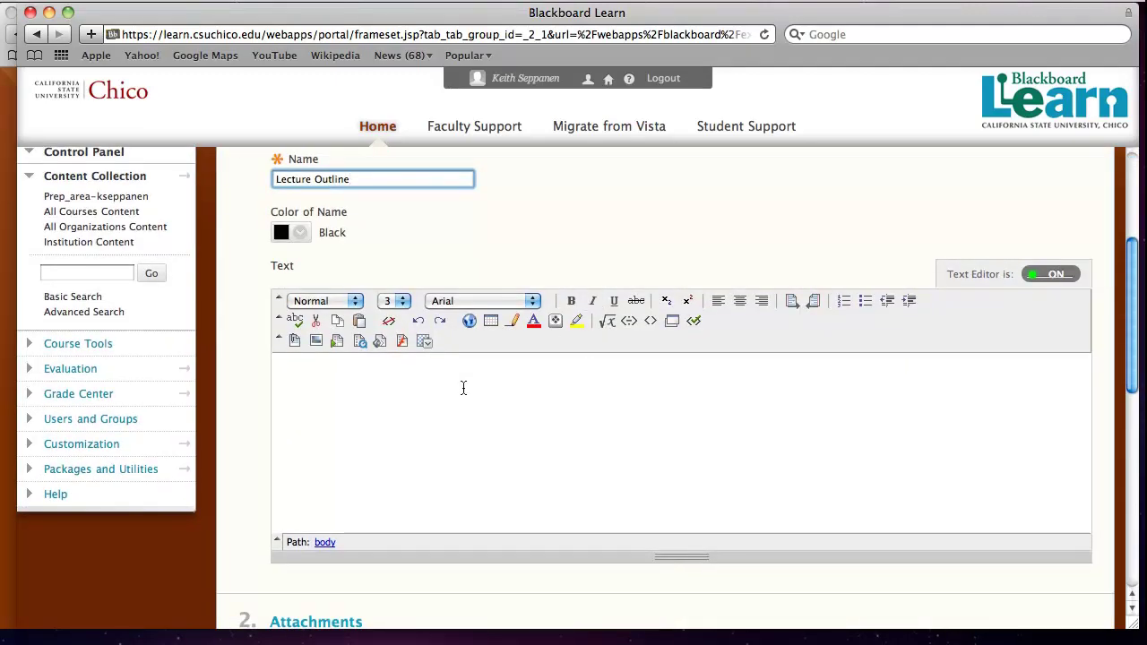
pyautogui.click(425, 380)
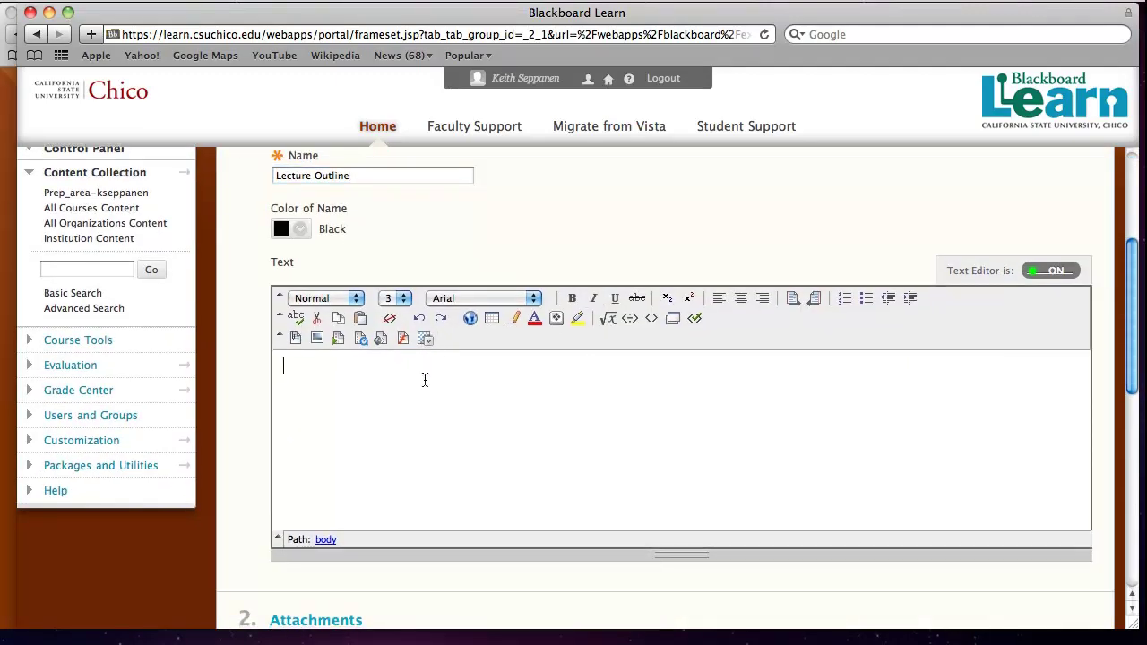
pyautogui.scroll(-7, 425, 380)
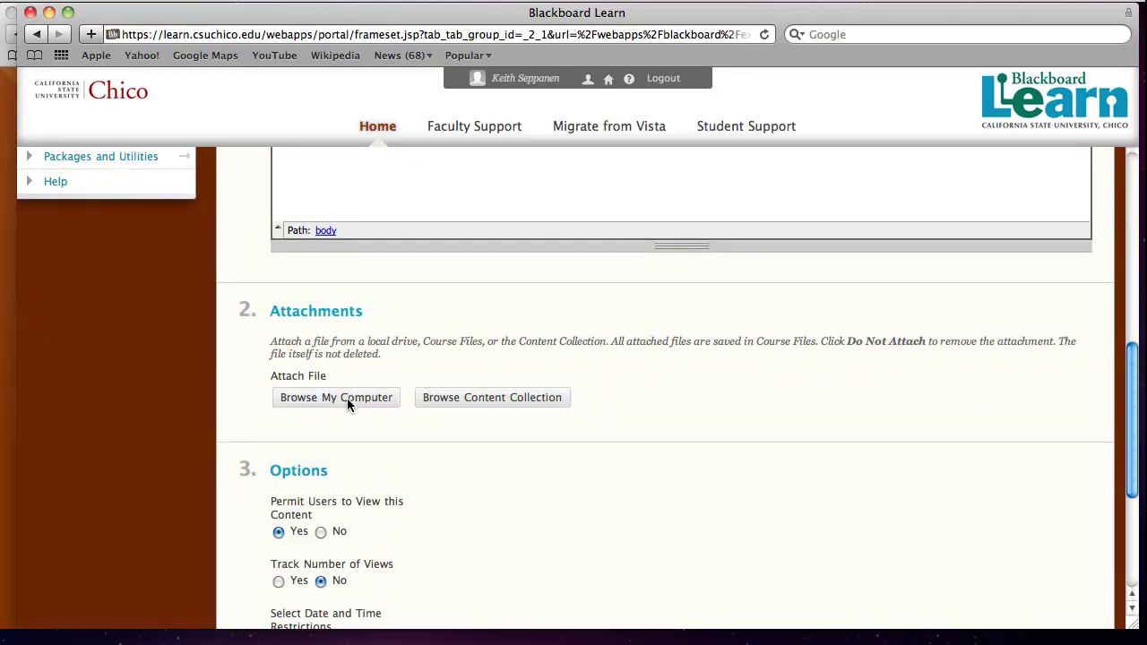
# Attach 01 Introduction.pdf from the computer's MUSC109 Bb Learn > Lectures folder
pyautogui.click(347, 401)
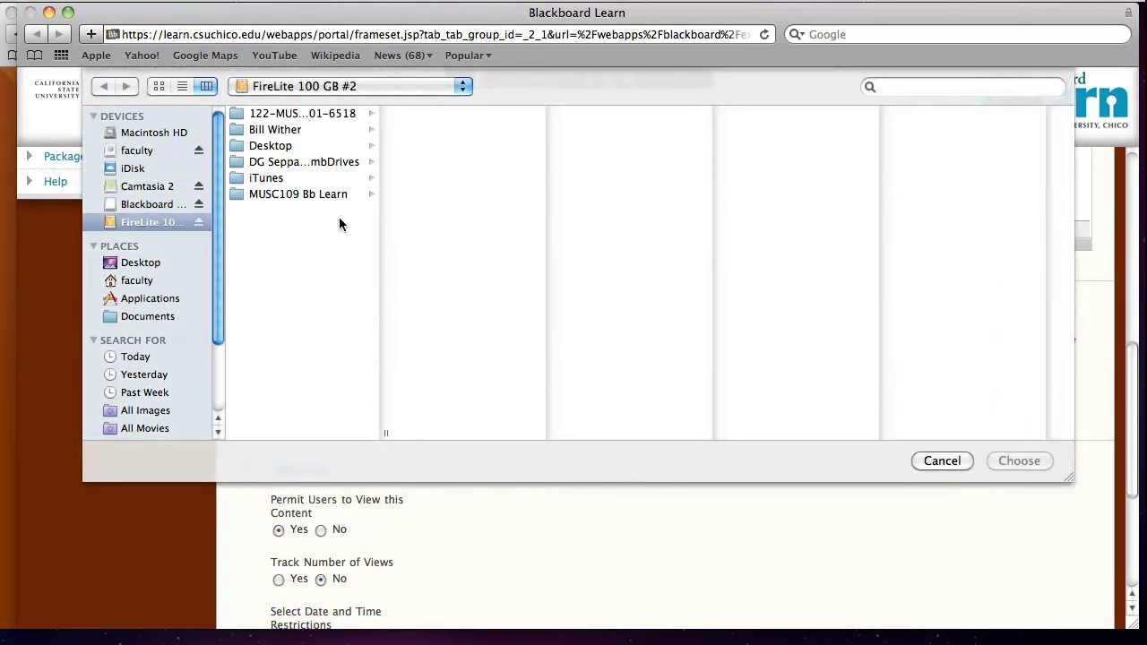
pyautogui.click(236, 196)
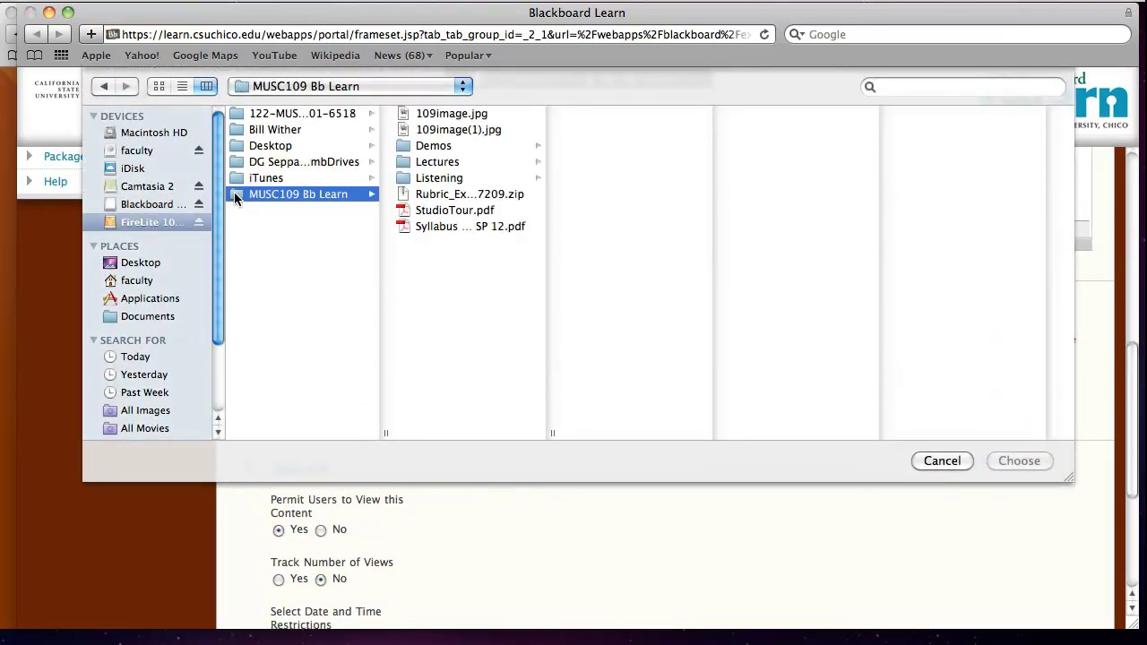
pyautogui.click(412, 163)
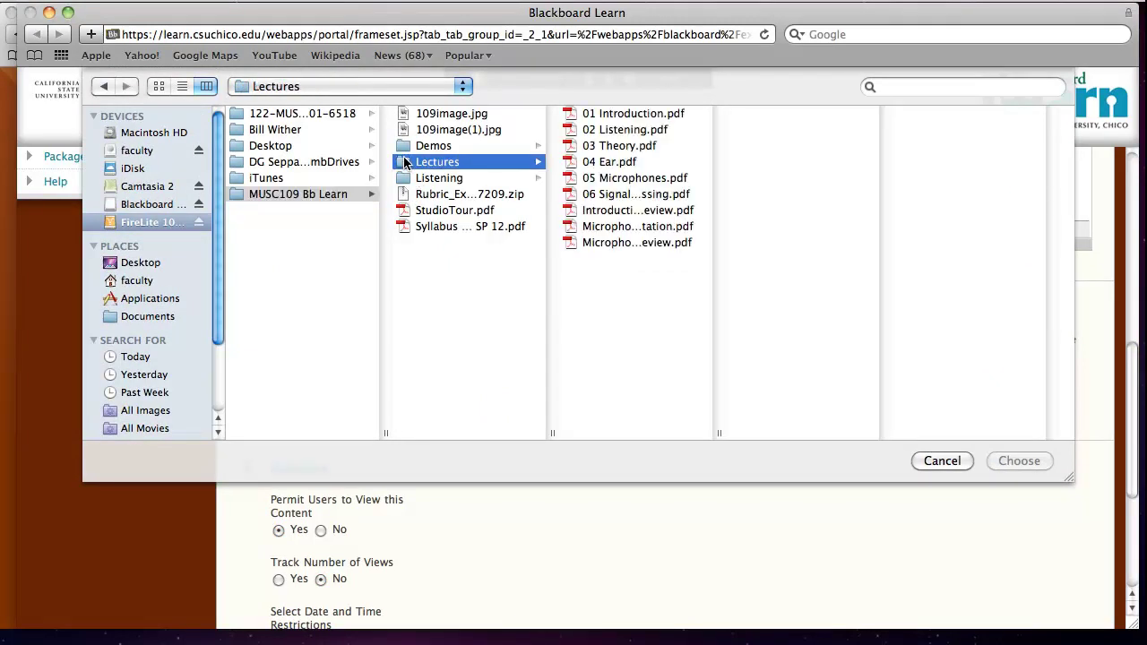
pyautogui.click(567, 117)
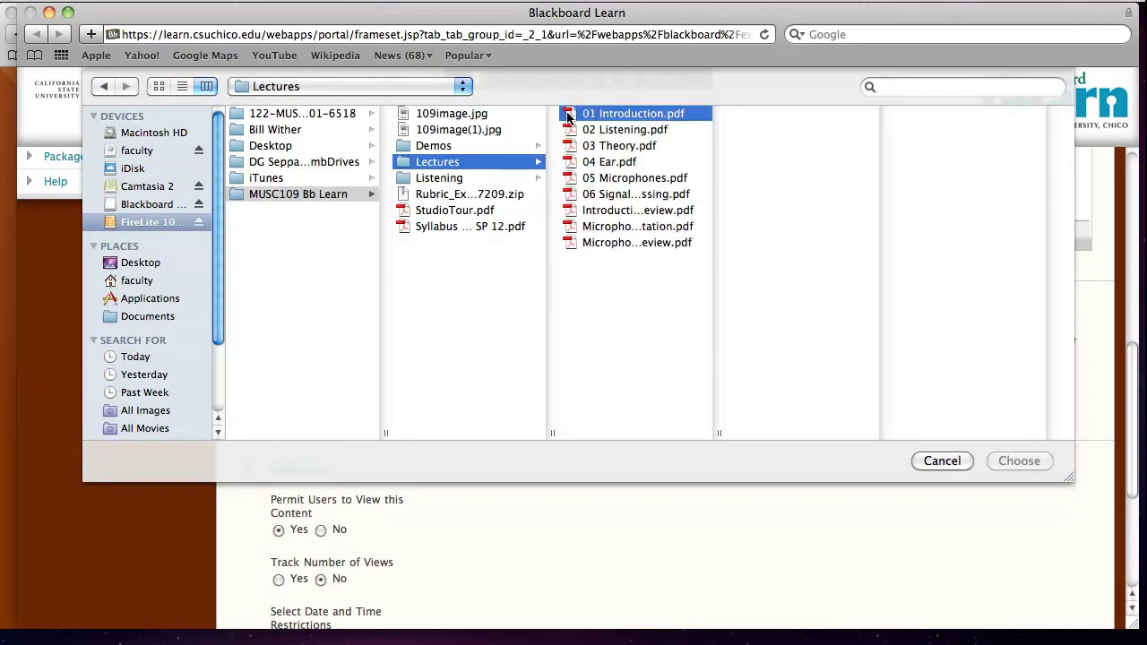
pyautogui.doubleClick(567, 115)
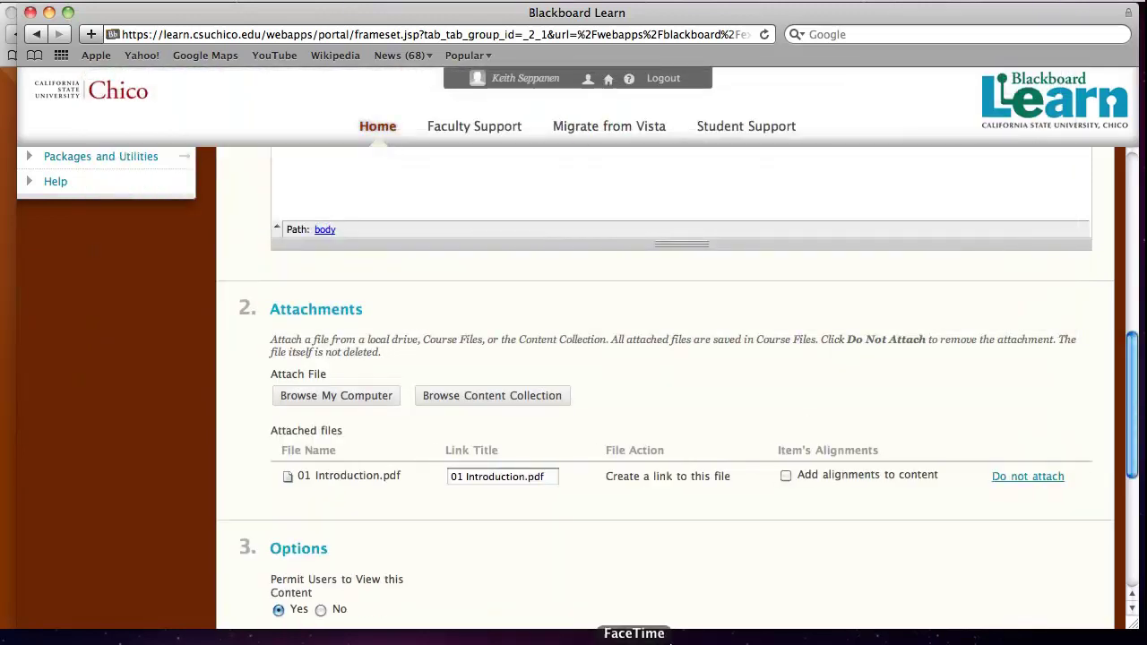
# Submit the Lecture Outline item with 01 Introduction.pdf attached
pyautogui.scroll(-8, 649, 539)
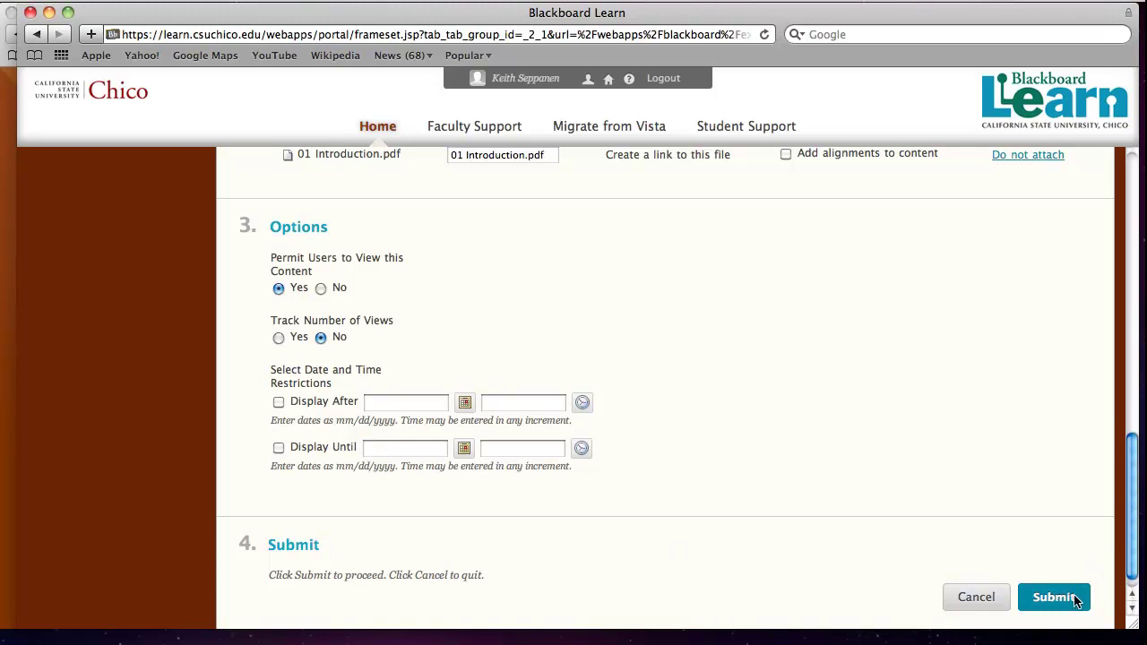
pyautogui.click(1055, 602)
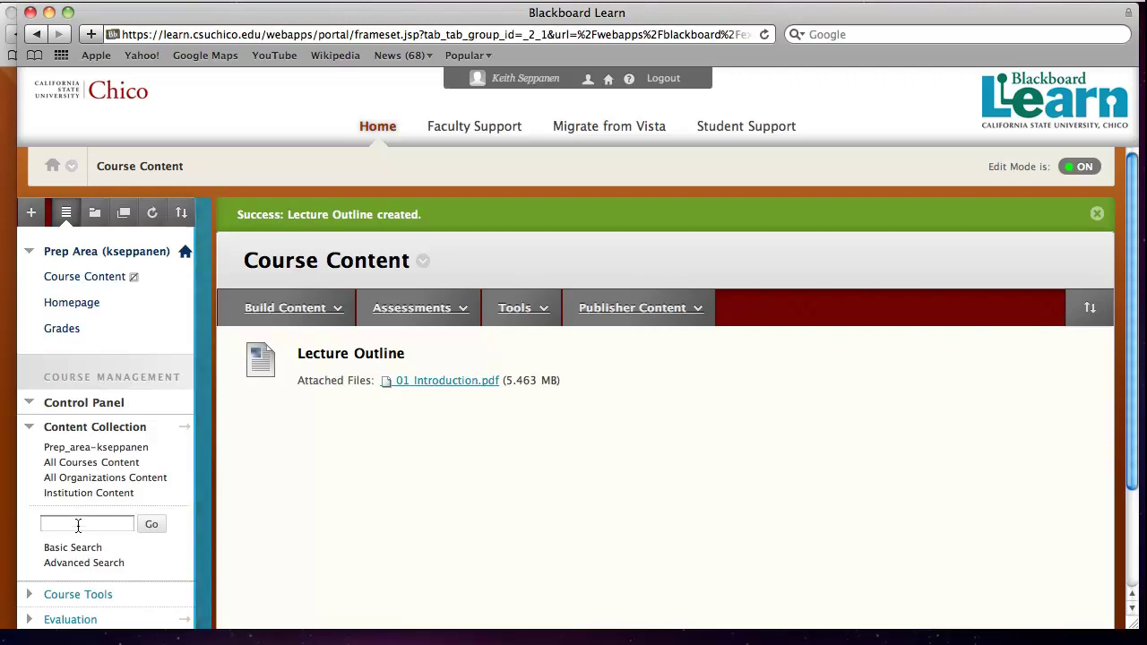
# Open the prep_area-kseppanen Content Collection, then bring up a Finder window of the home folder
pyautogui.click(110, 427)
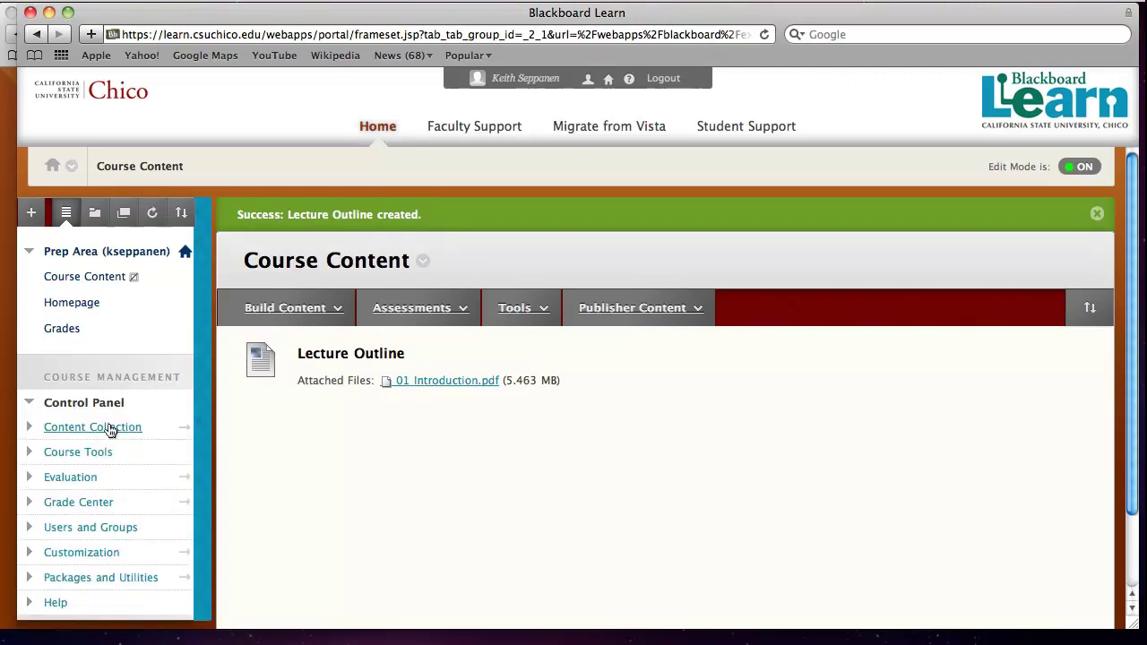
pyautogui.click(109, 429)
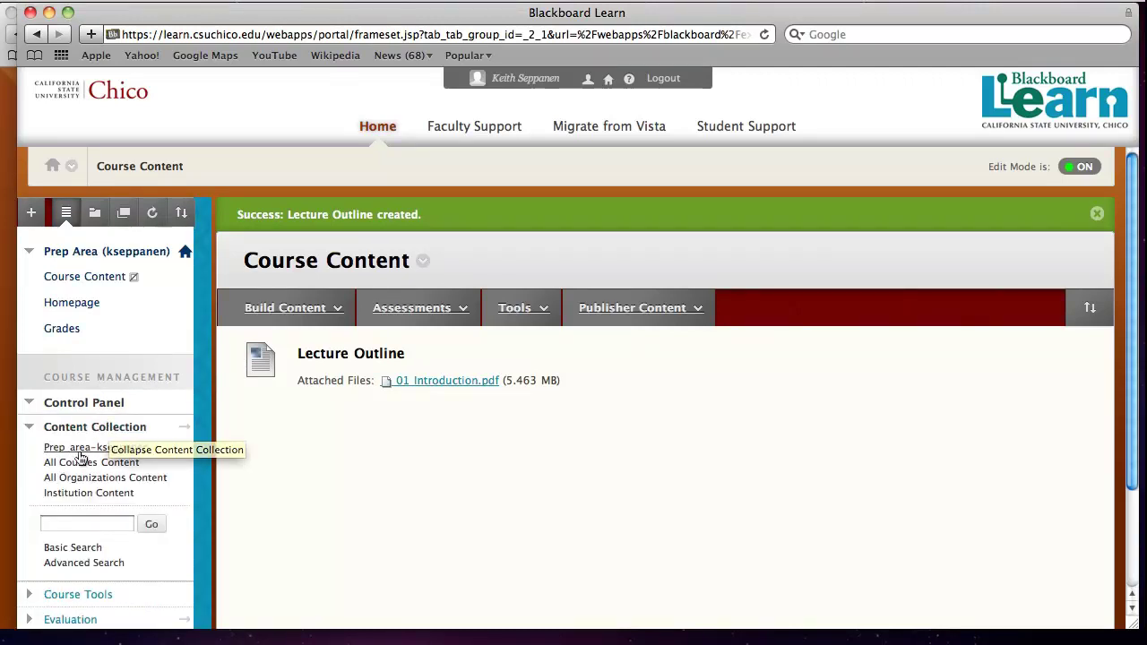
pyautogui.click(80, 451)
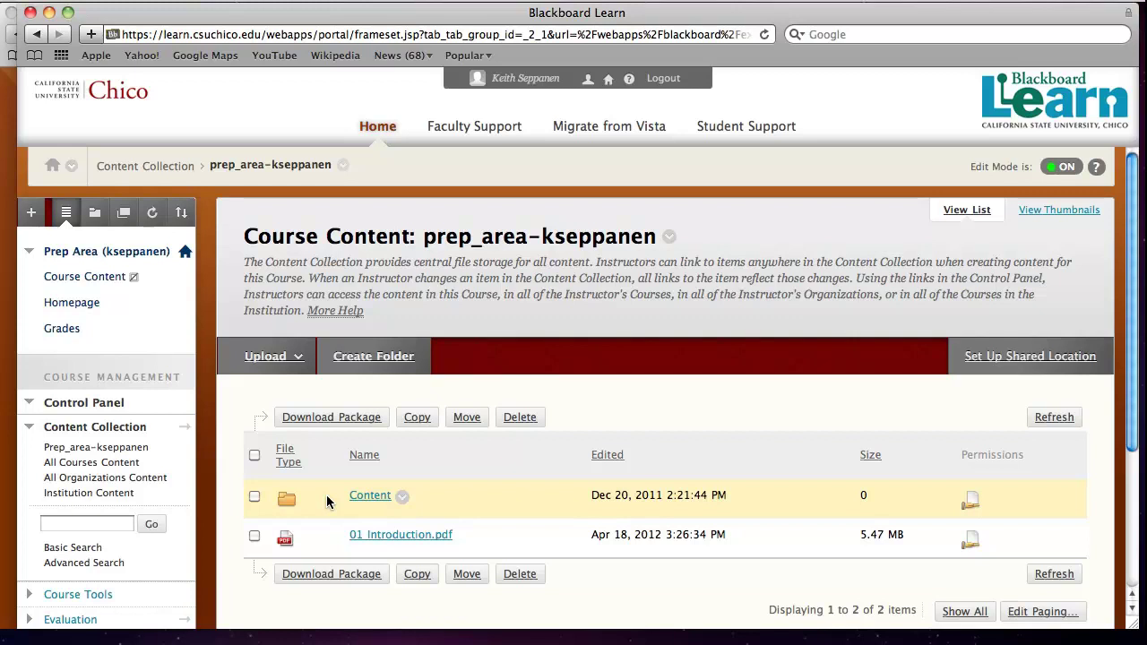
pyautogui.press('super+Tab')
pyautogui.press('super+Tab')
pyautogui.press('super+Tab')
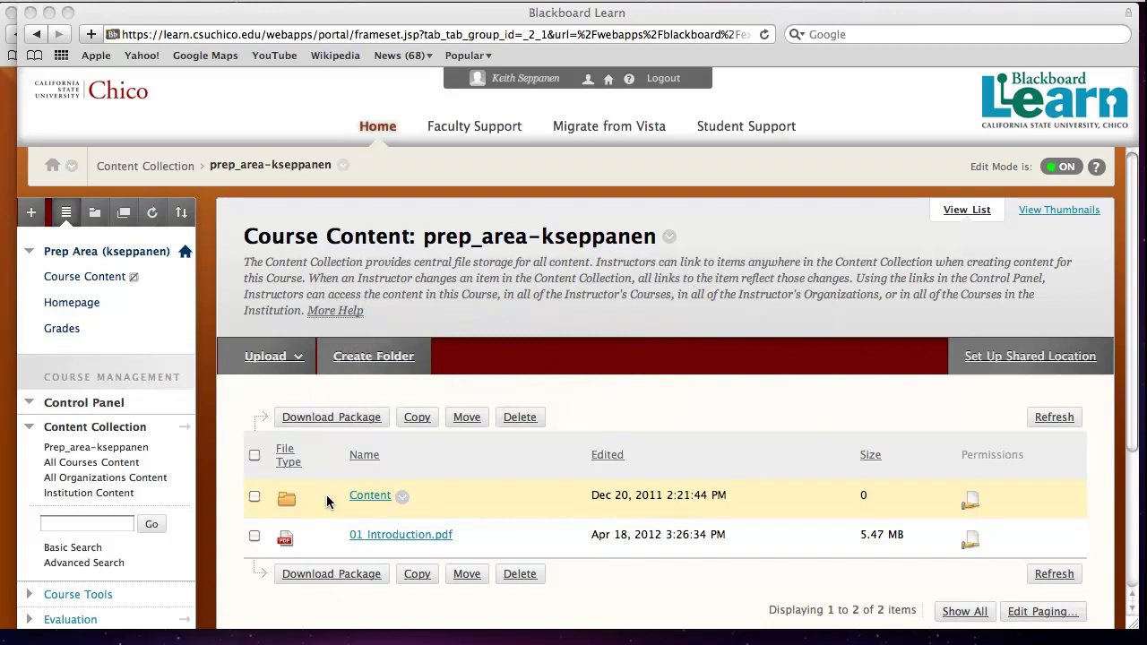
pyautogui.press('super+n')
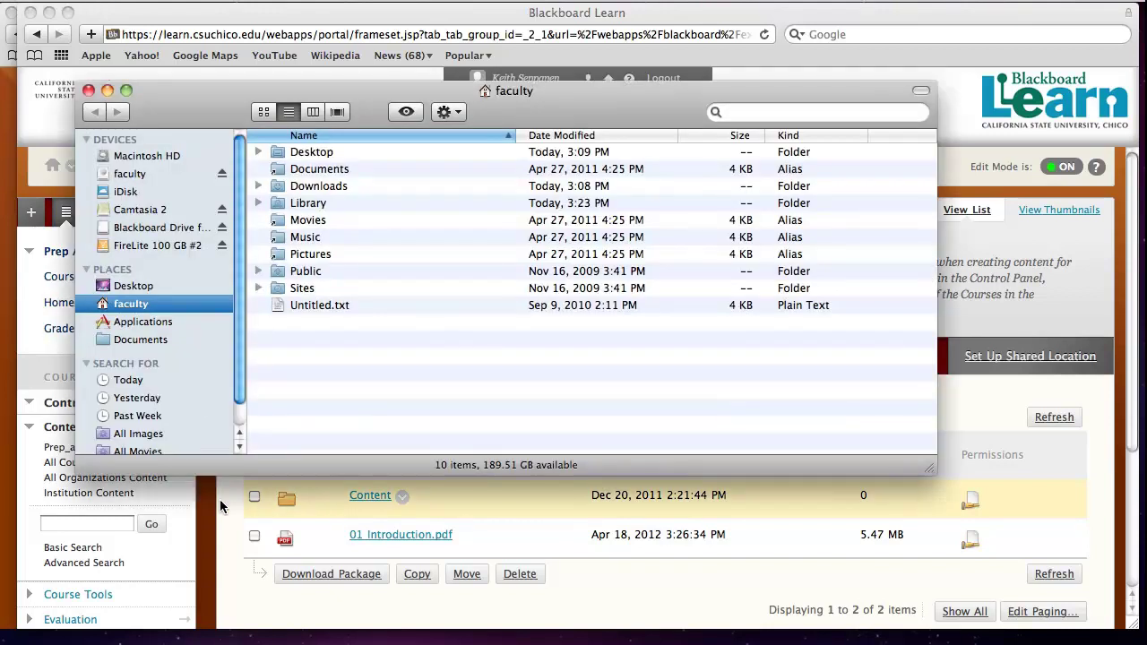
# Launch the Blackboard Drive alias from the Desktop to connect the MyCourses volume
pyautogui.click(102, 230)
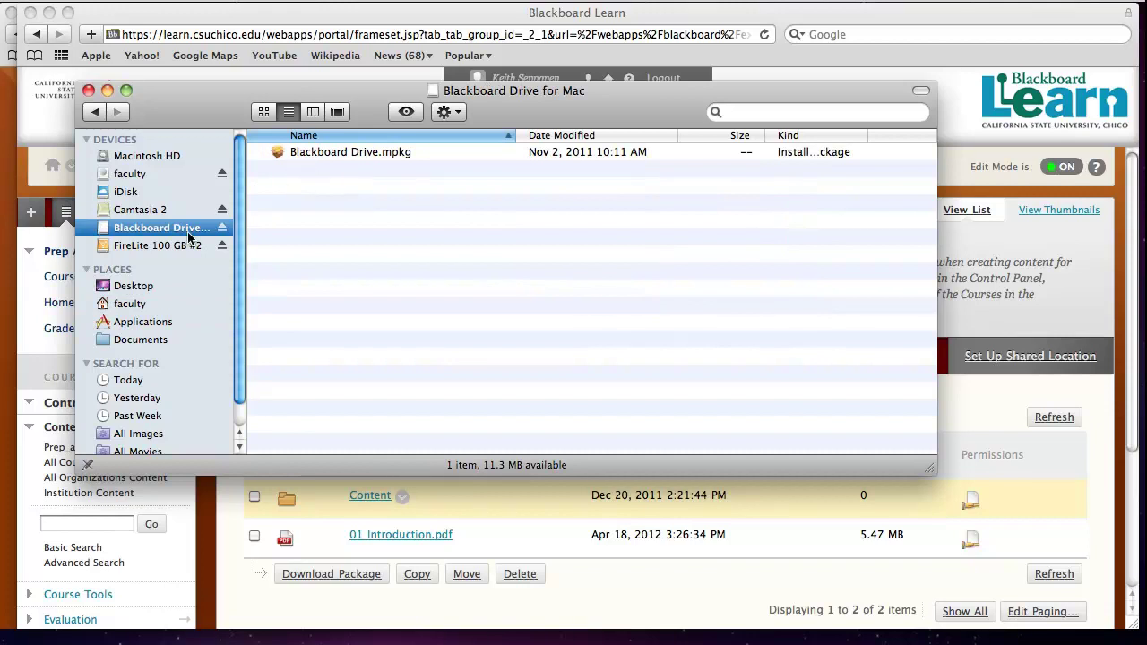
pyautogui.click(109, 288)
pyautogui.doubleClick(331, 154)
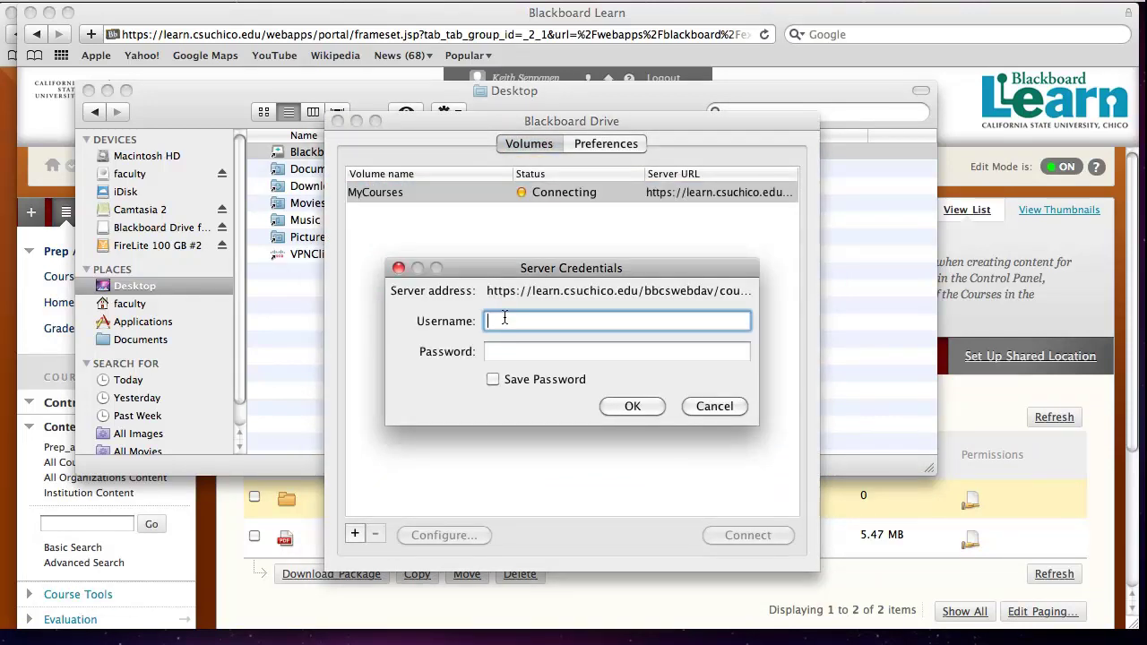
# Sign in to Blackboard Drive's Server Credentials dialog with the account username and password
pyautogui.press('Tab')
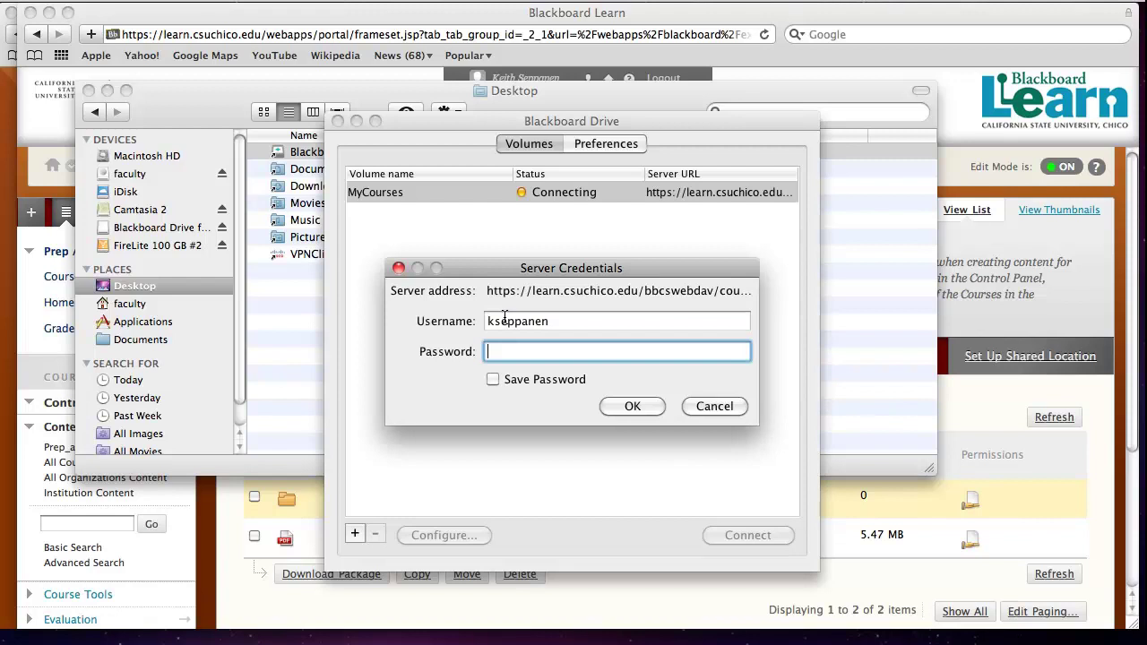
pyautogui.write('•')
pyautogui.write('•••••••')
pyautogui.press('Return')
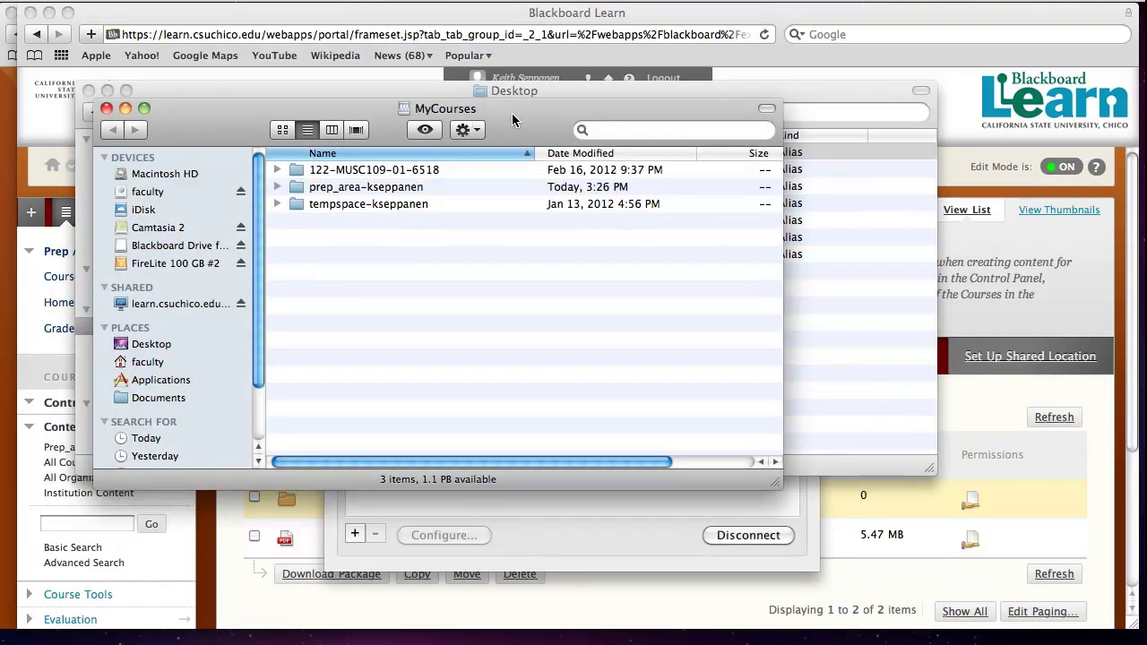
# Open the prep_area-kseppanen folder and arrange the Finder windows side by side
pyautogui.moveTo(511, 112); pyautogui.dragTo(475, 58)
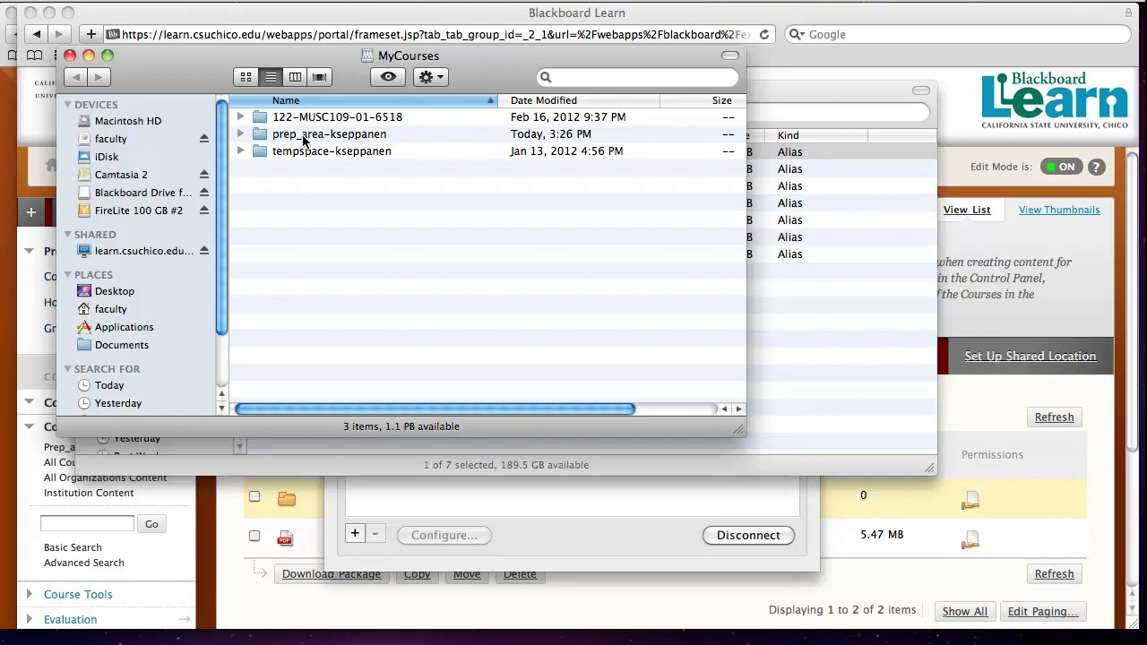
pyautogui.doubleClick(260, 139)
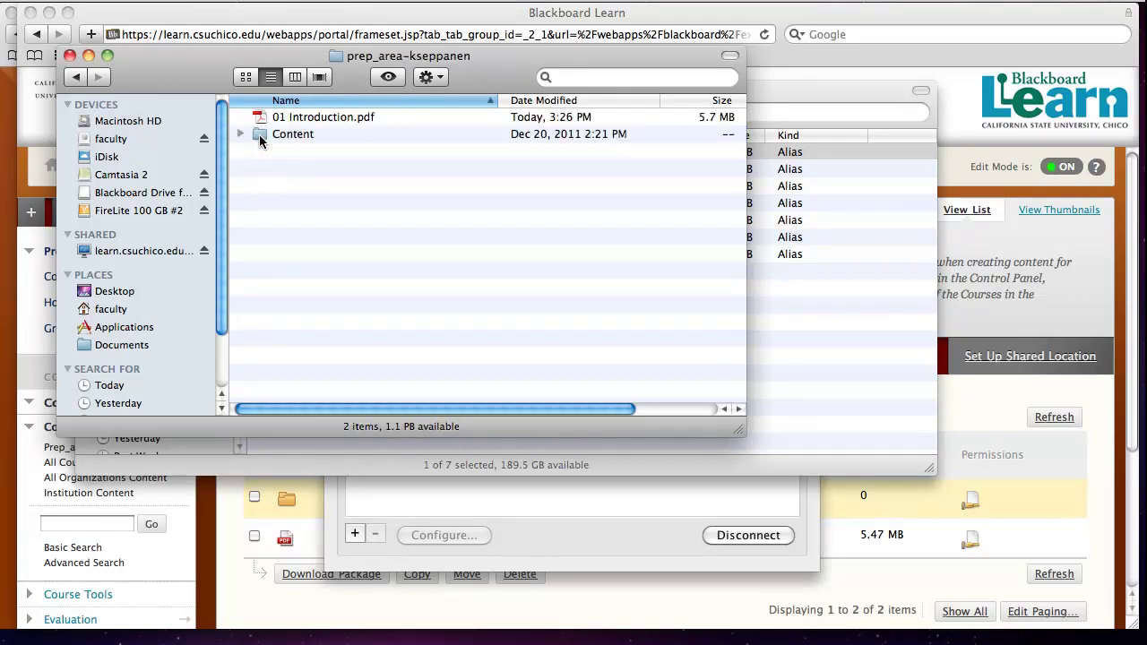
pyautogui.moveTo(345, 76); pyautogui.dragTo(325, 62)
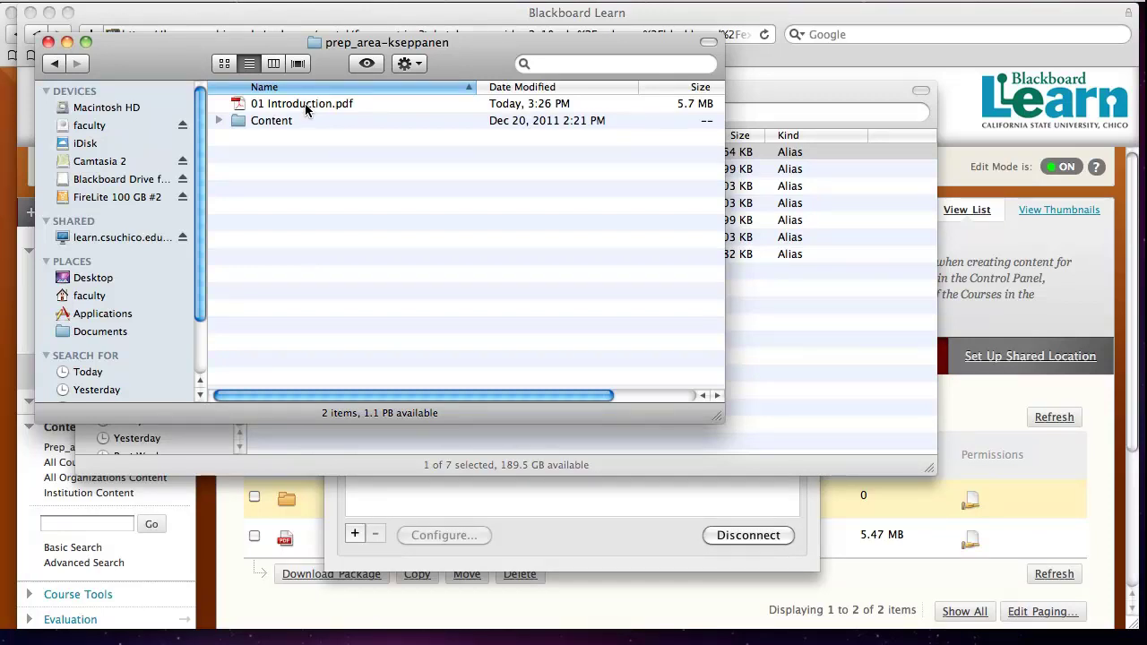
pyautogui.press('super+grave')
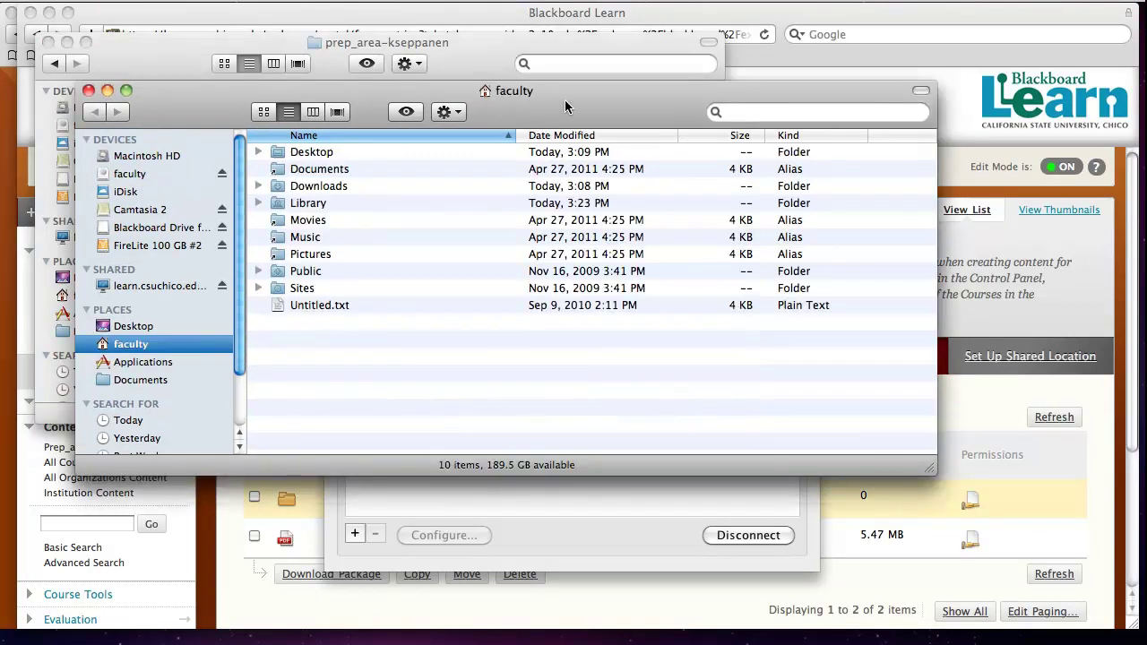
pyautogui.moveTo(580, 103); pyautogui.dragTo(736, 115)
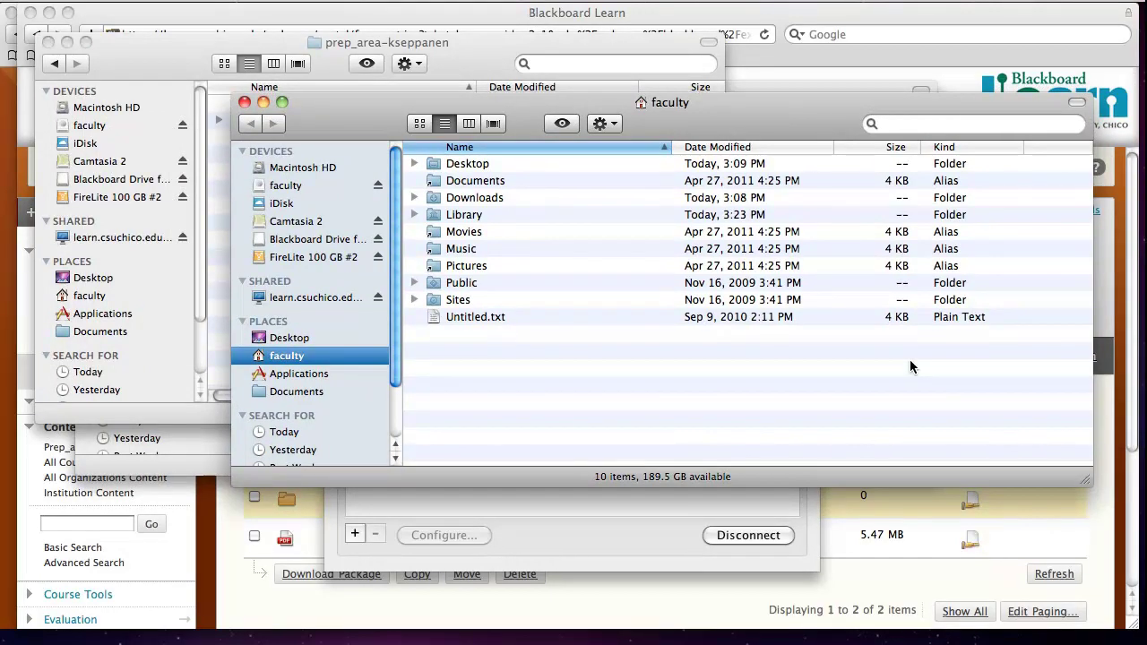
pyautogui.moveTo(1085, 479); pyautogui.dragTo(809, 571)
pyautogui.moveTo(641, 109); pyautogui.dragTo(762, 82)
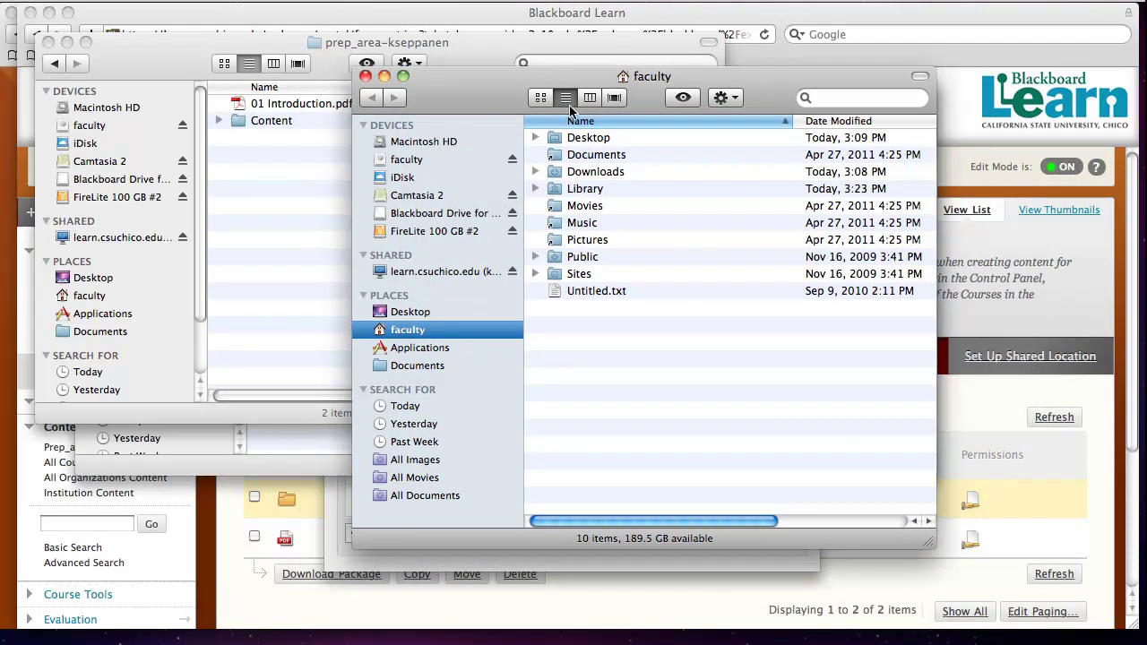
# Show the FireLite 100 GB #2 drive with the MUSC109 Bb Learn folder expanded
pyautogui.click(379, 231)
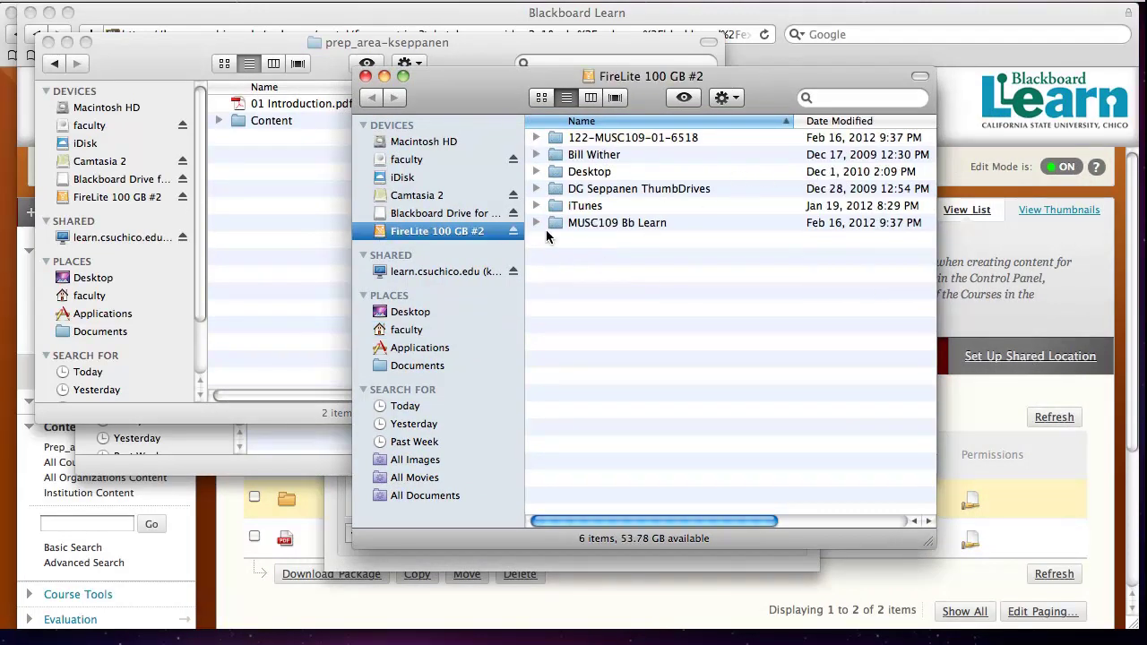
pyautogui.click(555, 224)
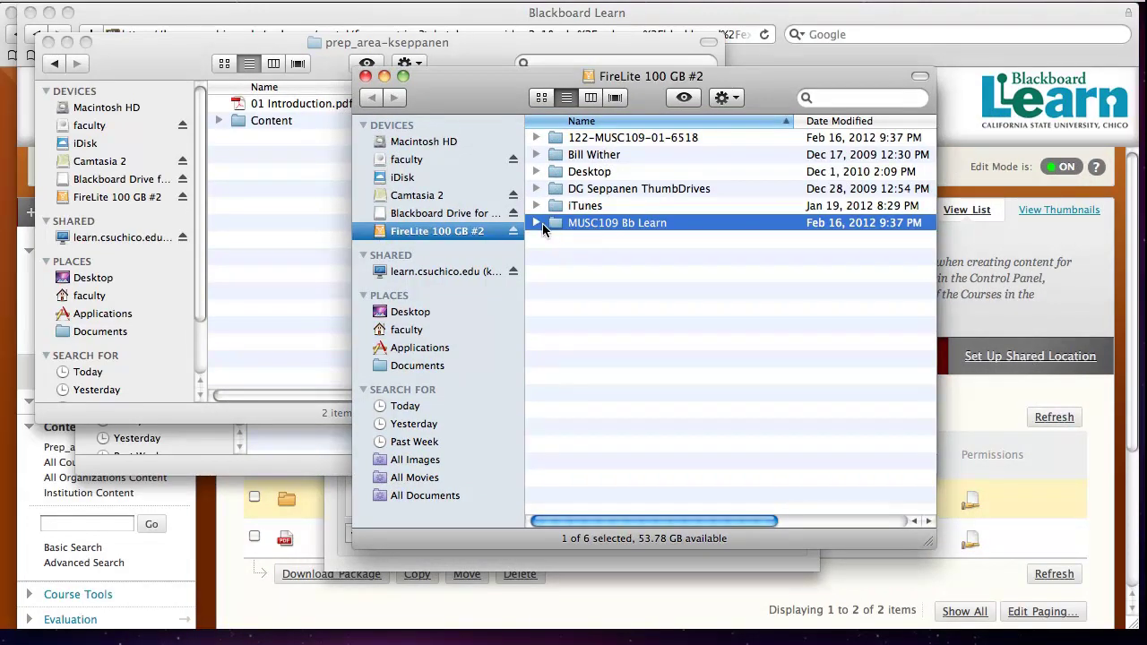
pyautogui.click(536, 222)
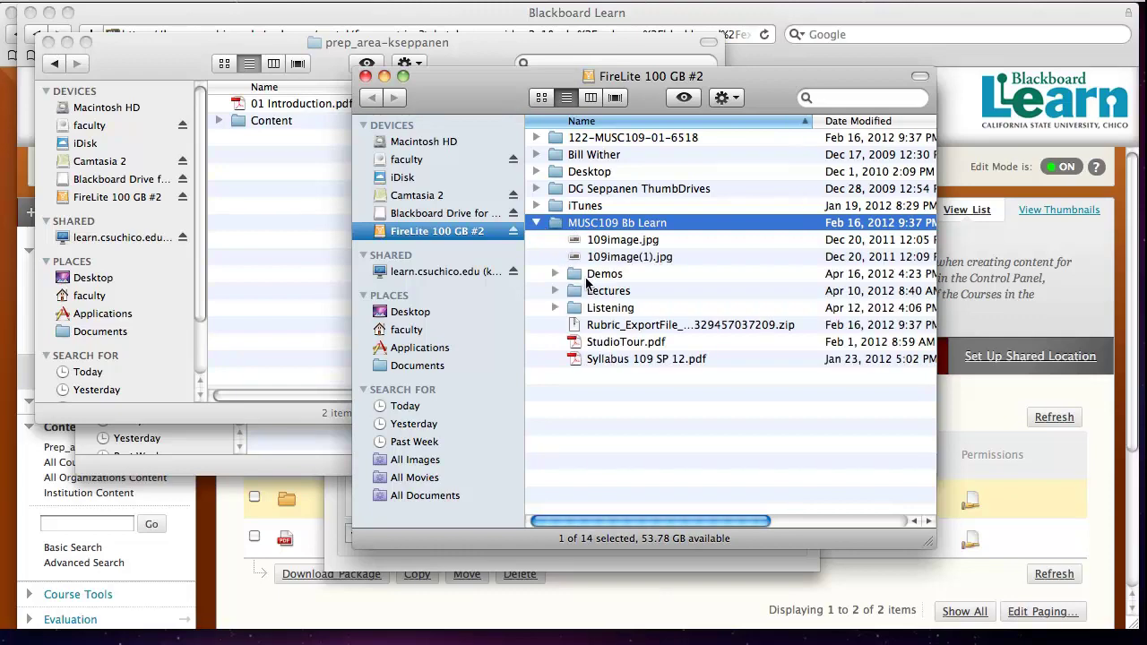
pyautogui.moveTo(781, 72); pyautogui.dragTo(799, 178)
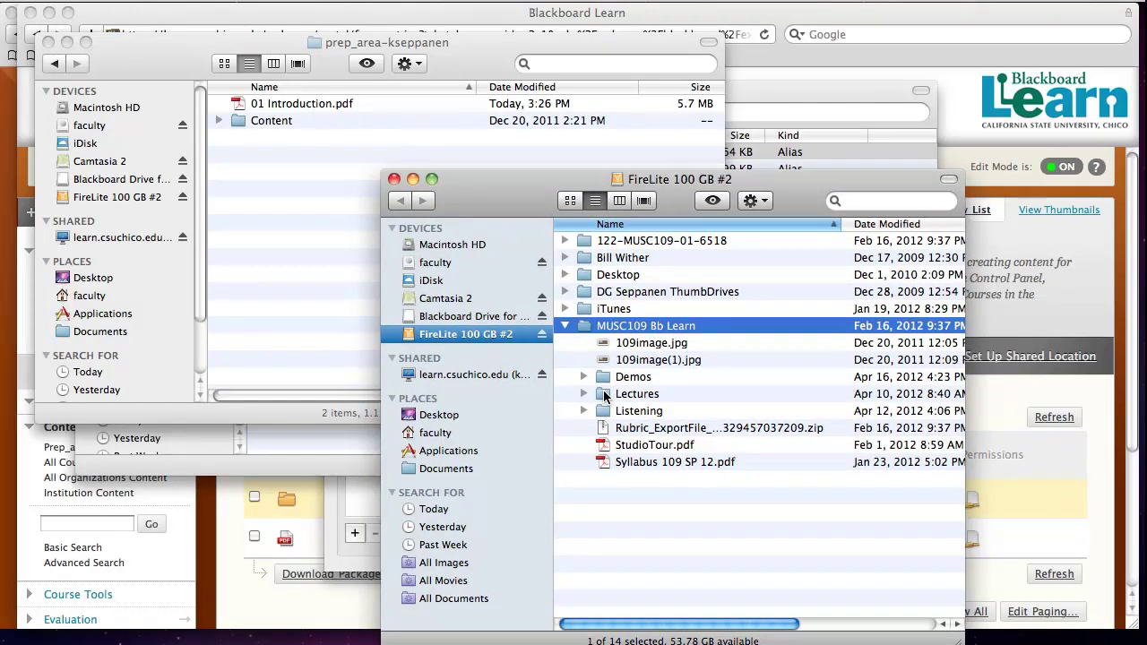
# Copy the Lectures folder into prep_area-kseppanen, then return to the browser
pyautogui.moveTo(605, 395); pyautogui.dragTo(241, 179)
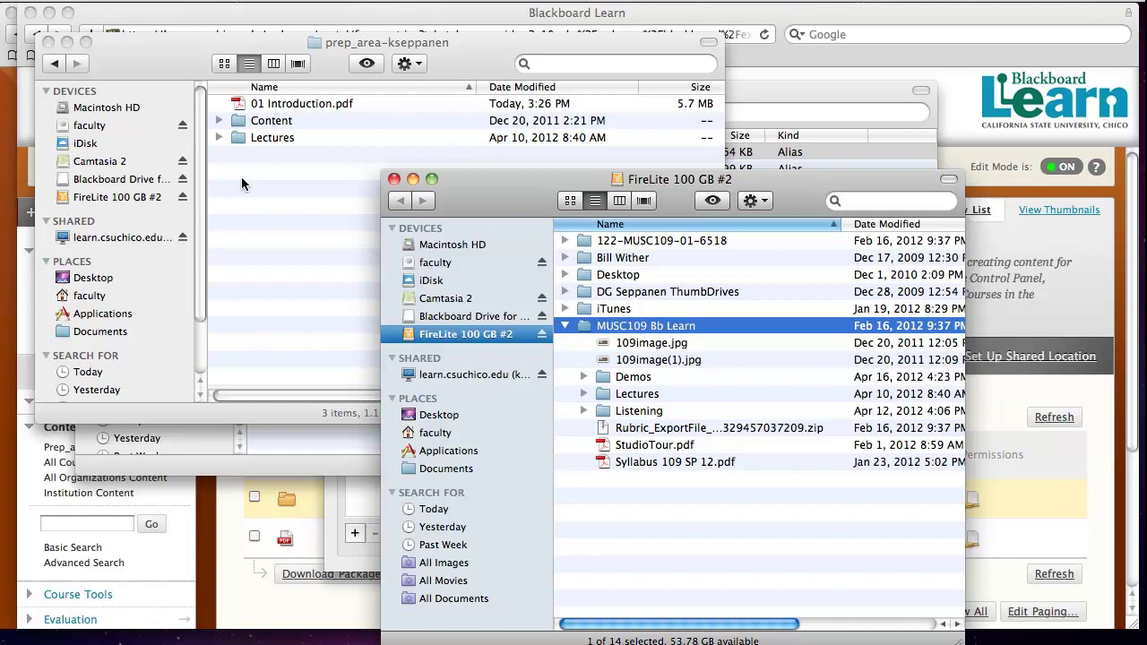
pyautogui.press('super+Tab')
pyautogui.press('super+Tab')
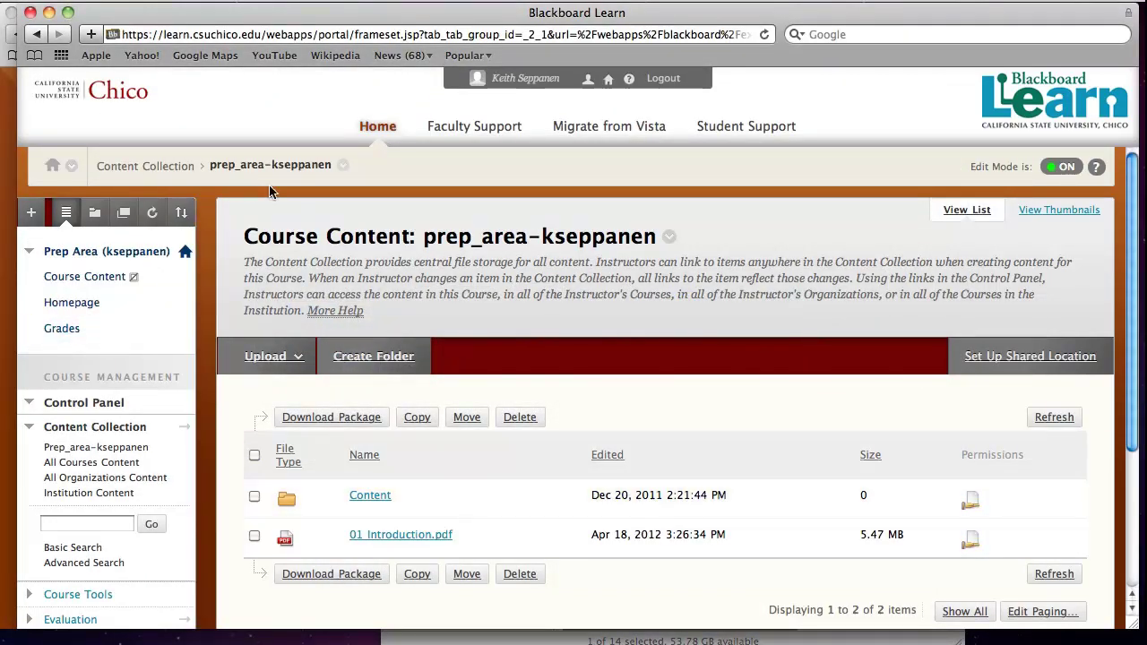
# Reload Blackboard and open prep_area-kseppanen's Lectures folder listing 01 Introduction.pdf, 02 Listening.pdf, 03 Theory.pdf
pyautogui.click(764, 34)
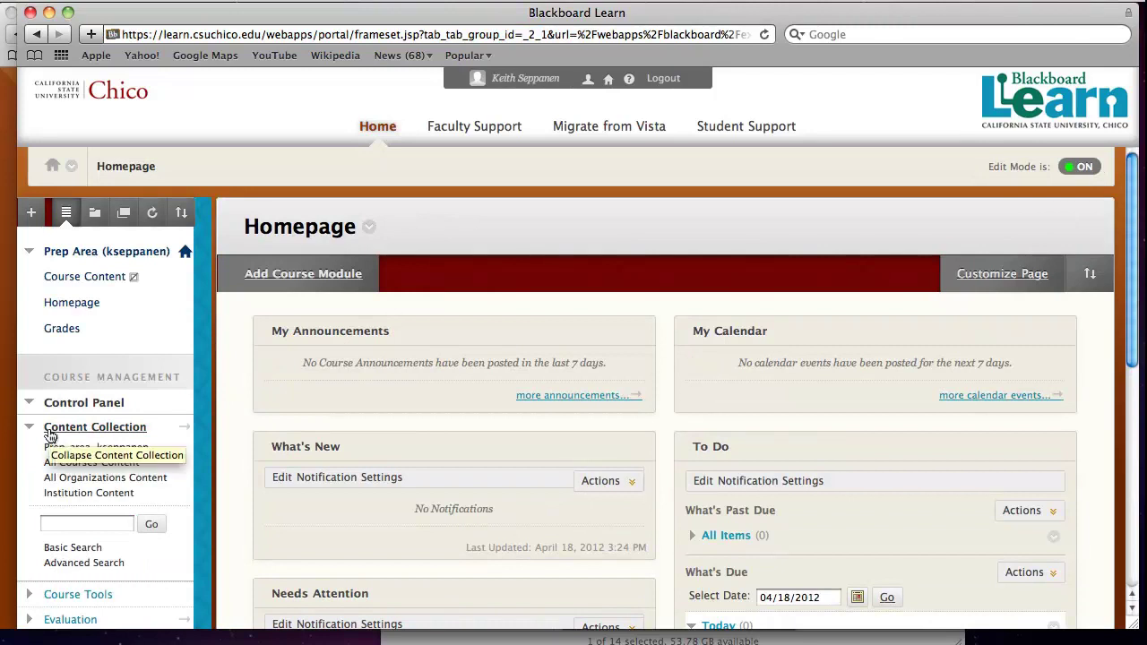
pyautogui.click(52, 446)
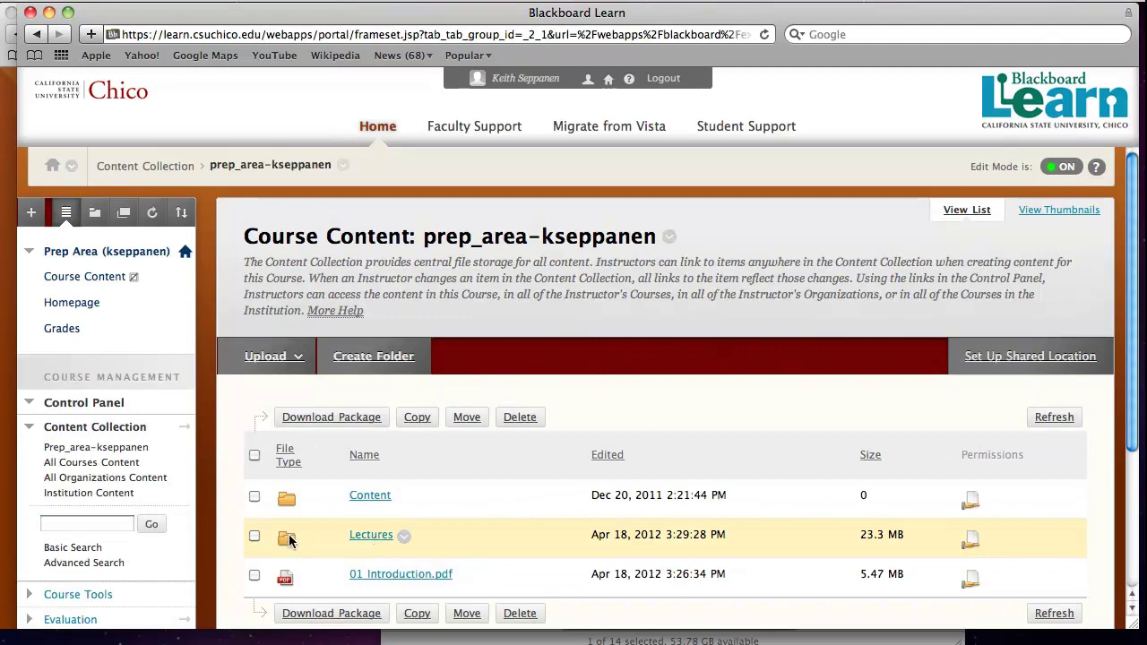
pyautogui.click(357, 534)
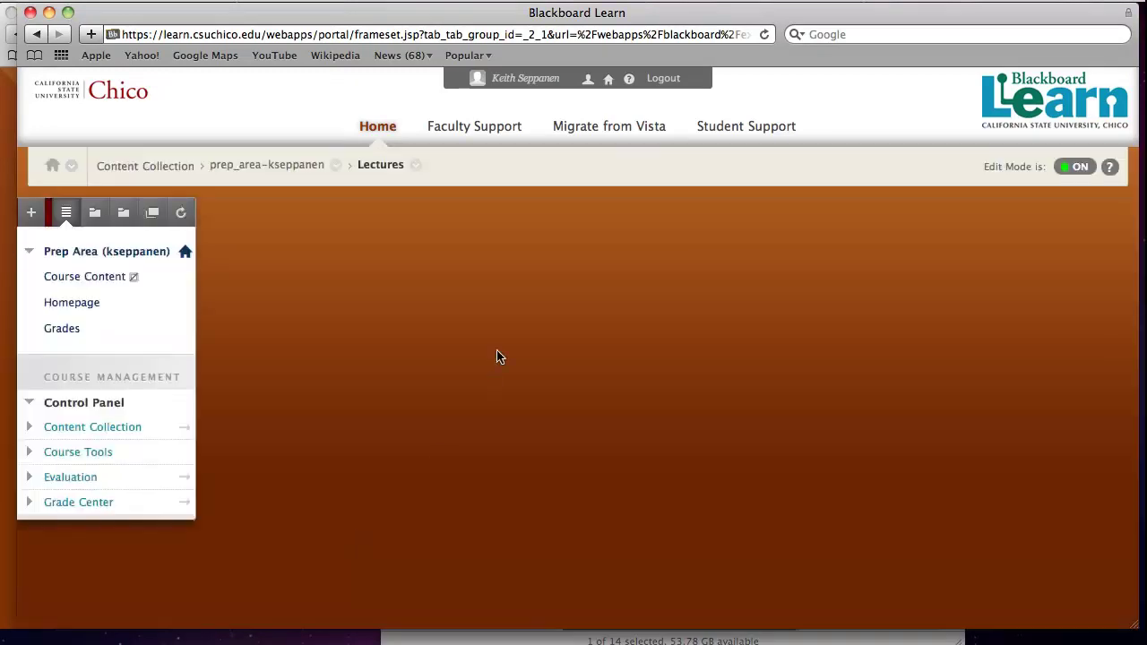
pyautogui.scroll(-5, 492, 441)
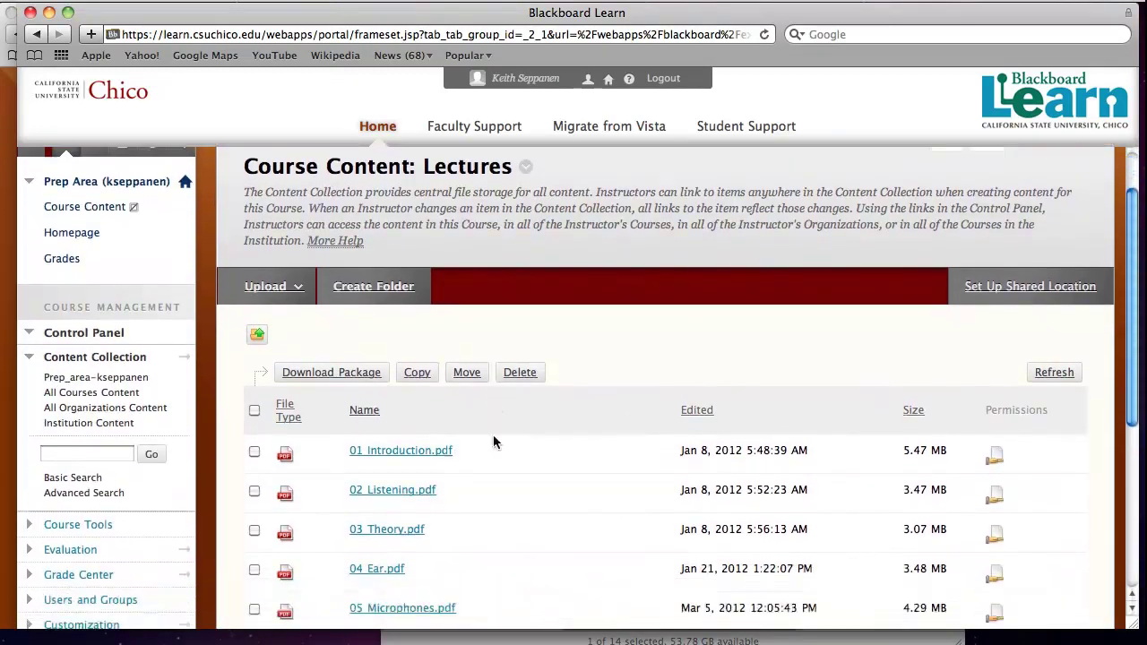
pyautogui.scroll(-1, 492, 440)
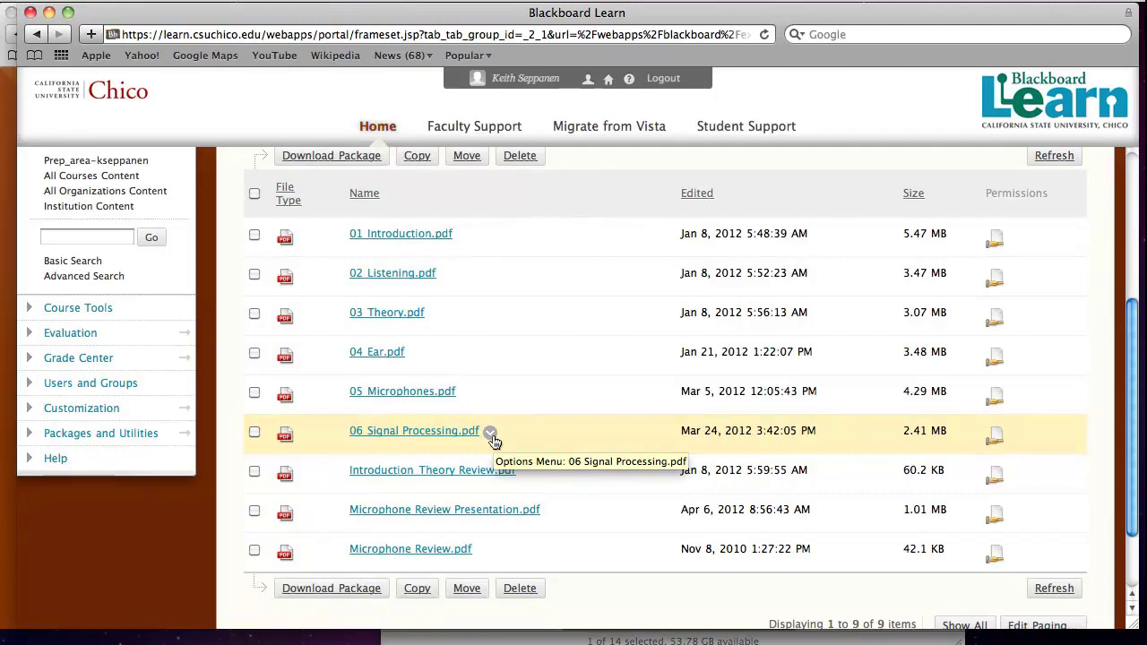
pyautogui.moveTo(327, 341); pyautogui.dragTo(574, 152)
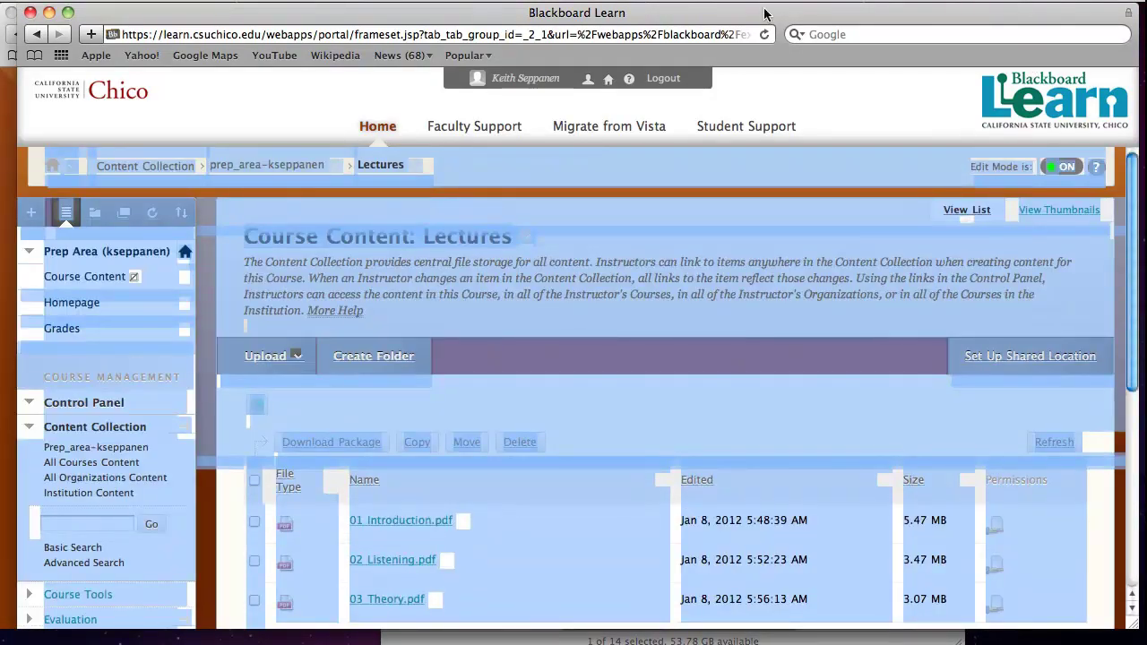
# In Course Content, create a new Build Content item named 'Lecture 2'
pyautogui.click(54, 278)
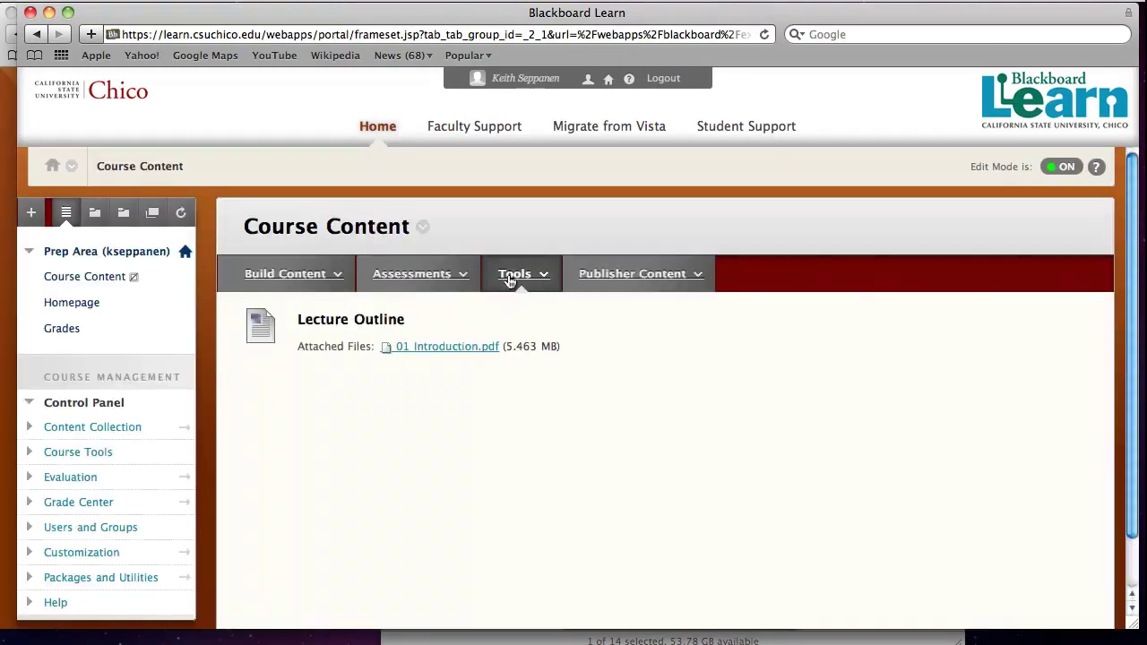
pyautogui.click(412, 273)
pyautogui.click(325, 275)
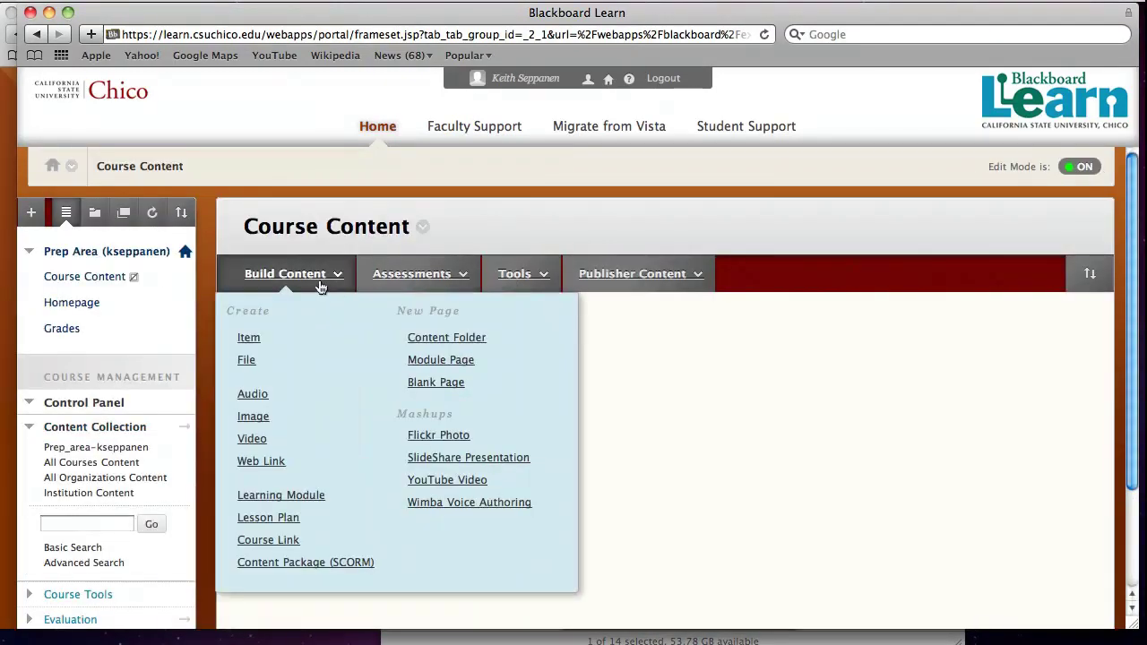
pyautogui.click(240, 339)
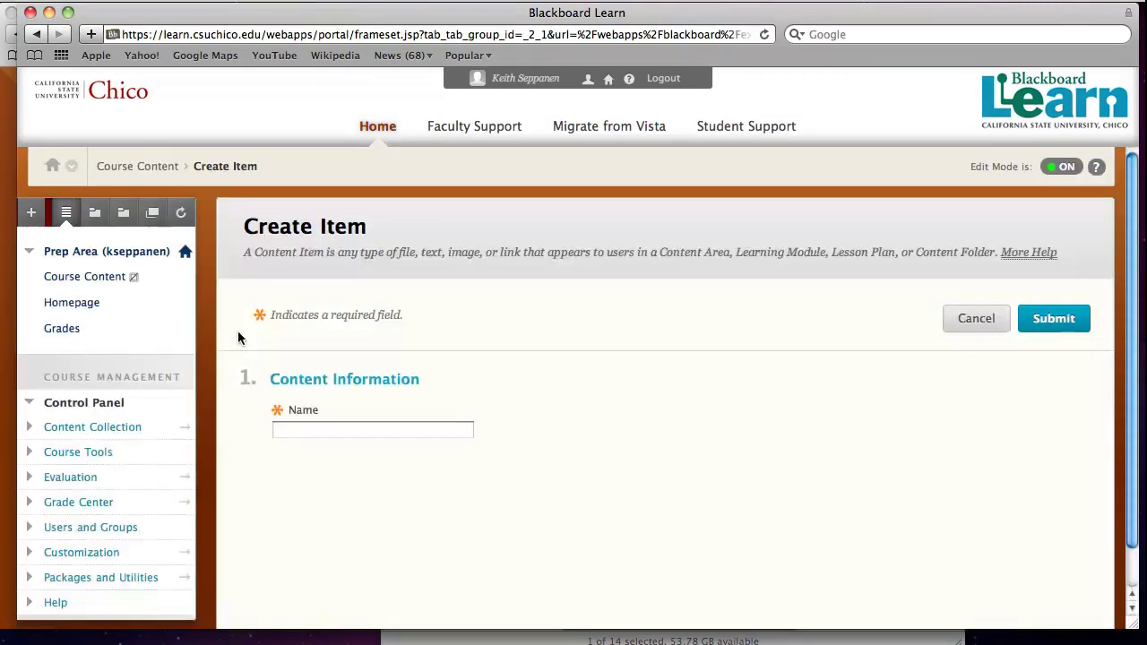
pyautogui.click(287, 431)
pyautogui.write('Lecture')
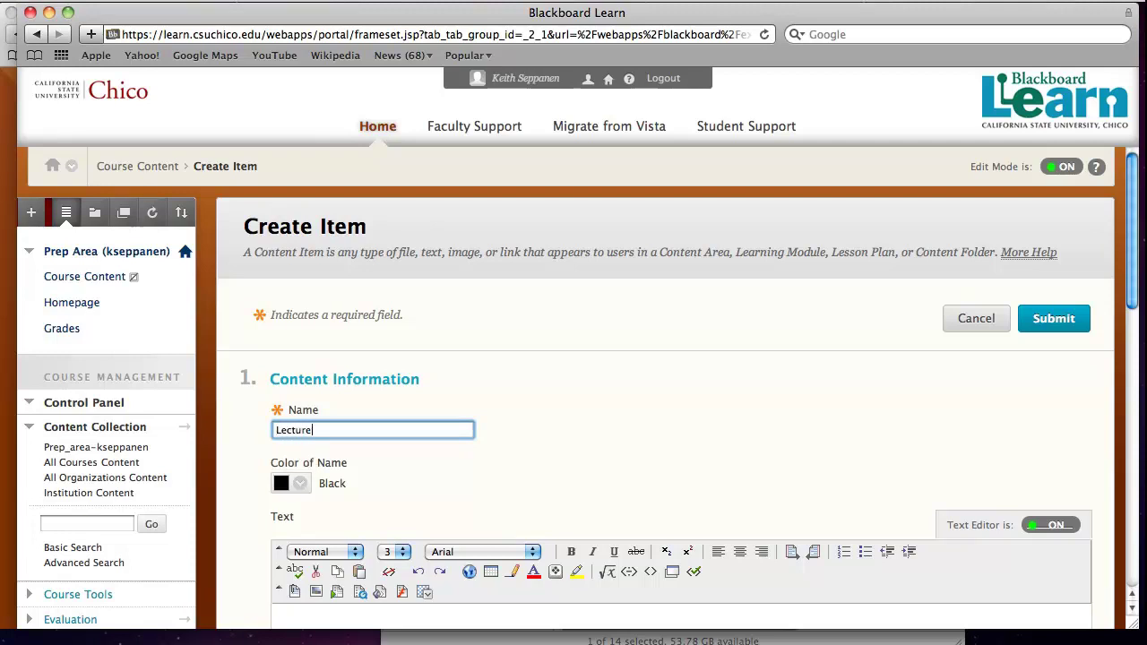
pyautogui.write(' 2')
pyautogui.scroll(-10, 527, 416)
pyautogui.scroll(-8, 526, 421)
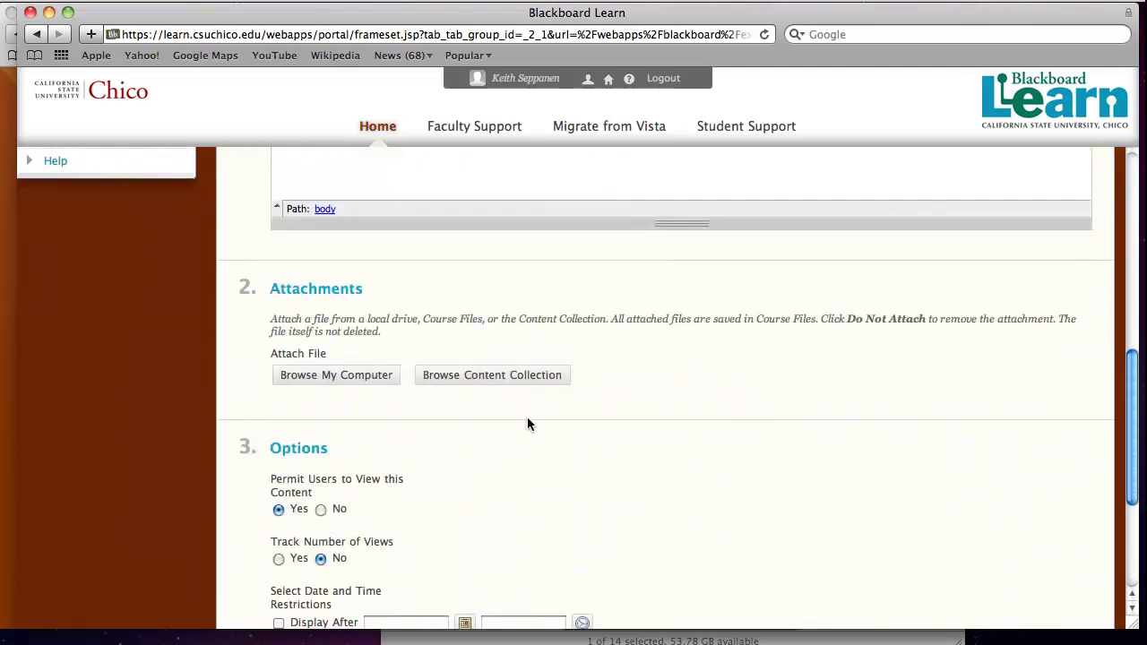
pyautogui.scroll(2, 527, 424)
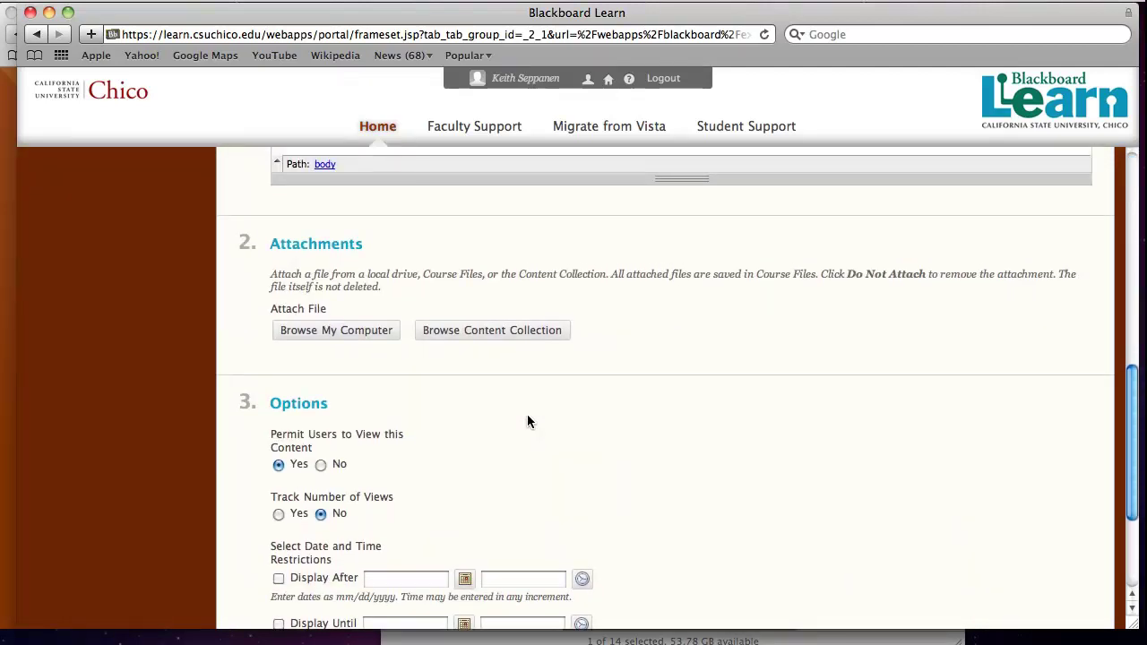
# Attach 02 Listening.pdf from the Content Collection's Lectures folder to the item
pyautogui.click(475, 331)
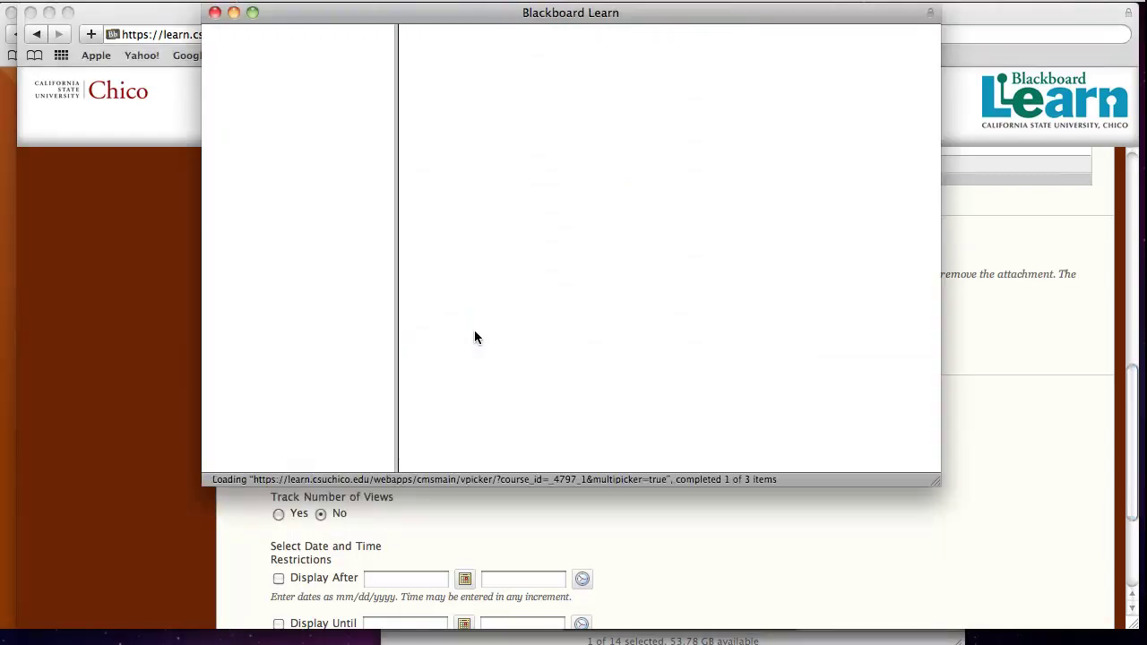
pyautogui.scroll(-3, 717, 407)
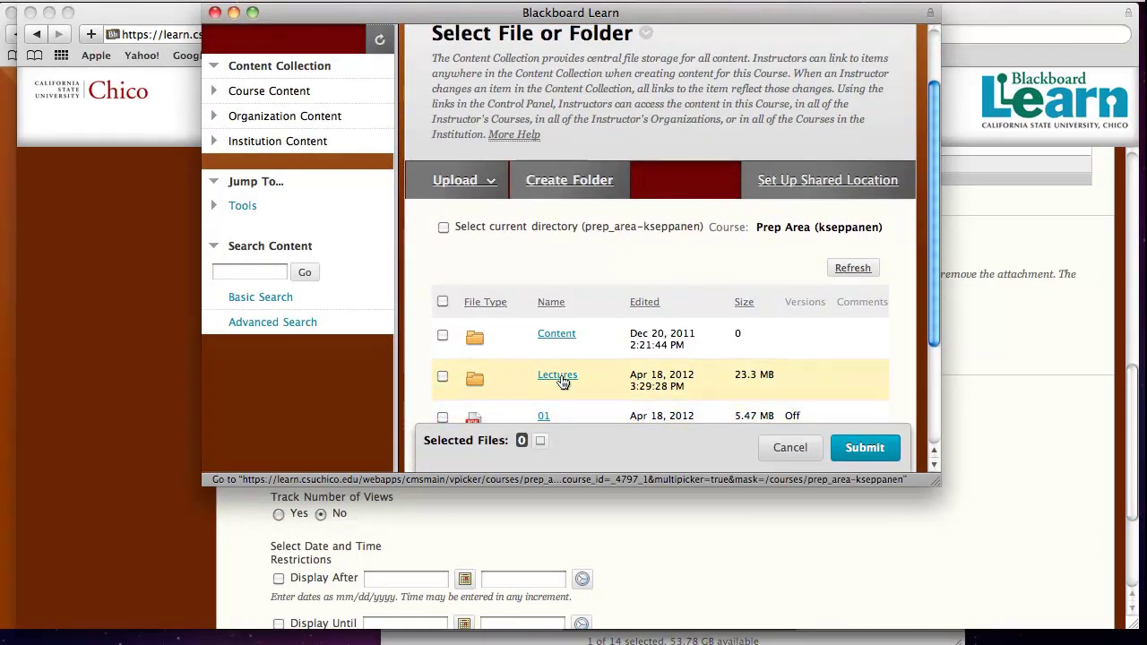
pyautogui.click(559, 377)
pyautogui.scroll(-5, 587, 374)
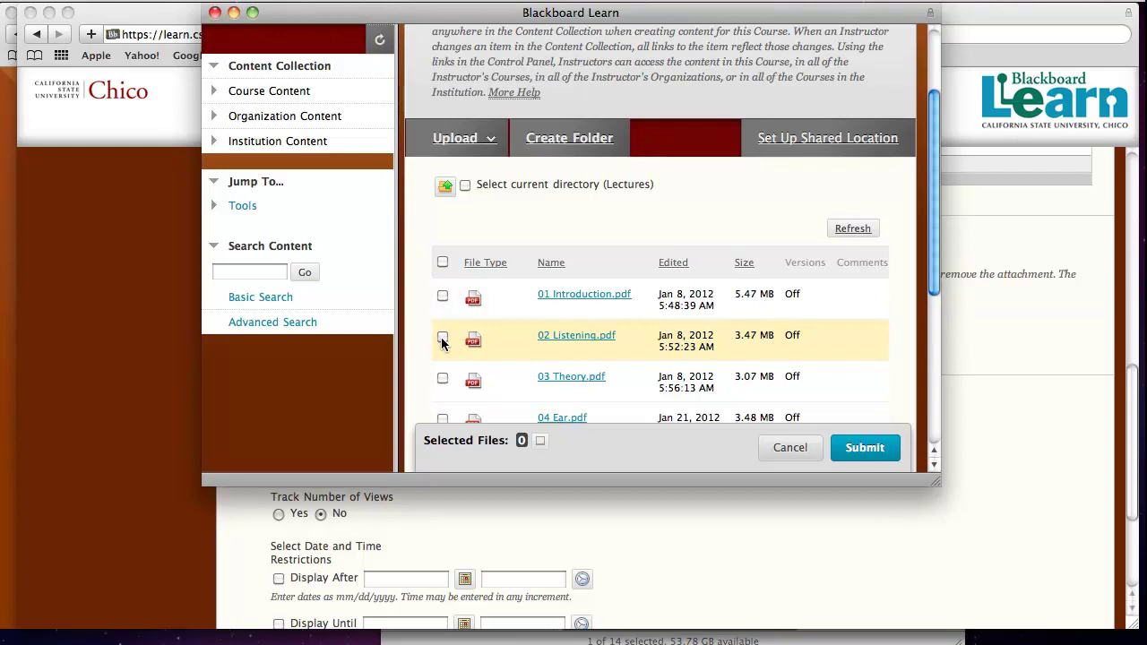
pyautogui.click(442, 338)
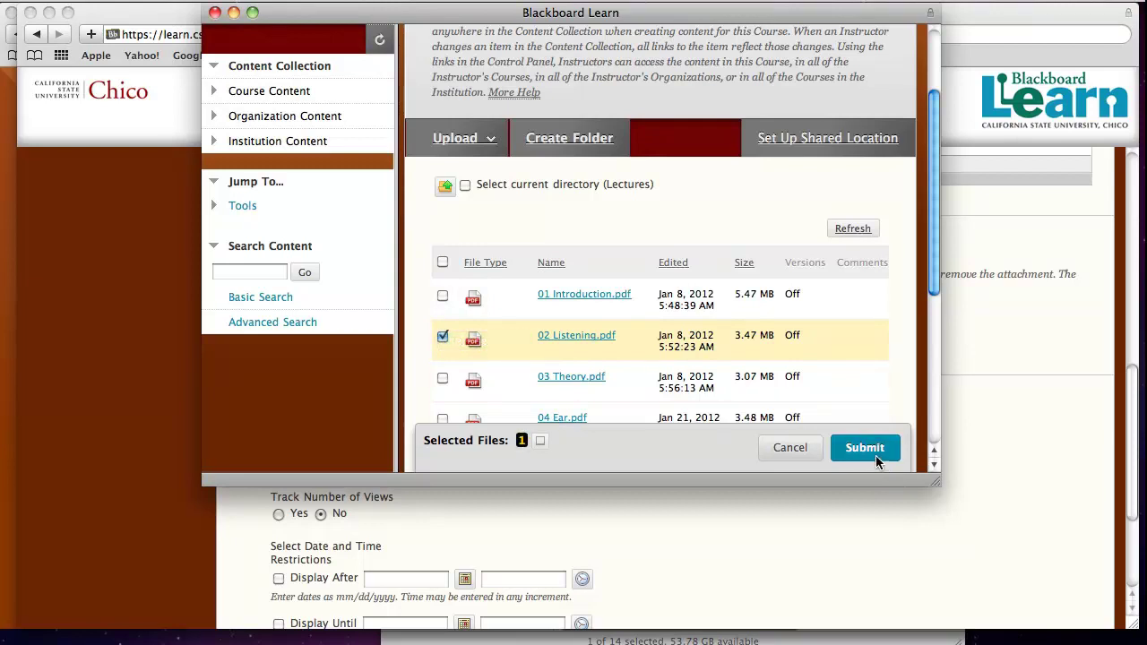
pyautogui.click(875, 451)
pyautogui.scroll(-5, 817, 461)
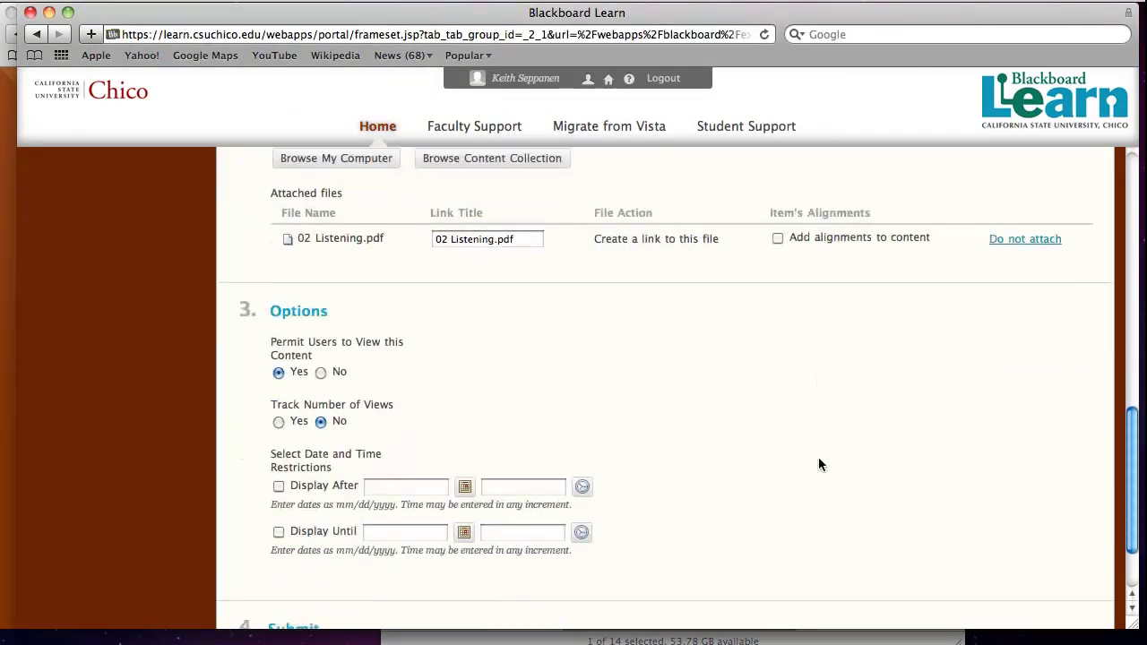
# Submit the Lecture 2 item with its 02 Listening.pdf attachment
pyautogui.click(1042, 587)
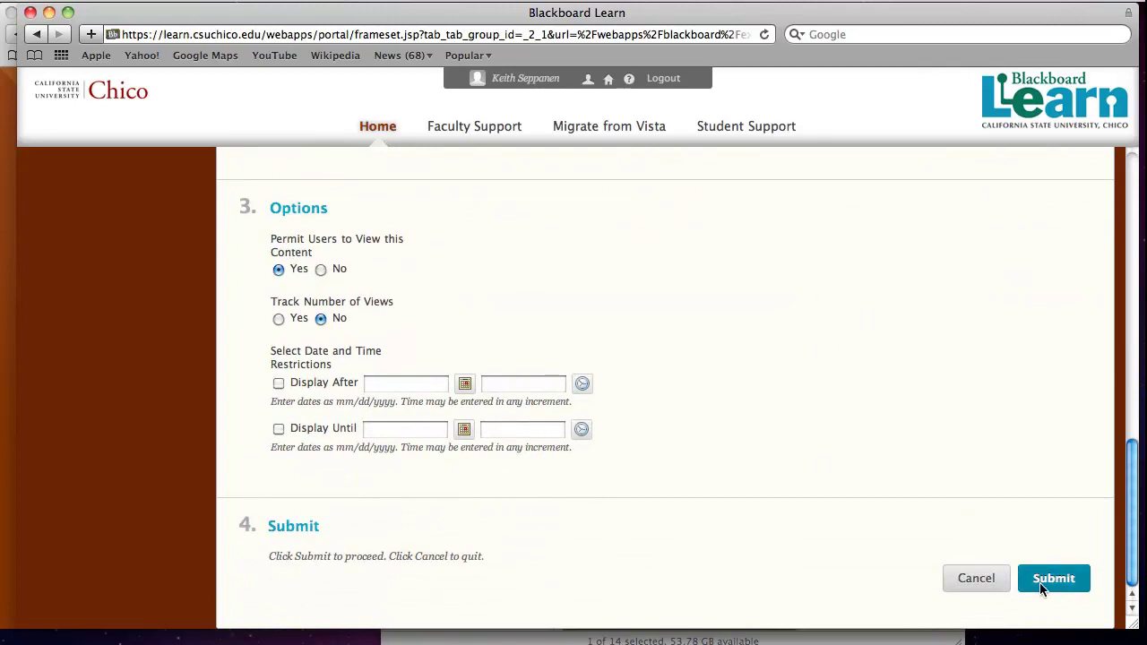
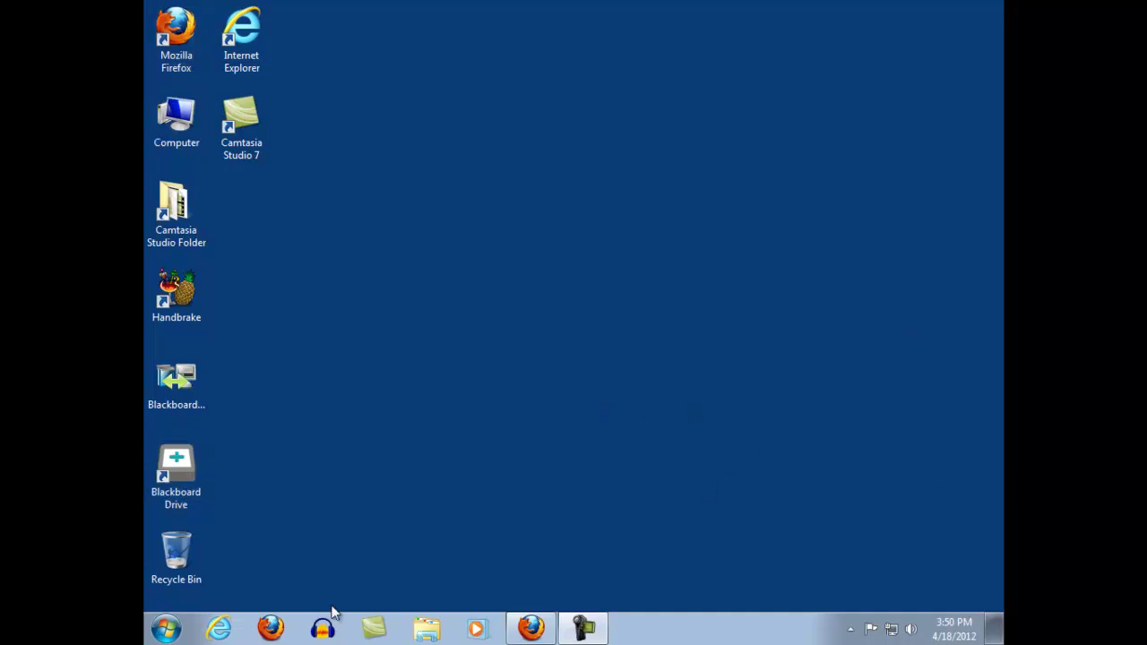
# Launch Firefox and go to the Blackboard Learn login page
pyautogui.click(271, 628)
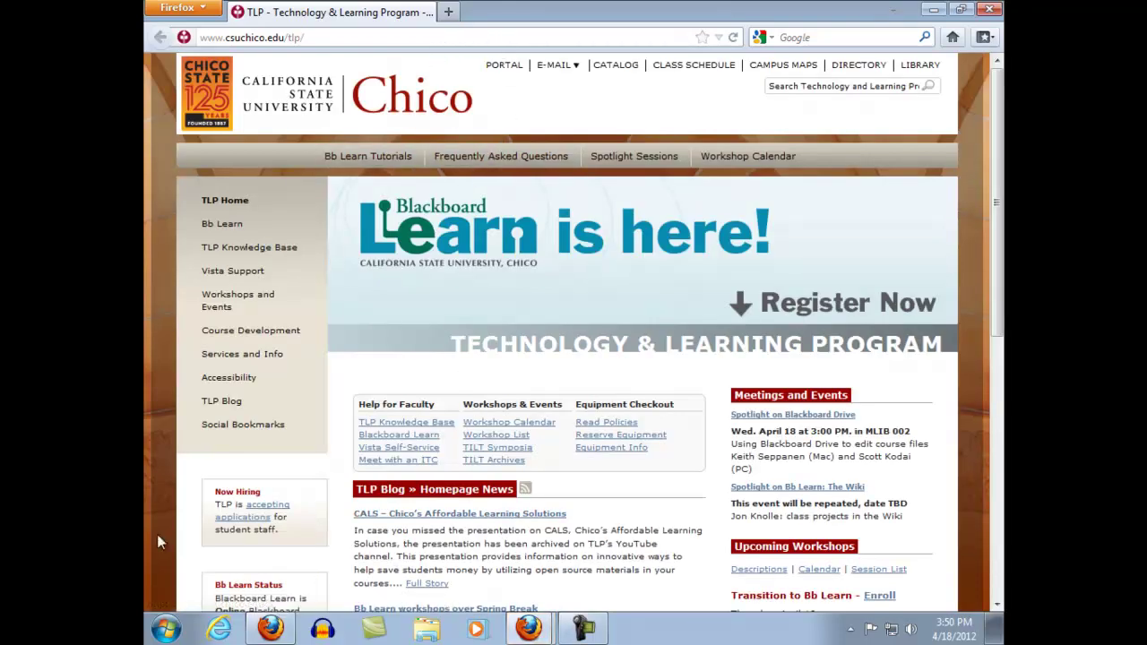
pyautogui.scroll(-4, 332, 578)
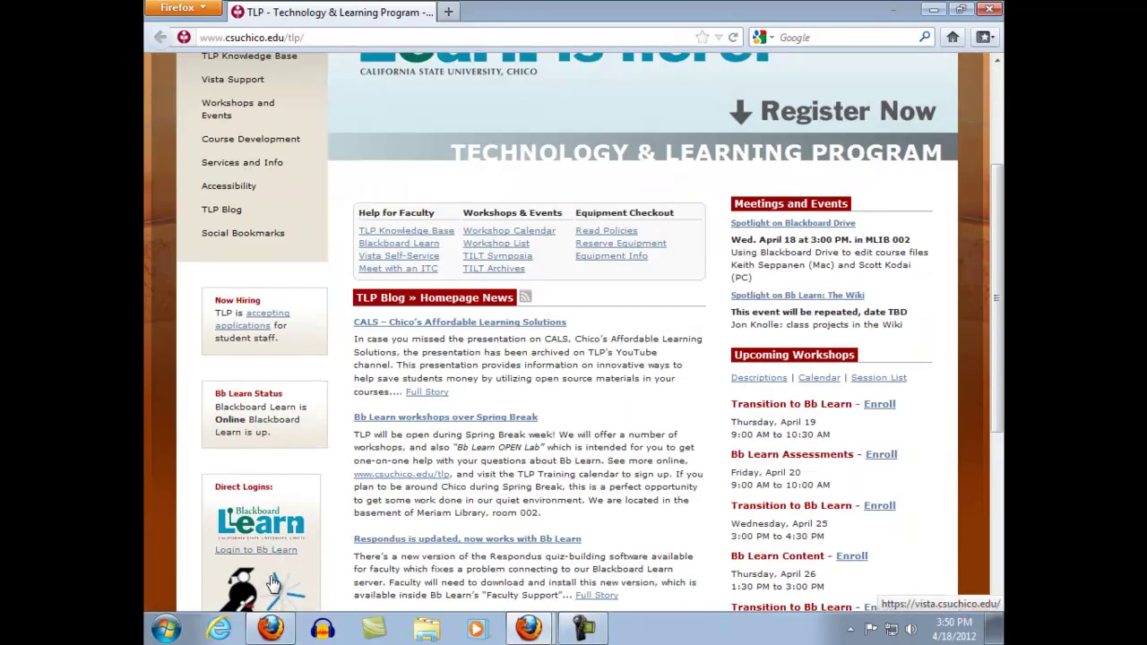
pyautogui.click(256, 550)
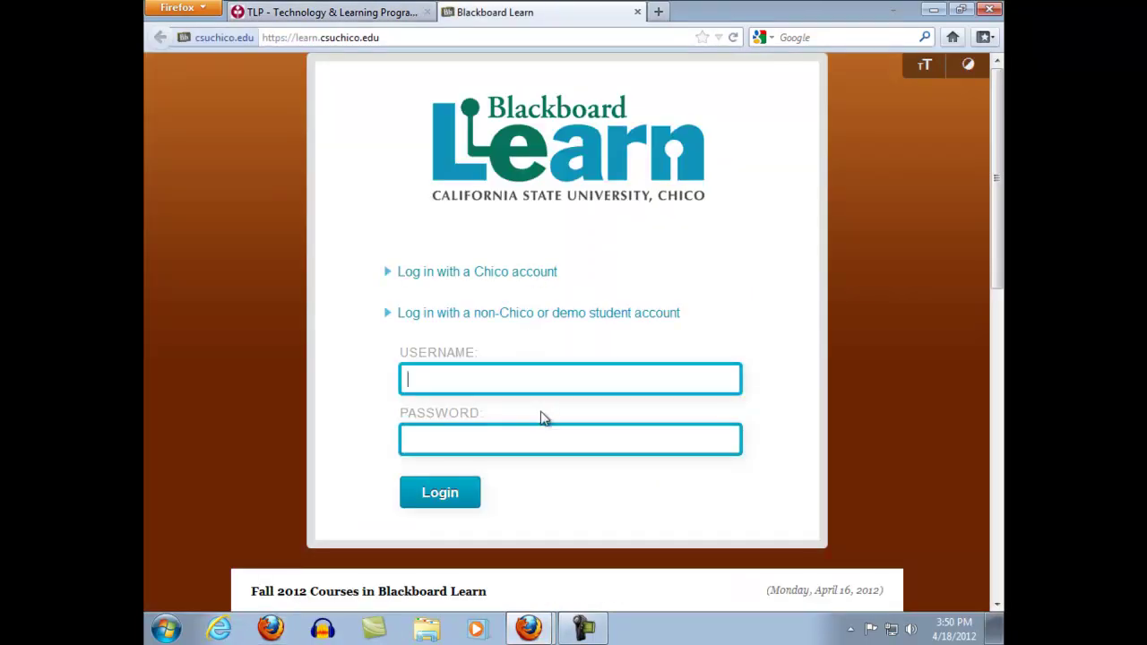
# Log in to Blackboard Learn with the instructor's username and password
pyautogui.press('Tab')
pyautogui.write('•••••')
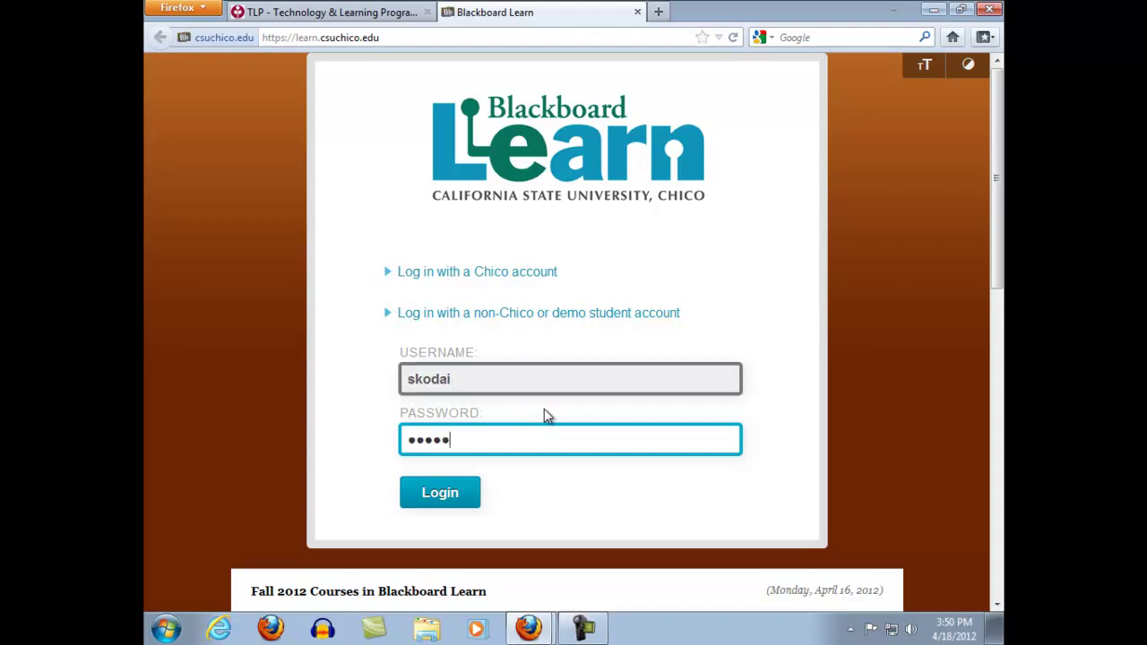
pyautogui.press('BackSpace')
pyautogui.press('BackSpace')
pyautogui.press('BackSpace')
pyautogui.press('BackSpace')
pyautogui.press('BackSpace')
pyautogui.write('••••••••••')
pyautogui.press('Return')
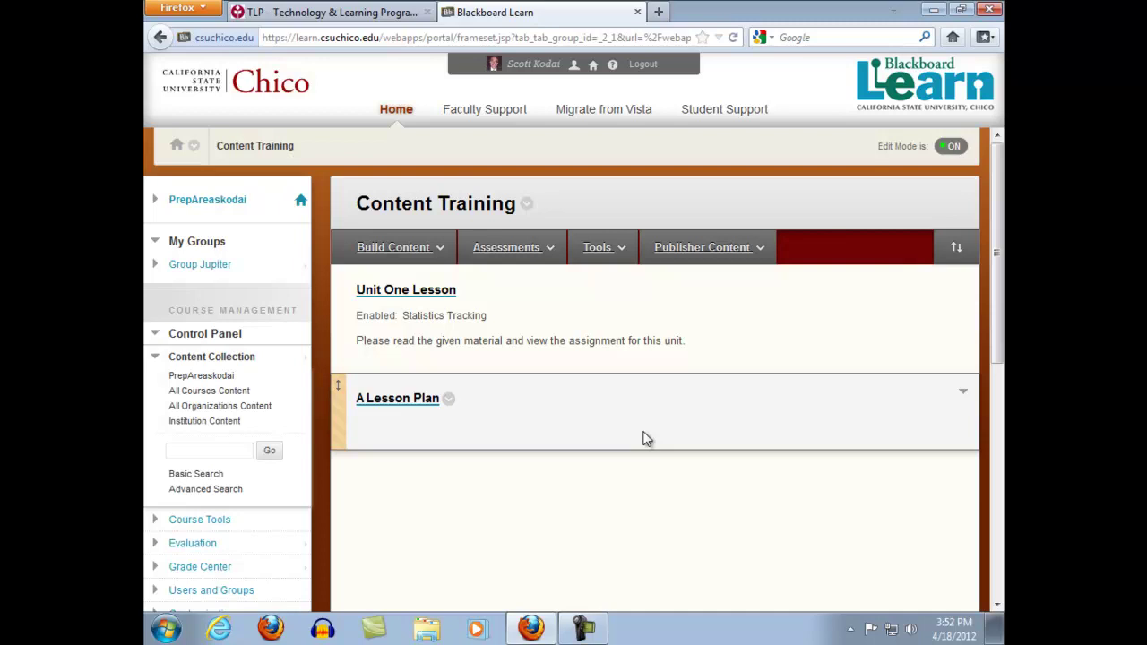
pyautogui.scroll(-3, 508, 528)
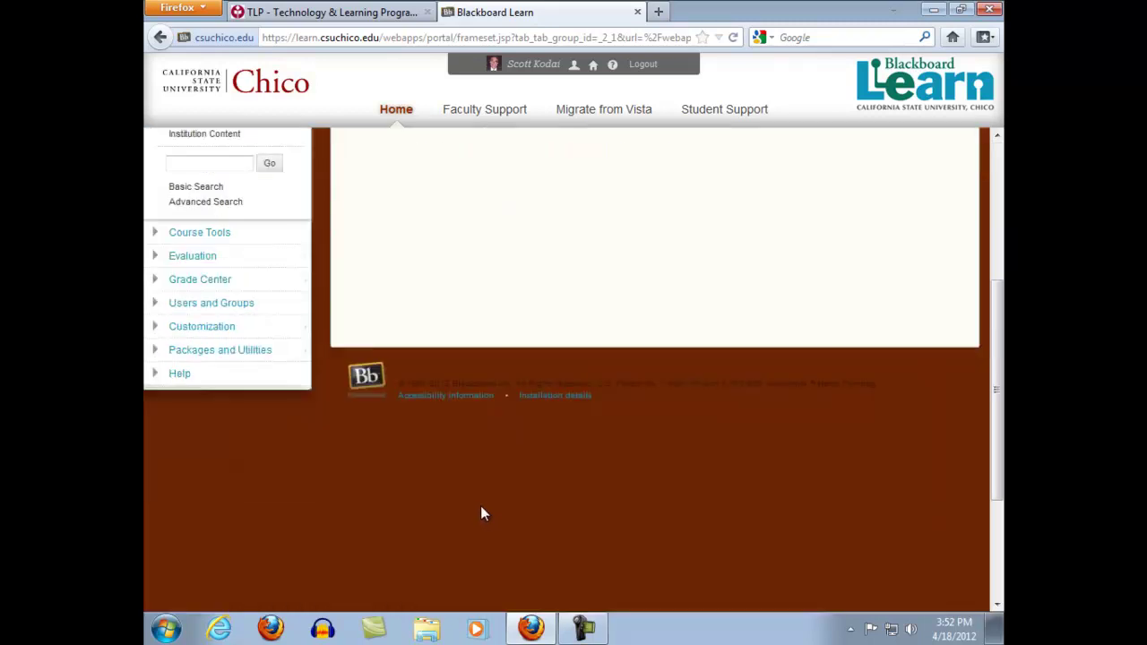
pyautogui.scroll(3, 491, 446)
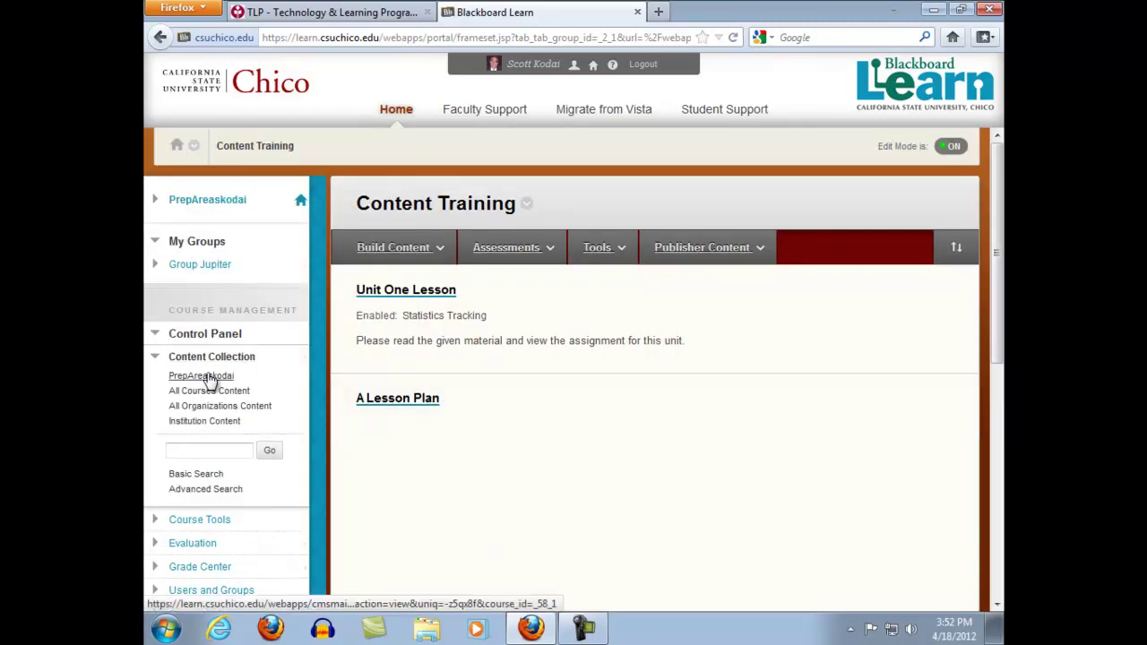
# Upload Syllabus-122-BADM101-04-6823.docx from the Desktop into the PrepAreaskodai Content Collection
pyautogui.click(204, 376)
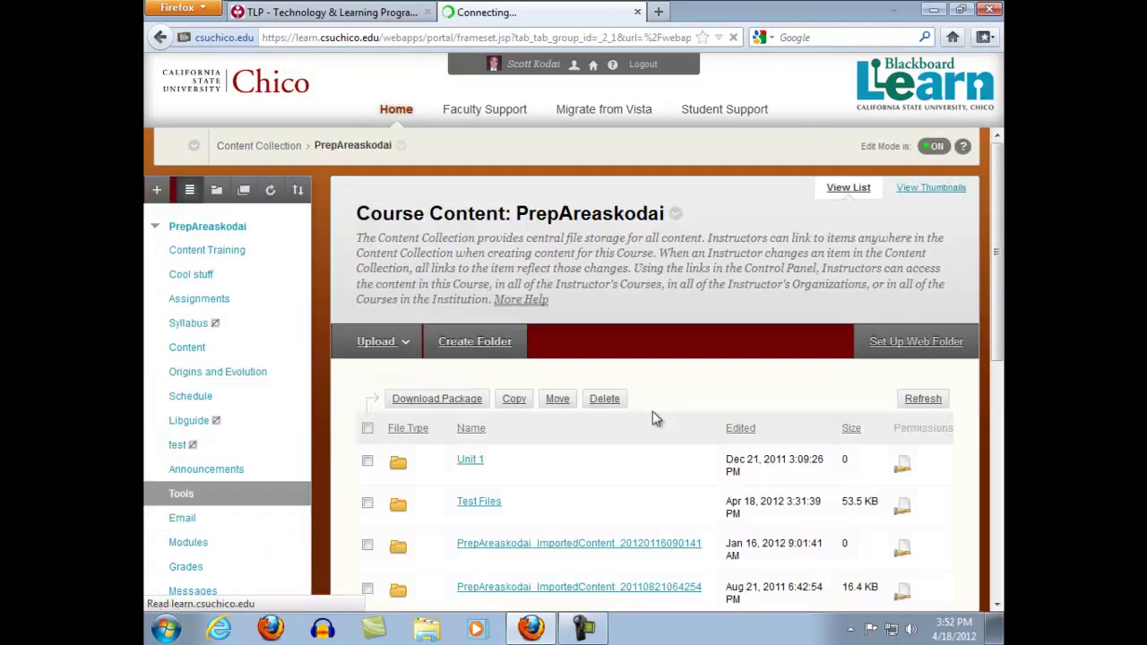
pyautogui.click(379, 343)
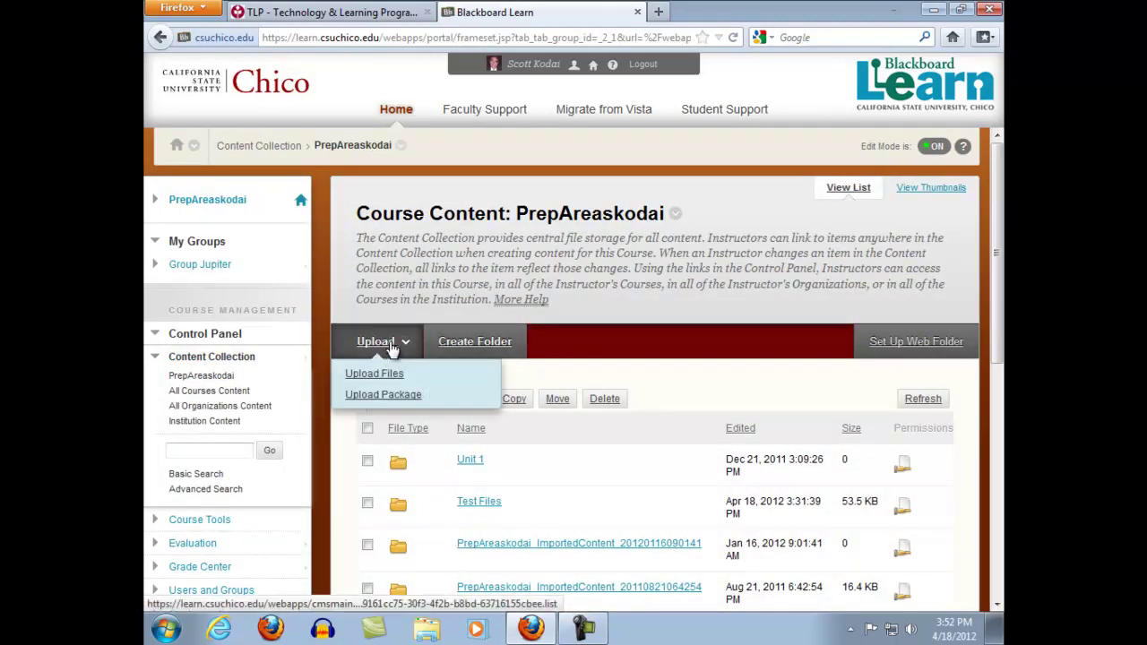
pyautogui.click(371, 373)
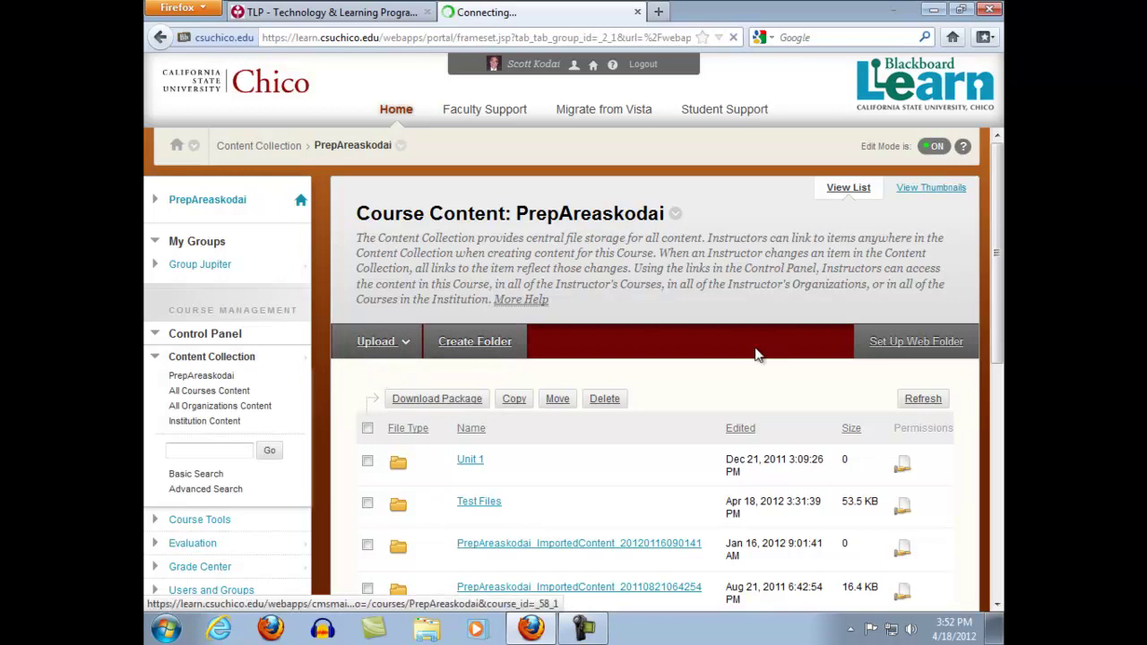
pyautogui.click(660, 425)
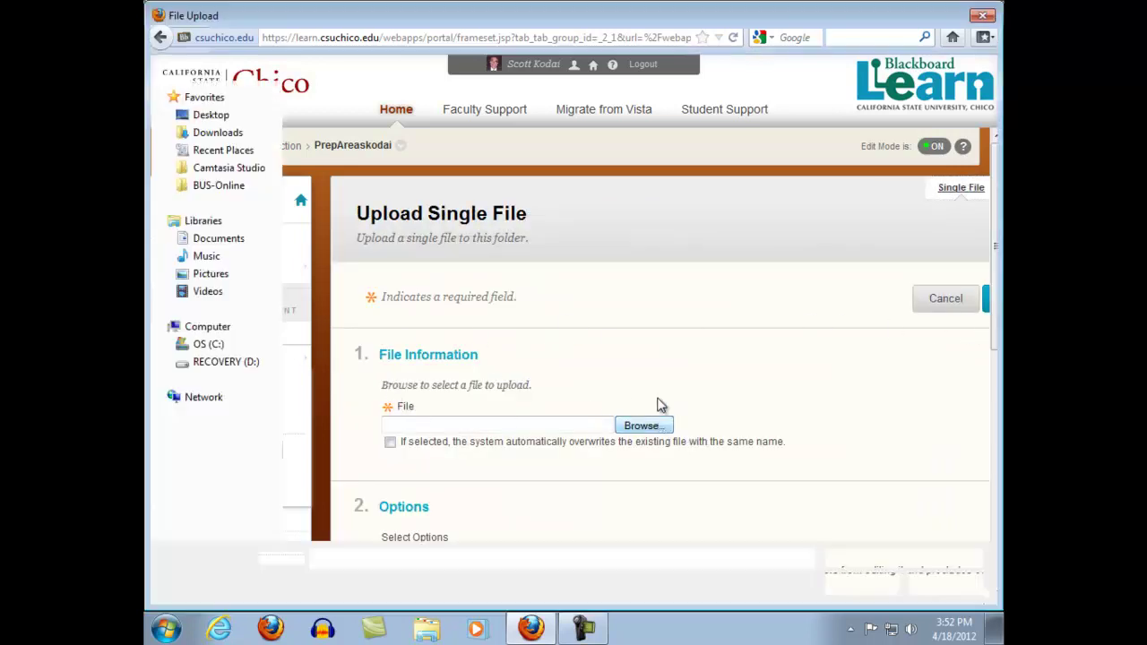
pyautogui.click(409, 296)
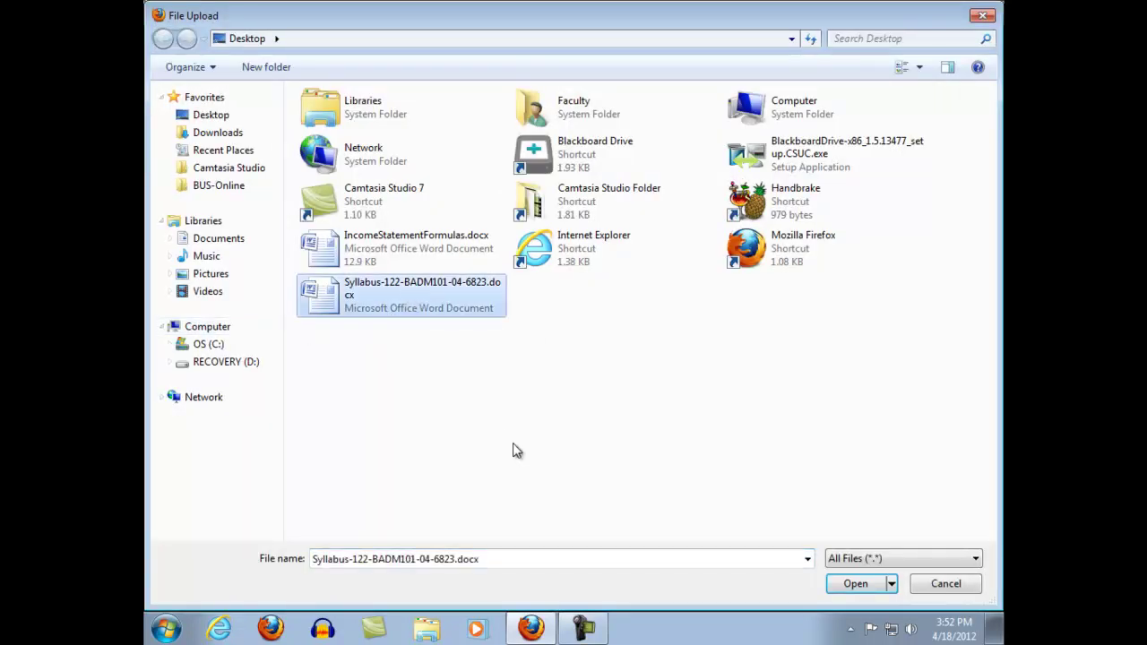
pyautogui.click(856, 583)
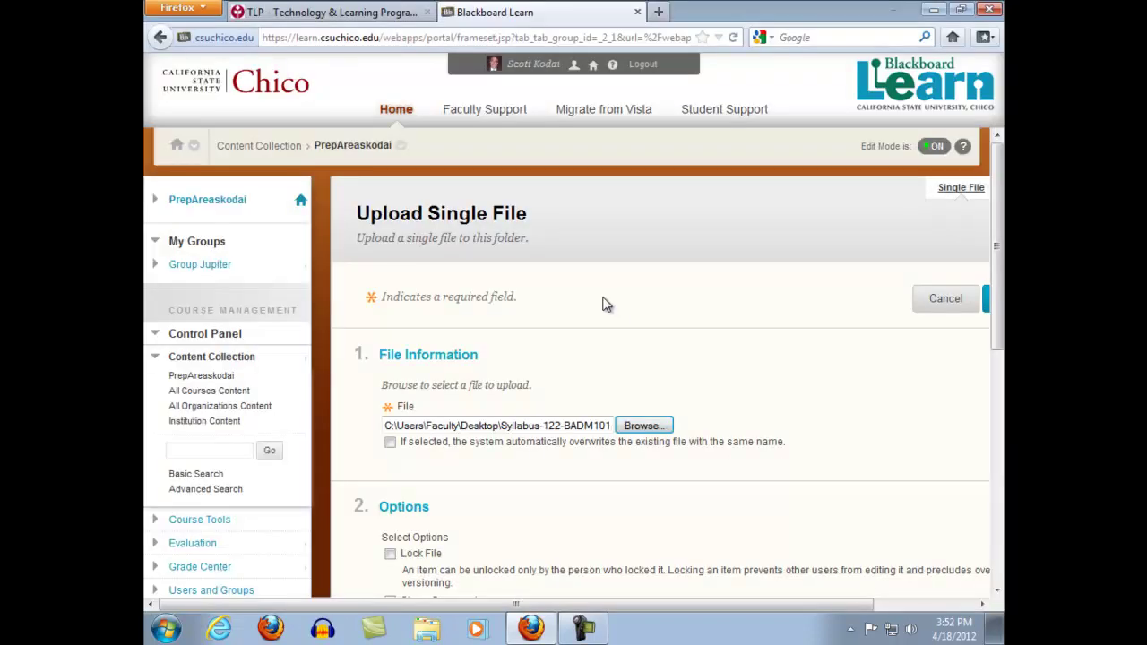
pyautogui.scroll(-4, 703, 466)
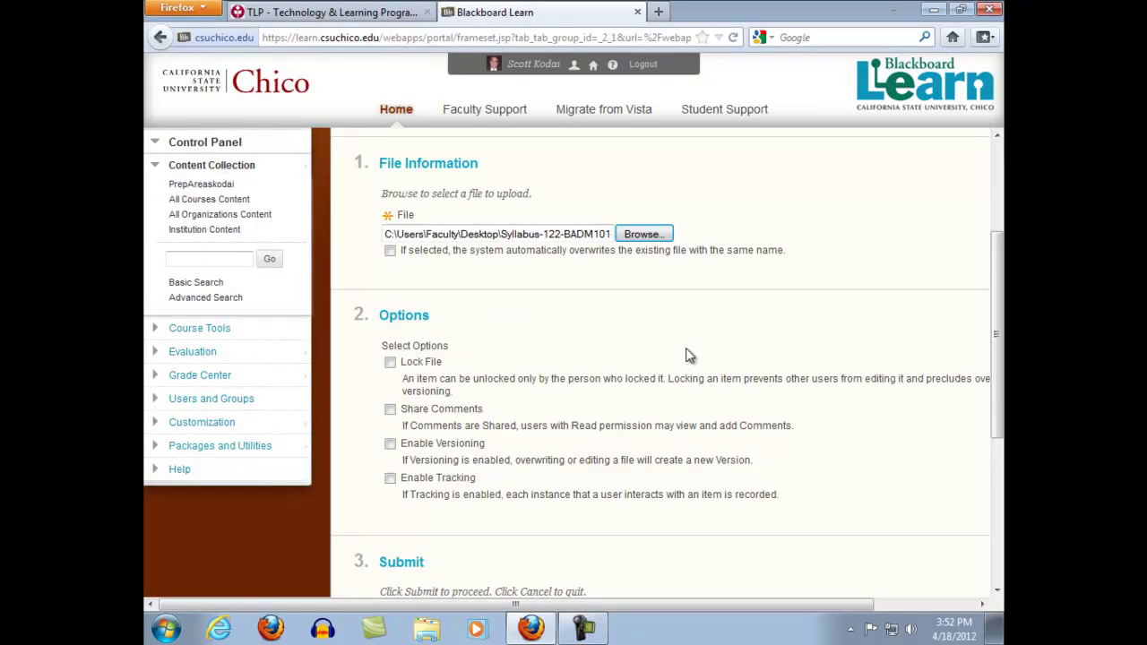
pyautogui.scroll(-4, 766, 376)
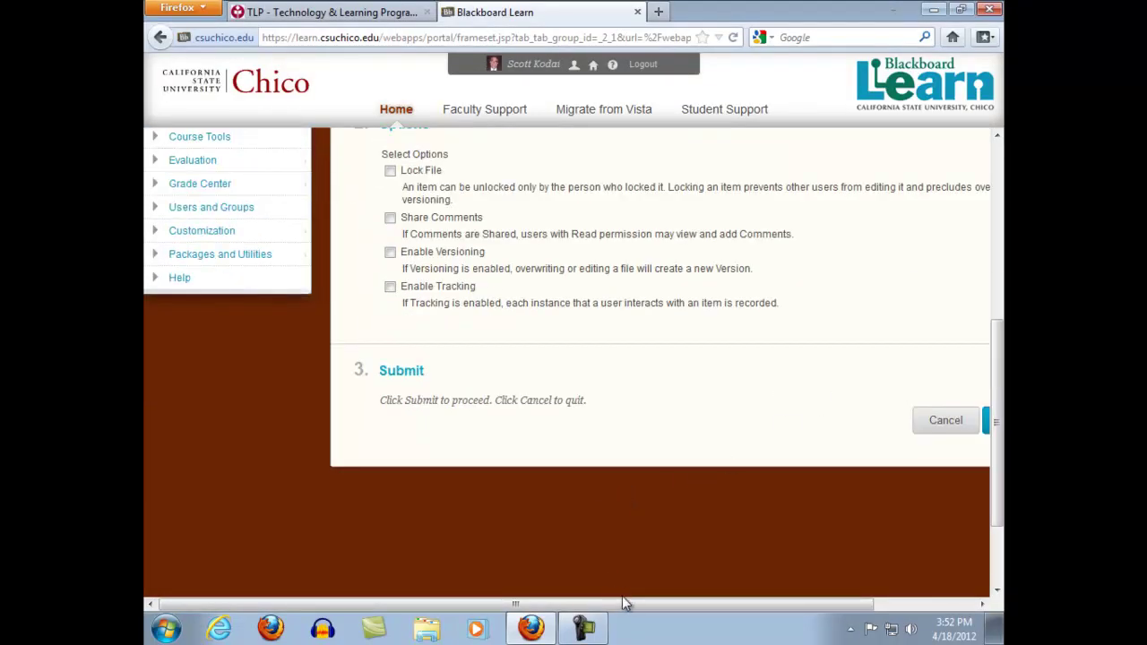
pyautogui.moveTo(629, 612); pyautogui.dragTo(730, 612)
pyautogui.click(932, 419)
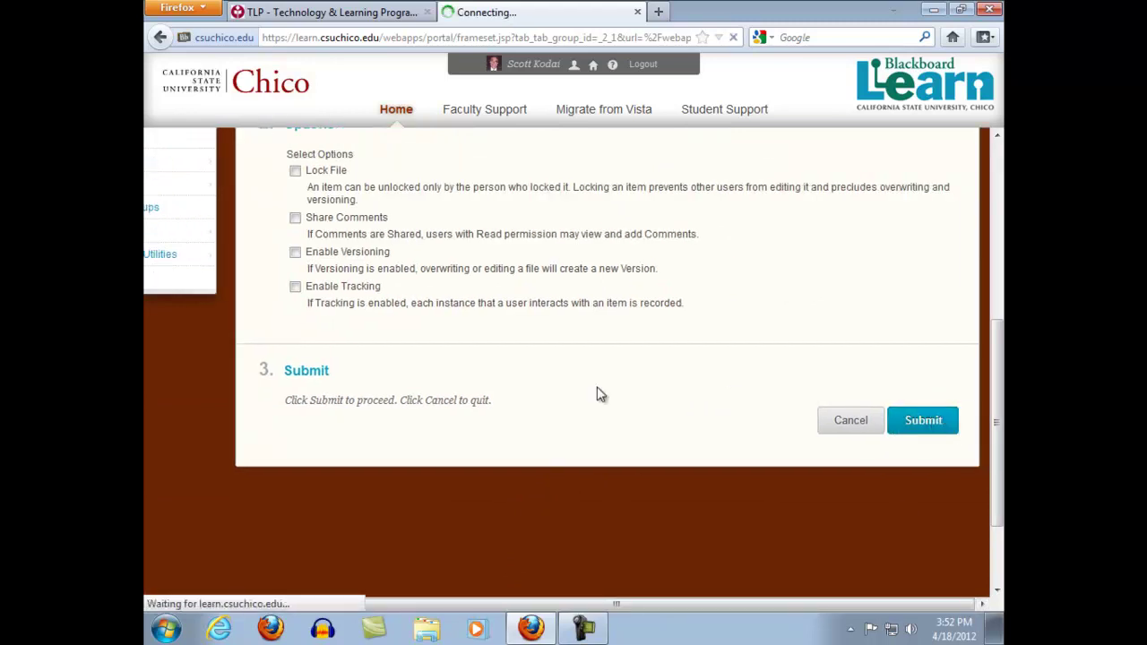
pyautogui.scroll(-3, 723, 468)
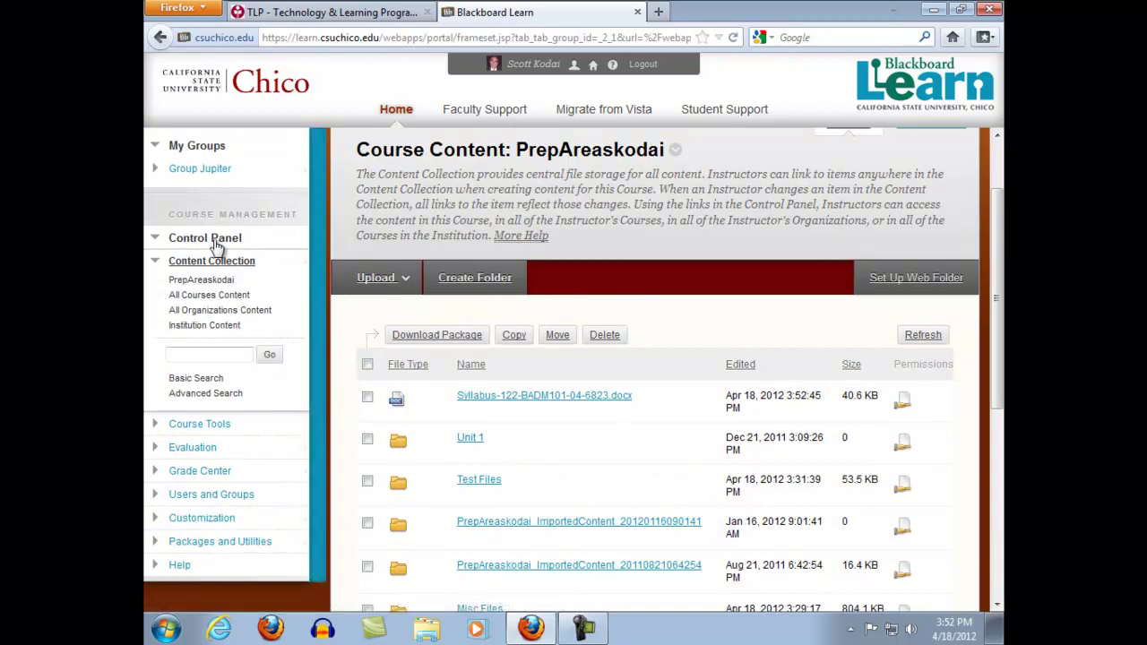
pyautogui.scroll(3, 299, 307)
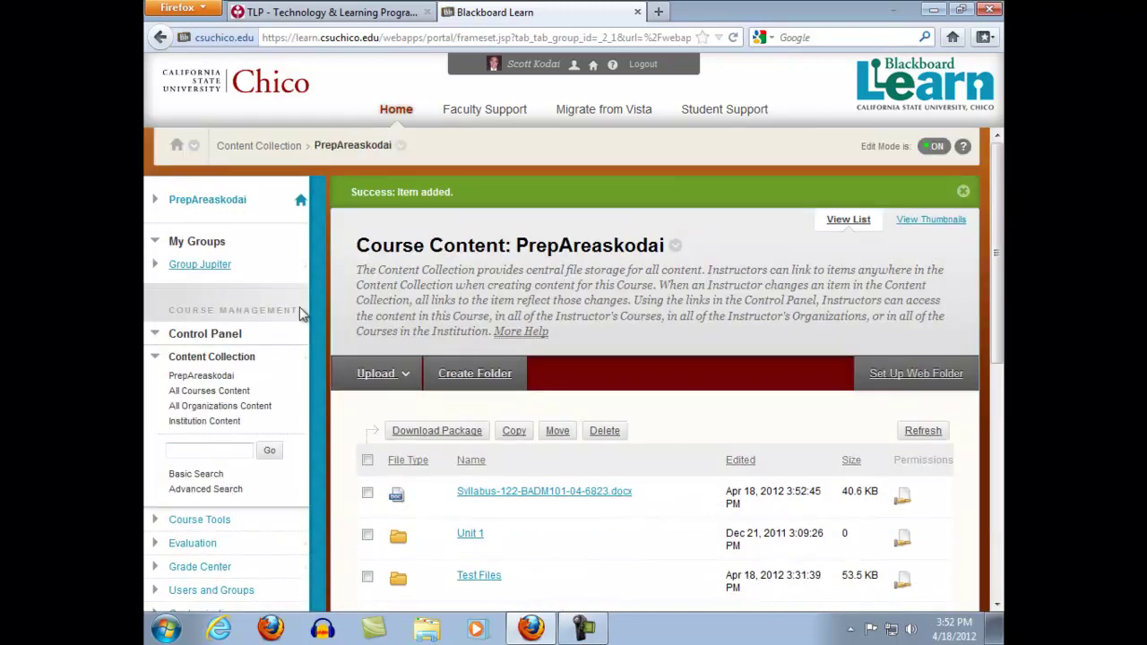
# In Content Training, create a File item linked to the uploaded Syllabus docx from the Content Collection
pyautogui.click(205, 200)
pyautogui.click(215, 252)
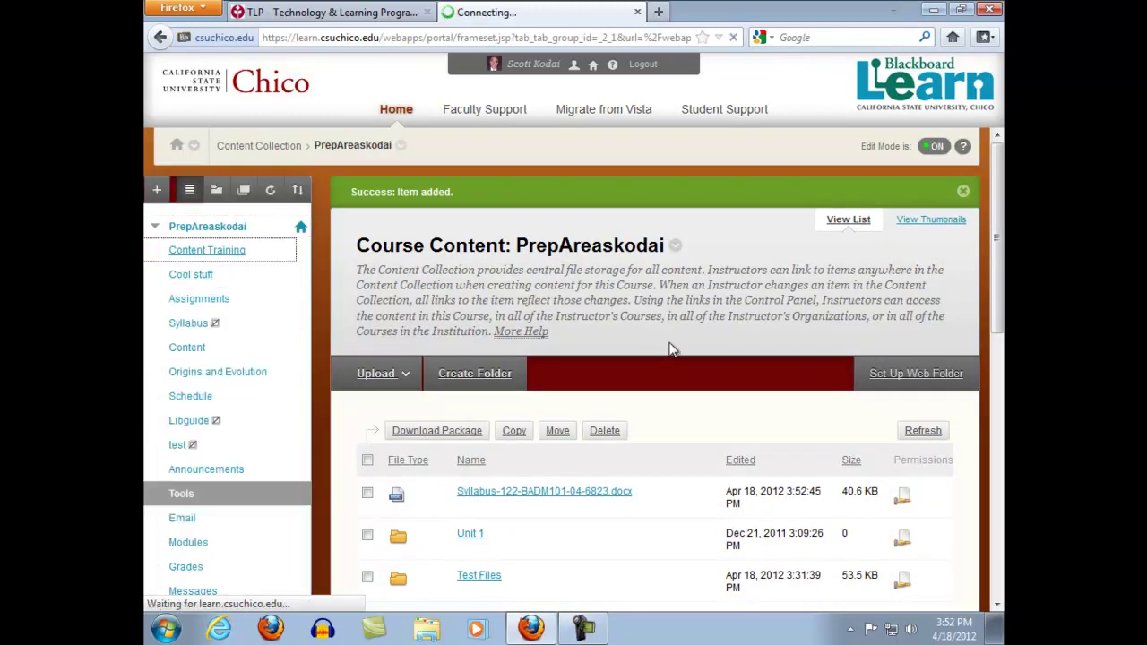
pyautogui.click(403, 249)
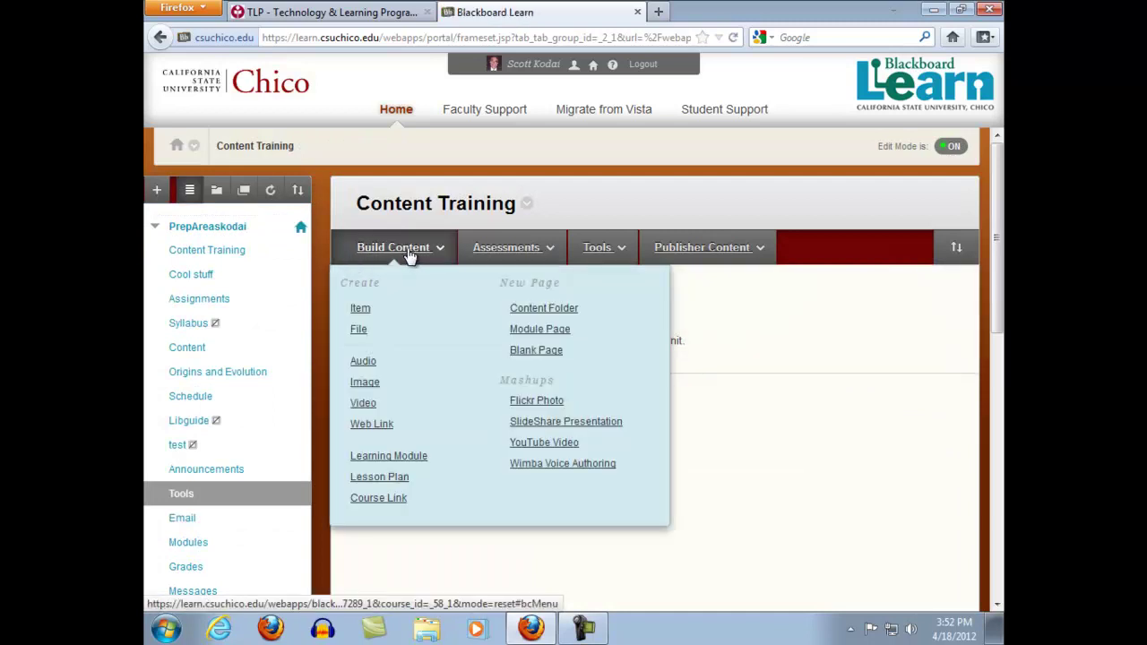
pyautogui.click(361, 330)
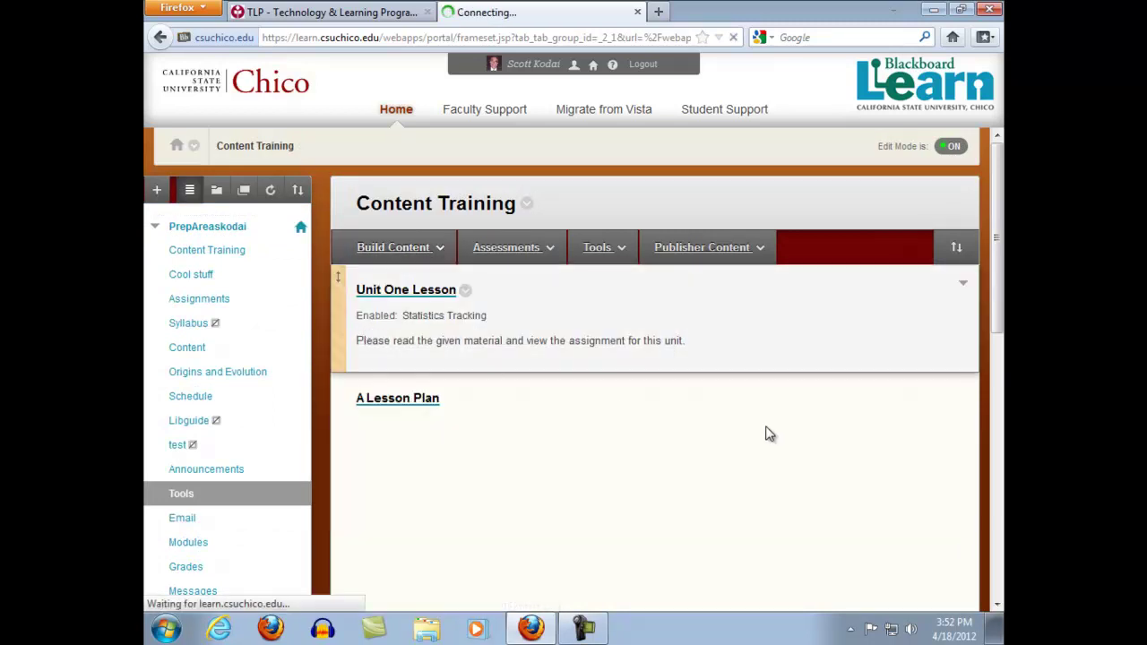
pyautogui.scroll(-2, 658, 361)
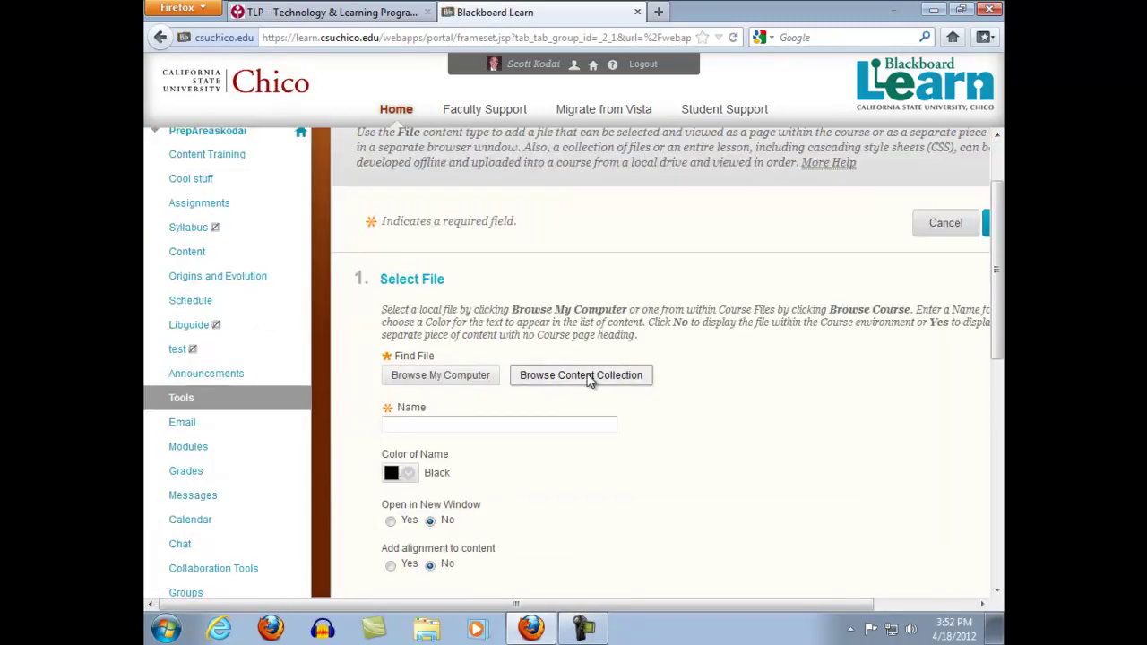
pyautogui.click(591, 377)
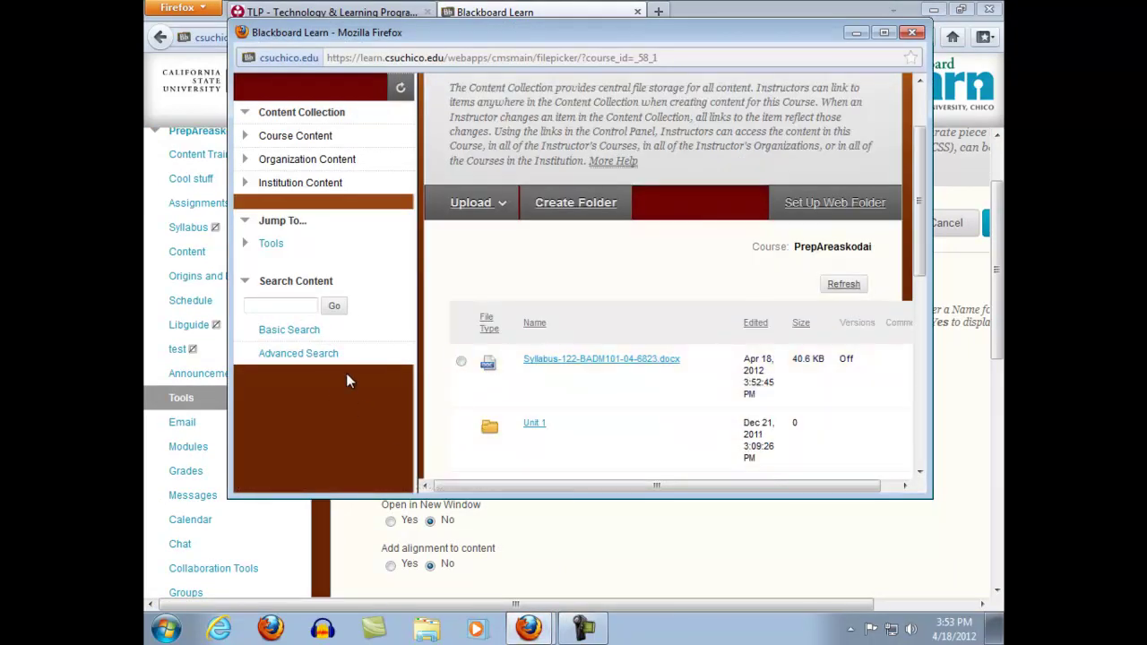
pyautogui.click(458, 362)
pyautogui.scroll(-5, 806, 379)
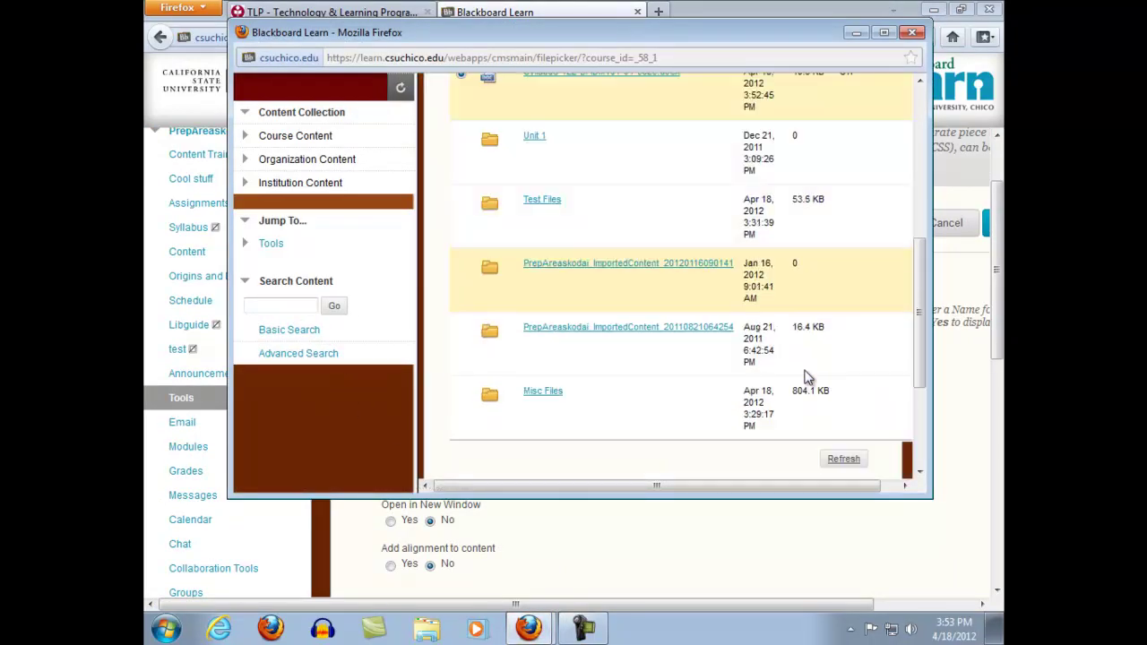
pyautogui.click(827, 445)
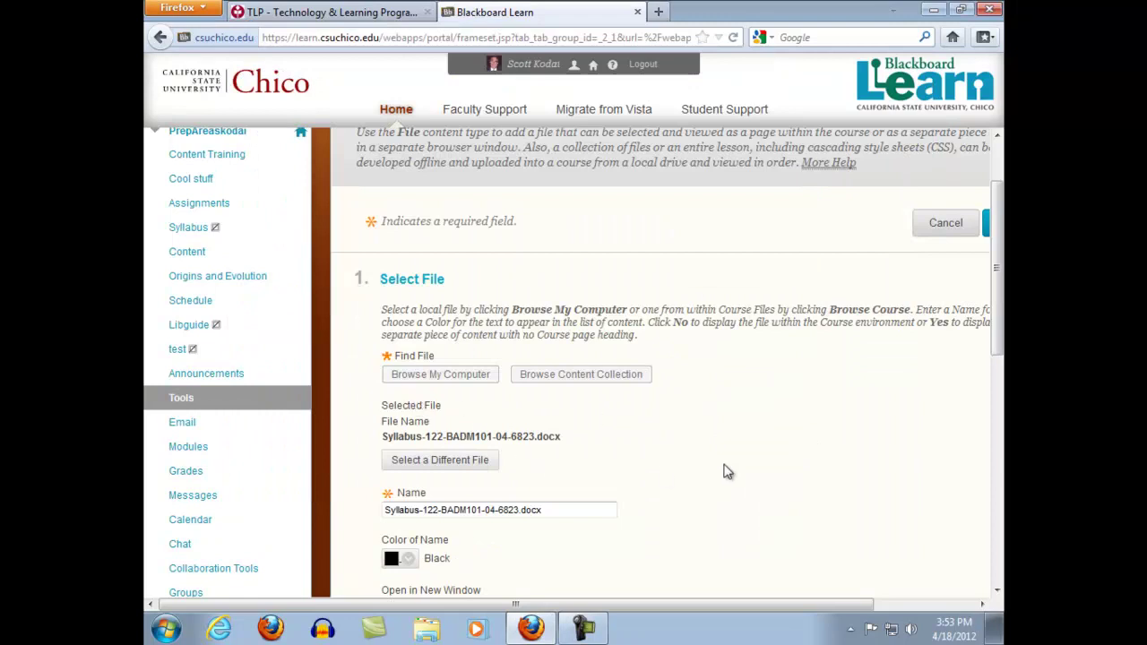
# Trim the item name to 'Syllabus', submit it, and open the new Syllabus item
pyautogui.scroll(-2, 727, 472)
pyautogui.moveTo(543, 414); pyautogui.dragTo(425, 417)
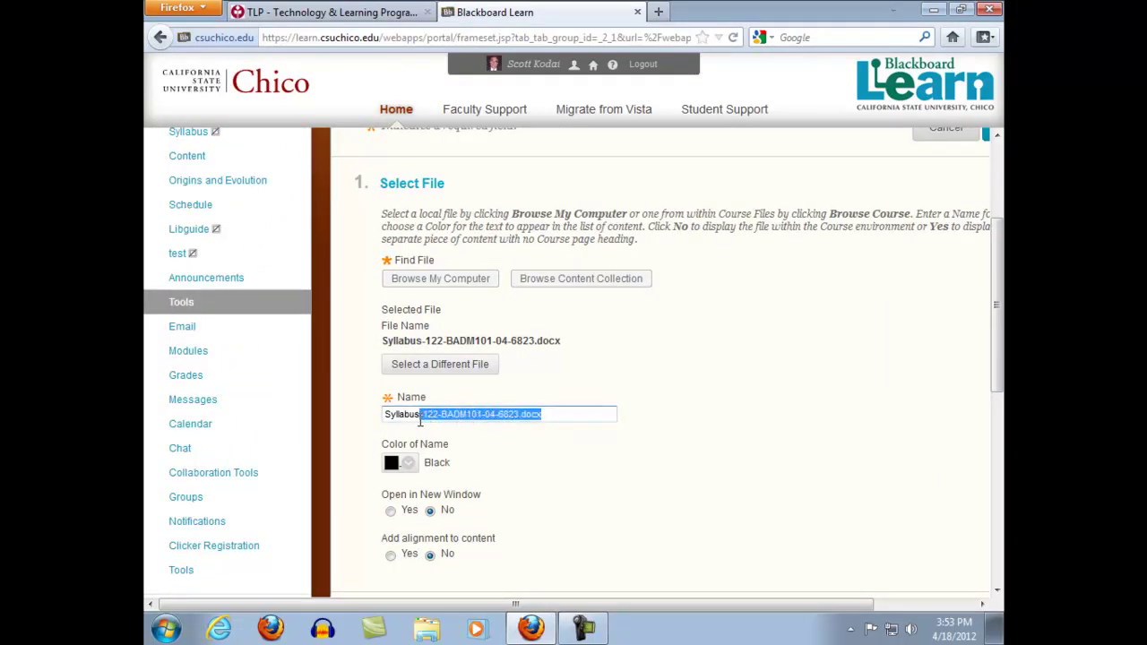
pyautogui.press('BackSpace')
pyautogui.scroll(-10, 860, 440)
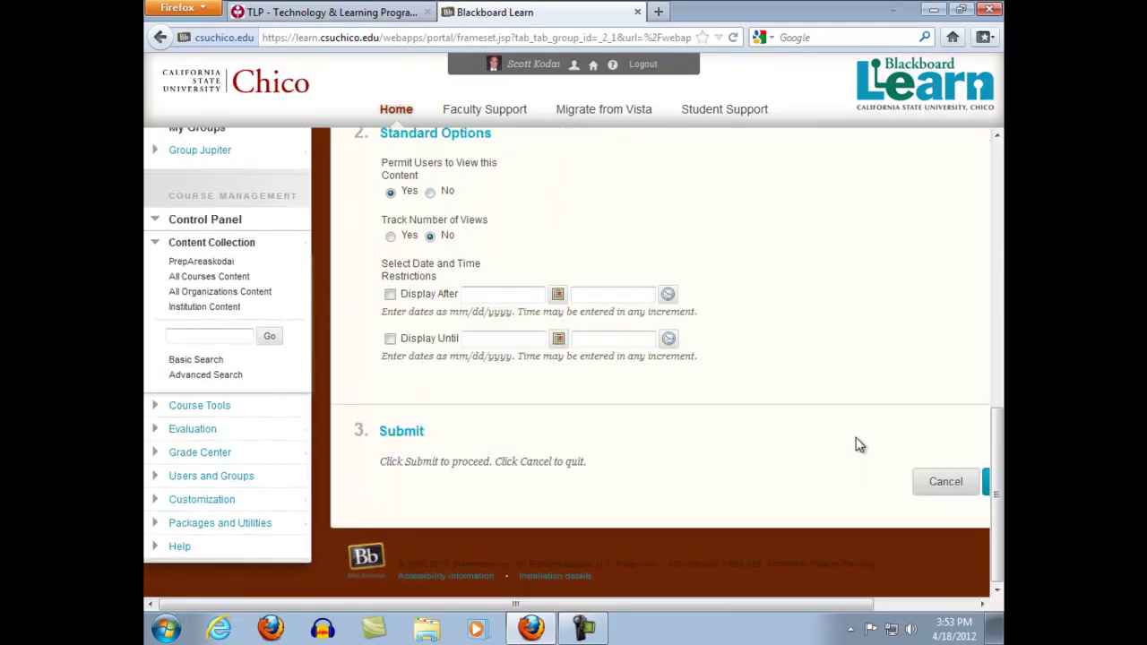
pyautogui.click(985, 482)
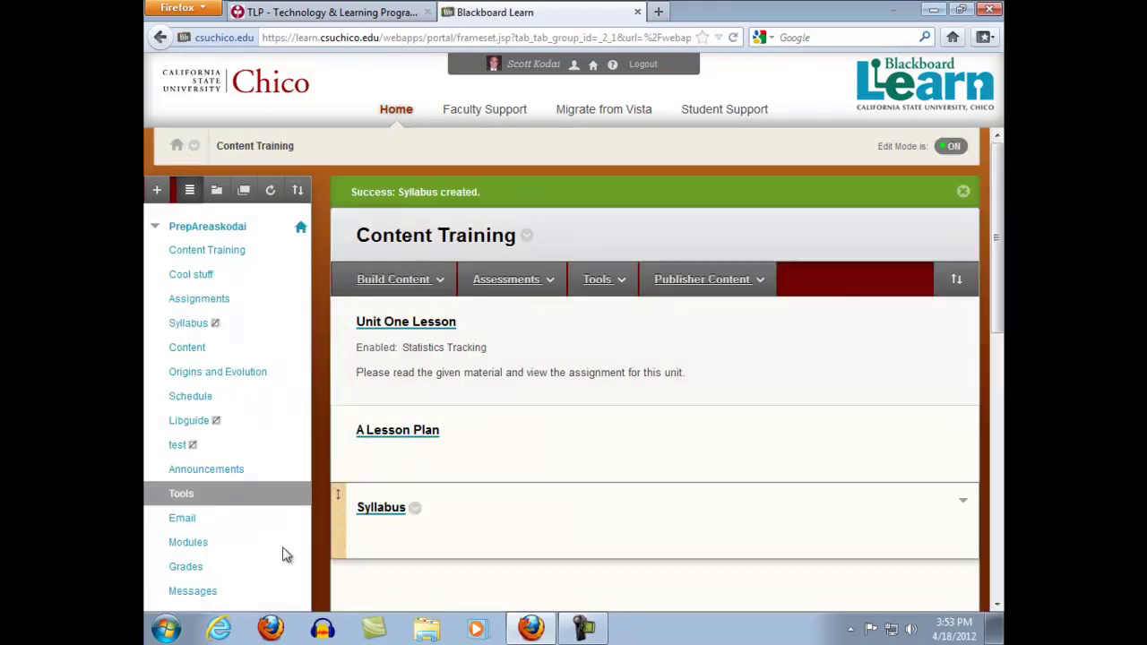
pyautogui.click(387, 517)
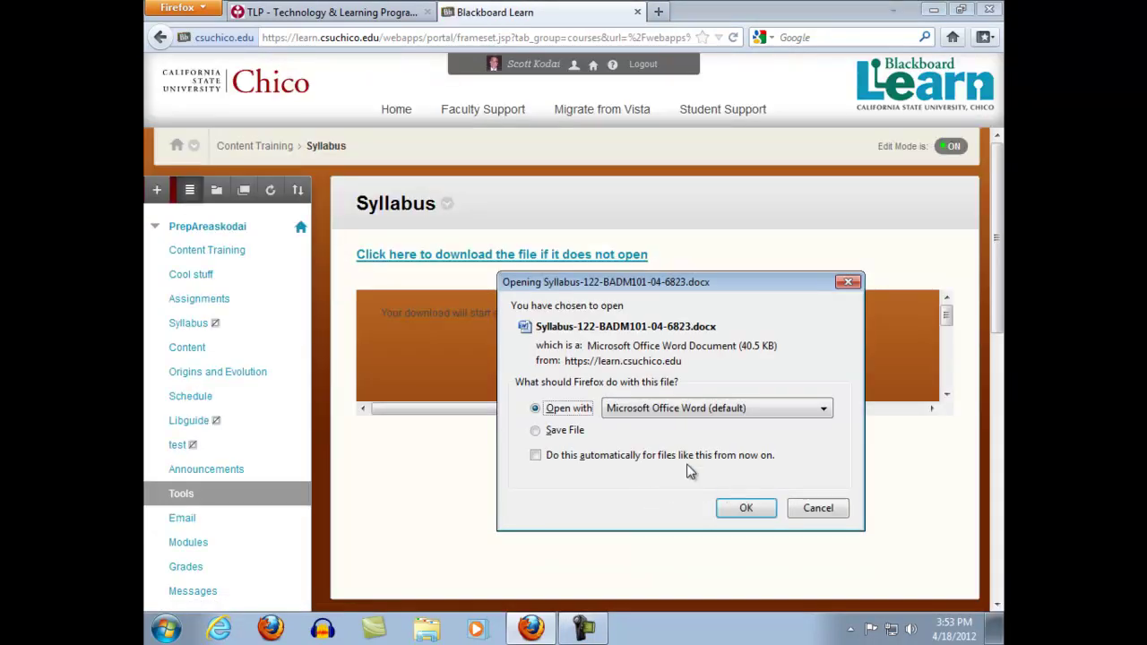
# Open the syllabus in Word and replace the term 'Fall 2011' with 'Spring 2012'
pyautogui.click(744, 508)
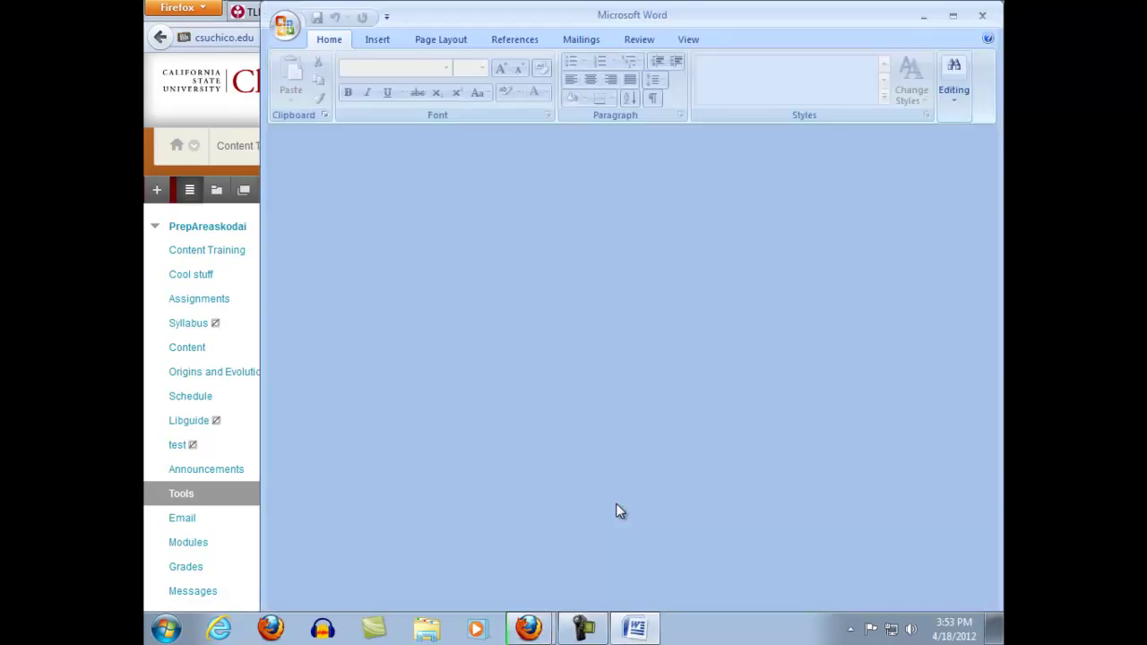
pyautogui.scroll(-1, 753, 455)
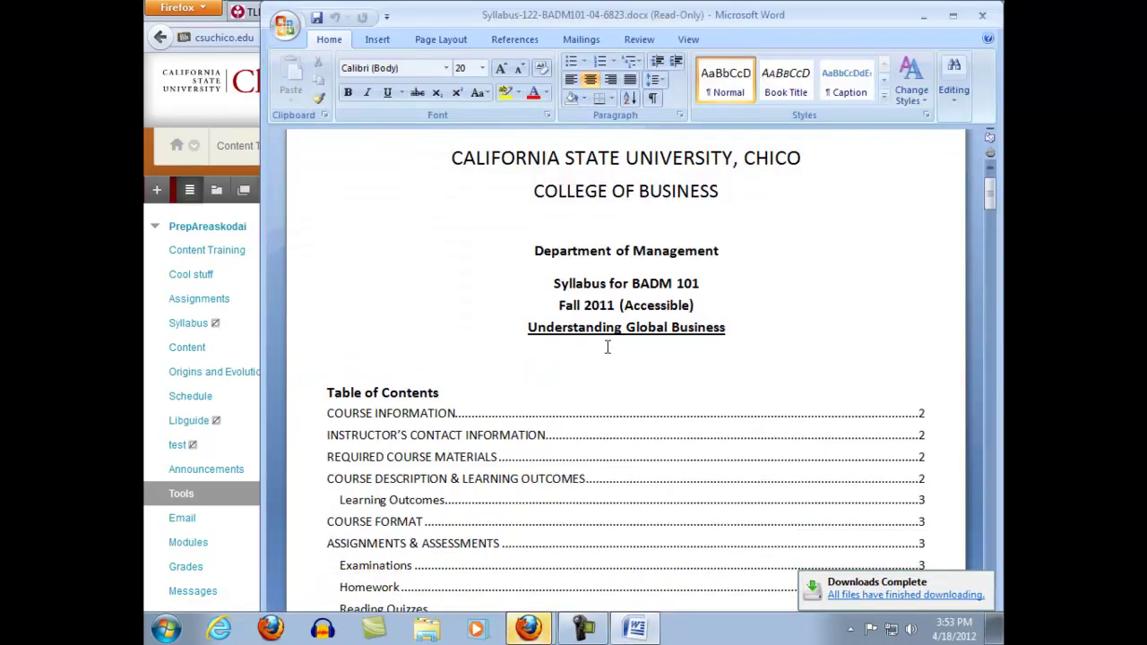
pyautogui.moveTo(561, 305); pyautogui.dragTo(615, 306)
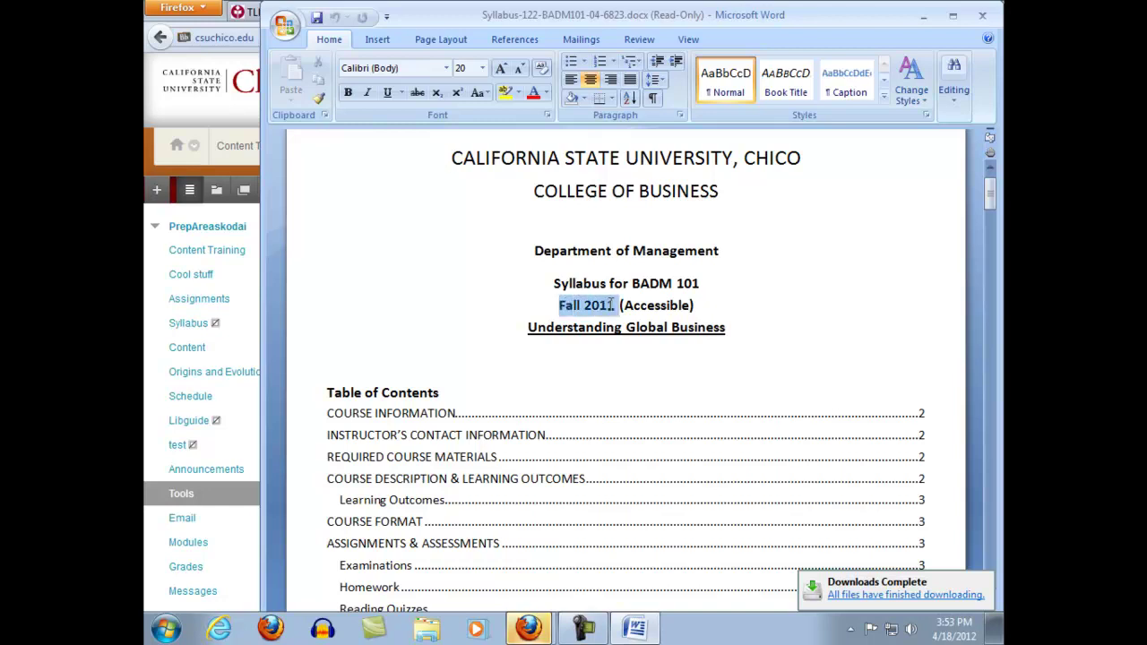
pyautogui.click(668, 328)
pyautogui.scroll(1, 680, 333)
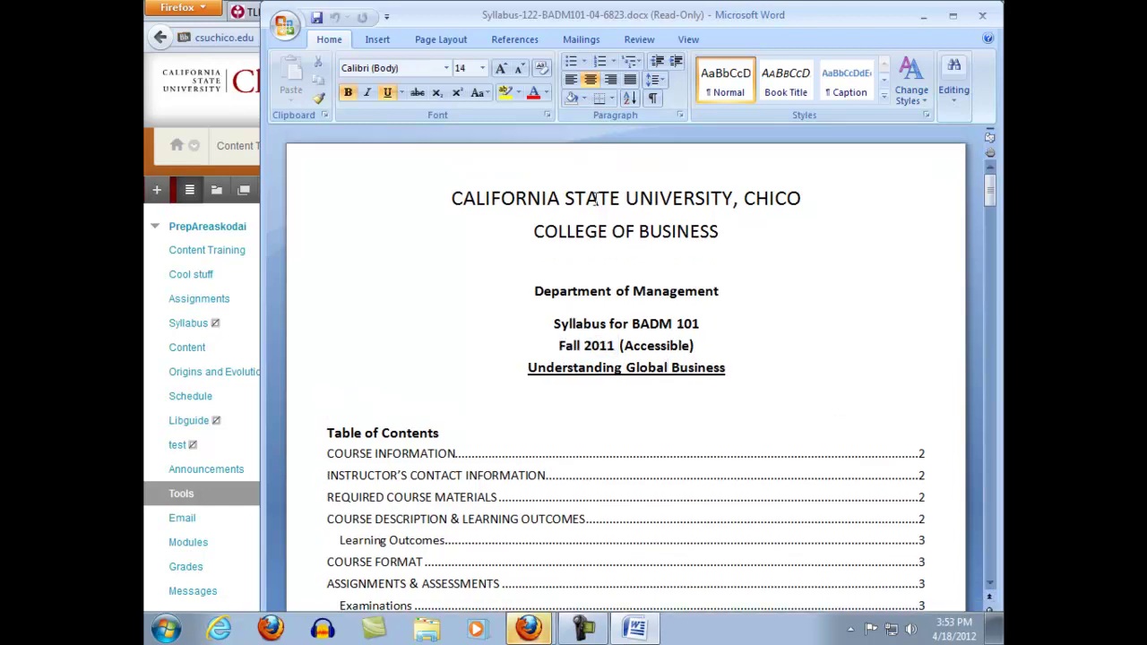
pyautogui.moveTo(561, 339); pyautogui.dragTo(606, 349)
pyautogui.write('Spring')
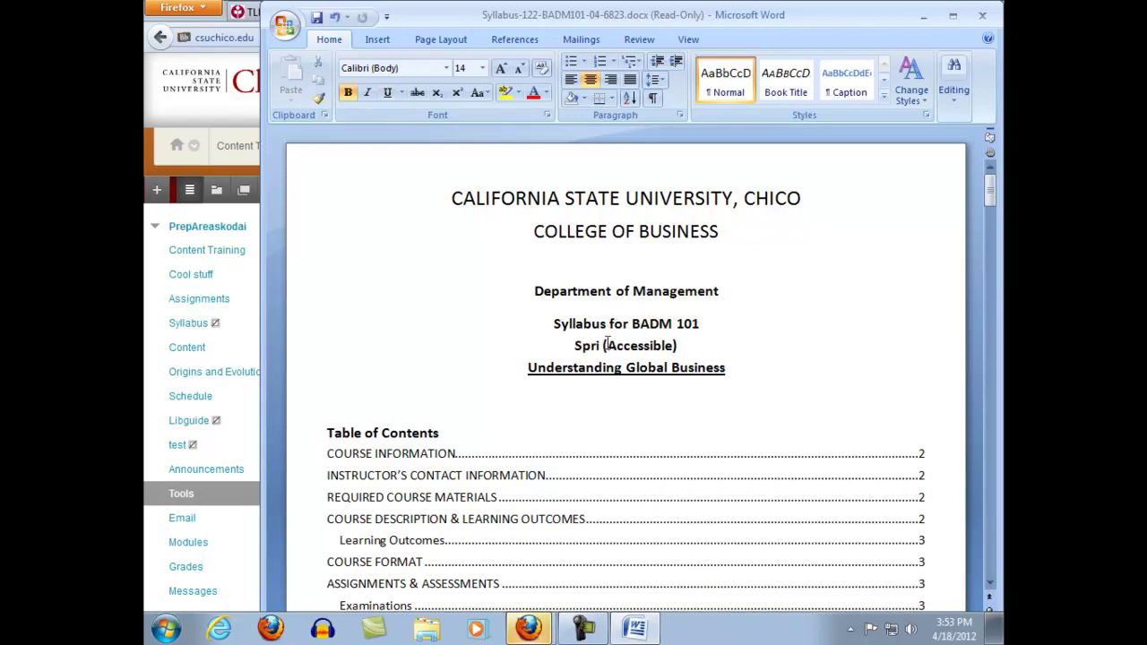
pyautogui.write(' 2012')
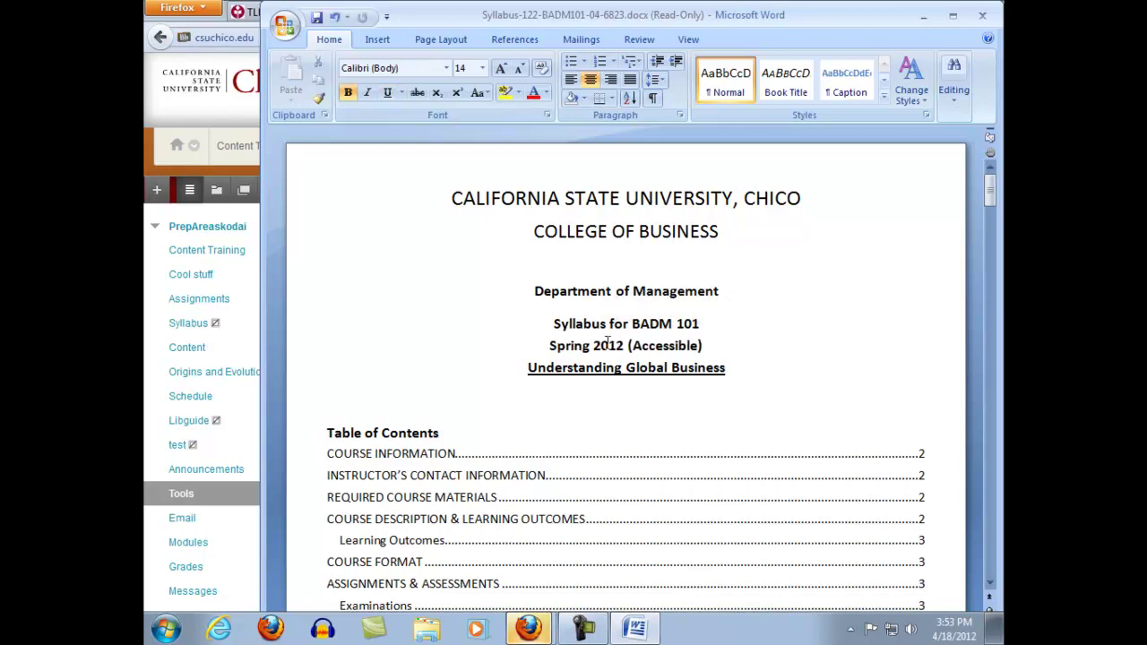
# Cancel the Save As prompt and close Word without saving changes
pyautogui.click(317, 17)
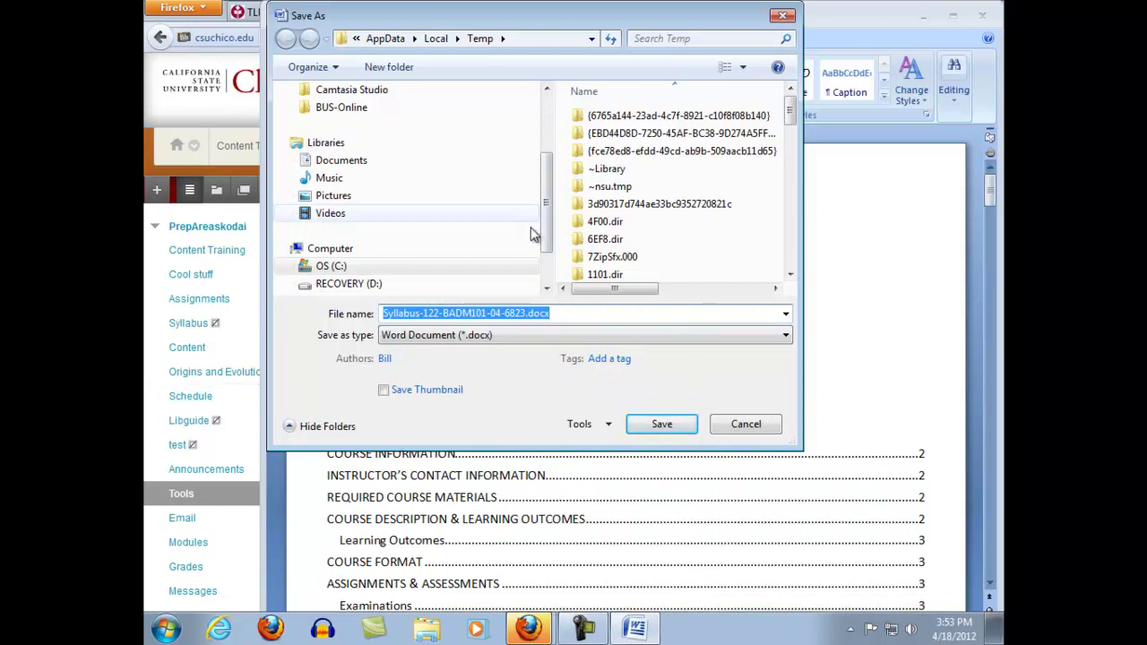
pyautogui.click(753, 425)
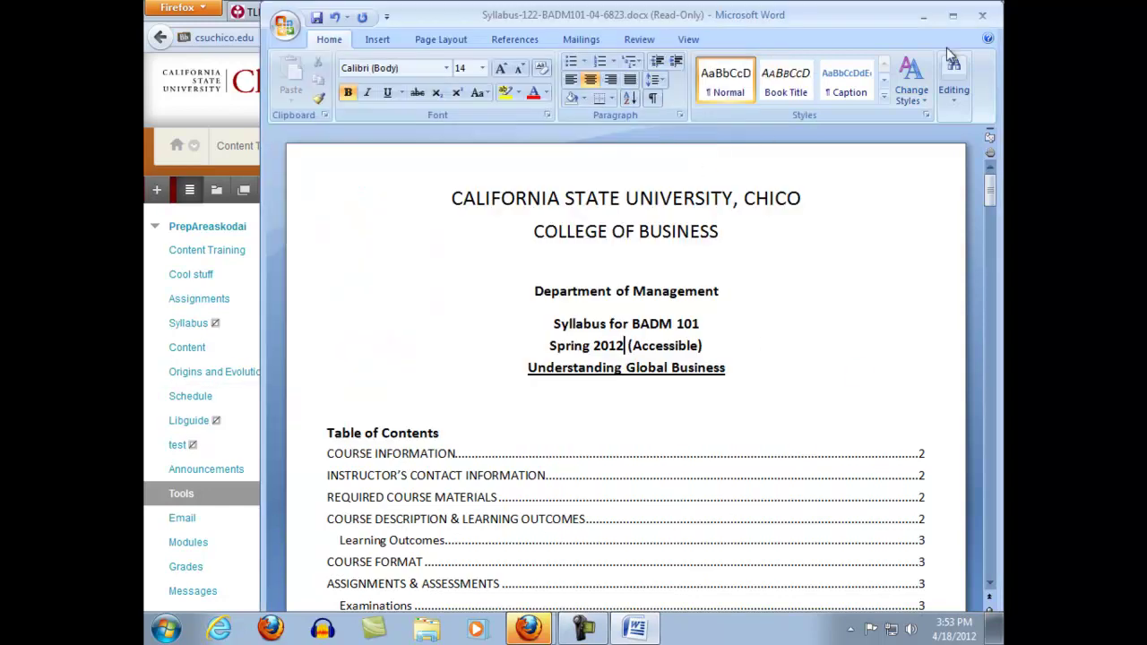
pyautogui.click(983, 18)
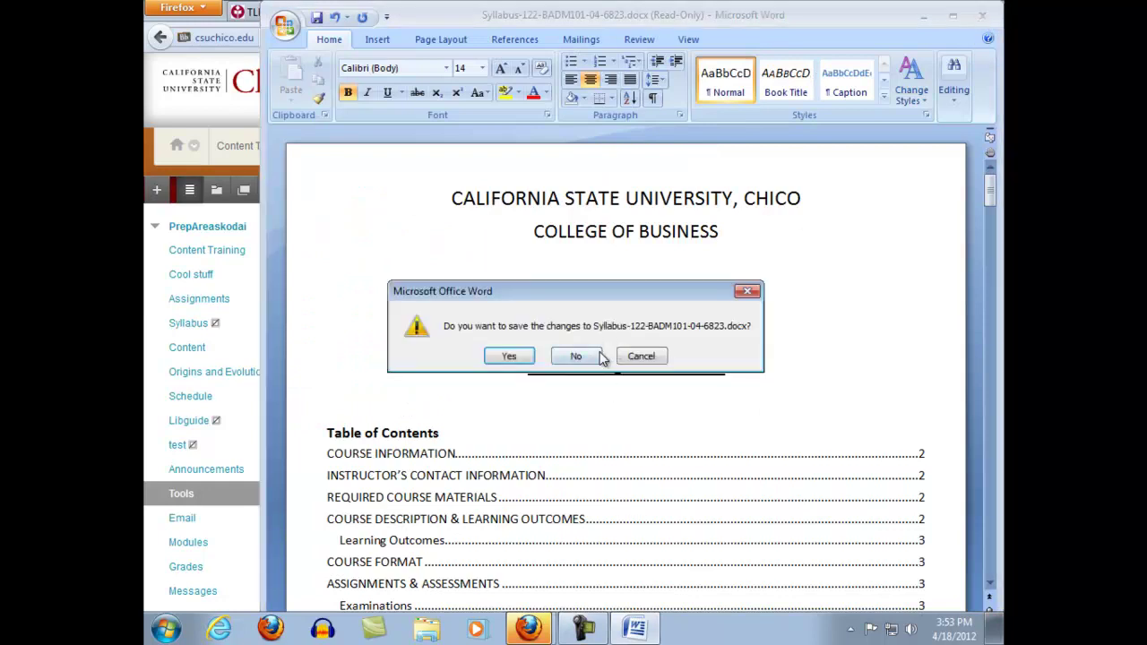
pyautogui.click(596, 357)
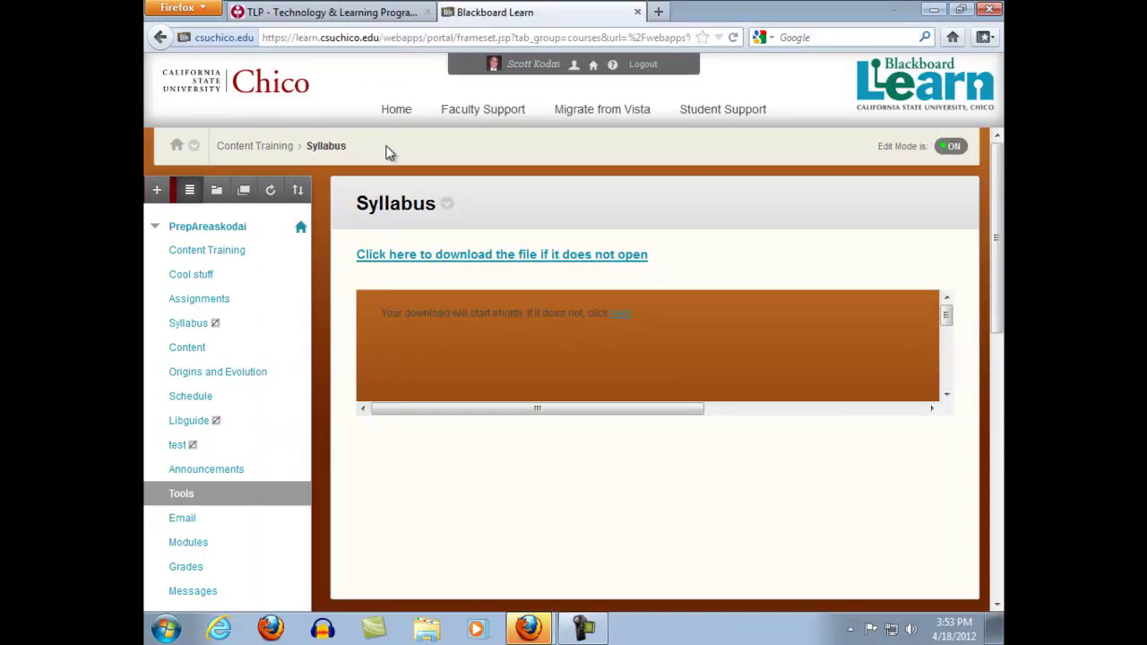
# Return to Content Training, then open and close the Syllabus item's options menu
pyautogui.click(268, 146)
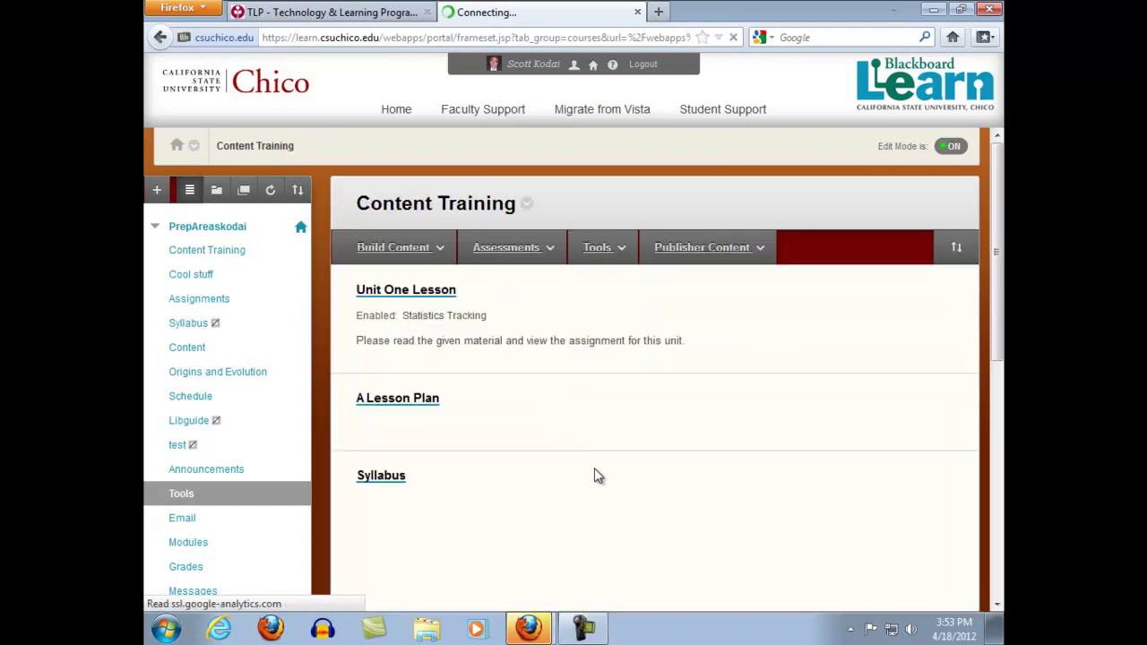
pyautogui.moveTo(383, 463)
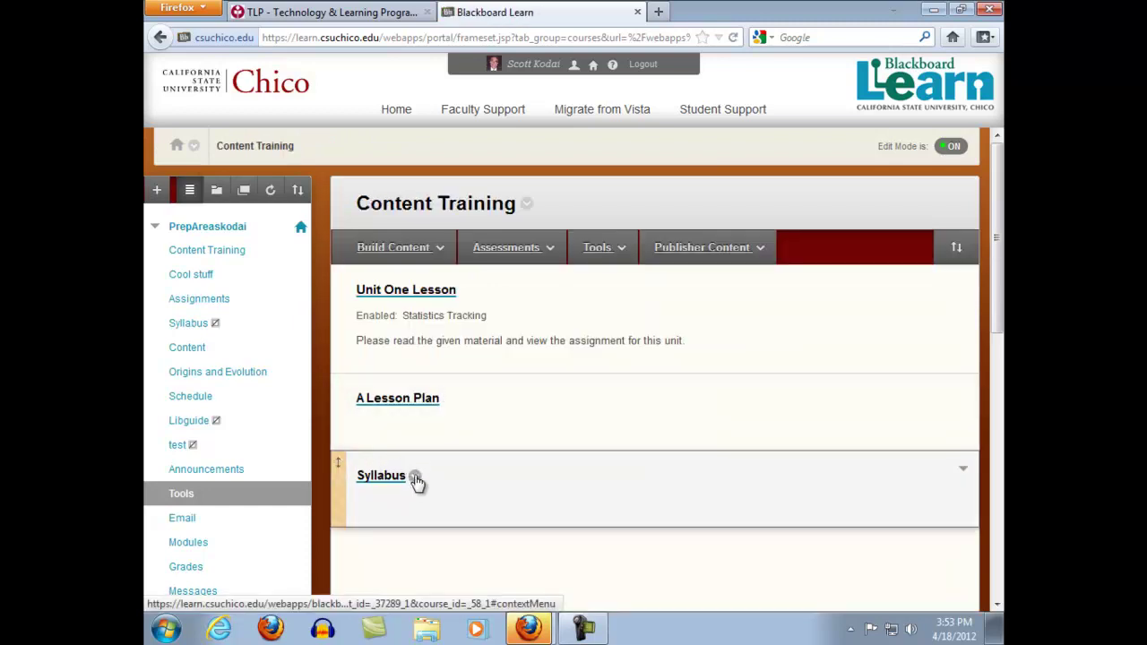
pyautogui.click(415, 478)
pyautogui.scroll(-2, 679, 513)
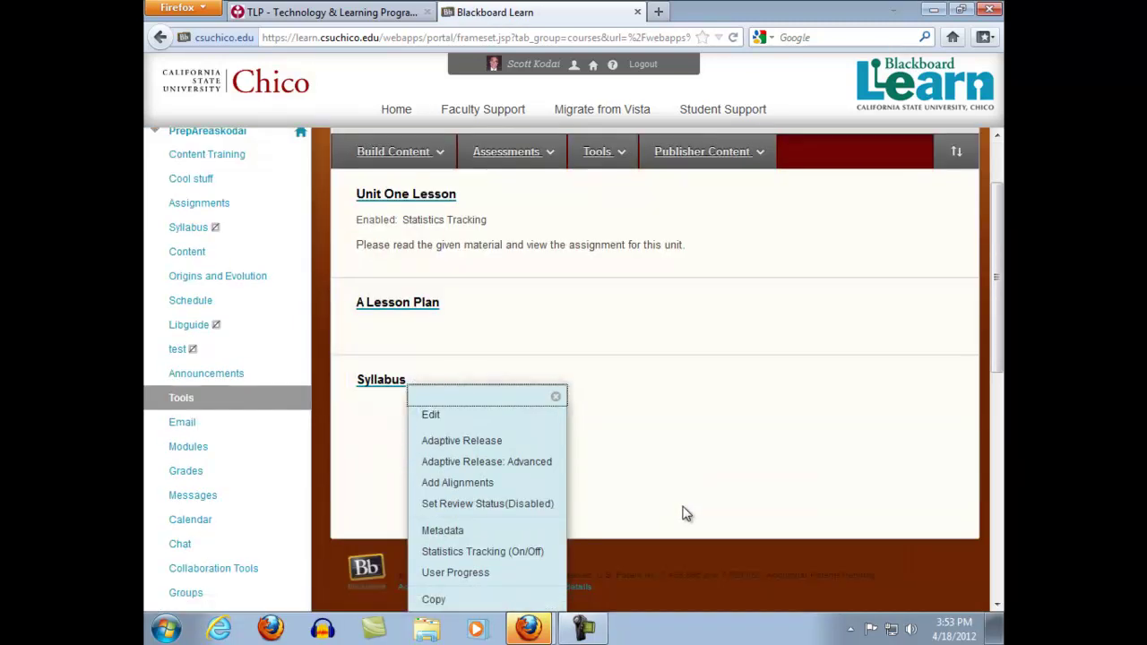
pyautogui.click(687, 507)
# Minimize Firefox, dismiss the Downloads list, and launch Blackboard Drive from its desktop shortcut
pyautogui.click(934, 10)
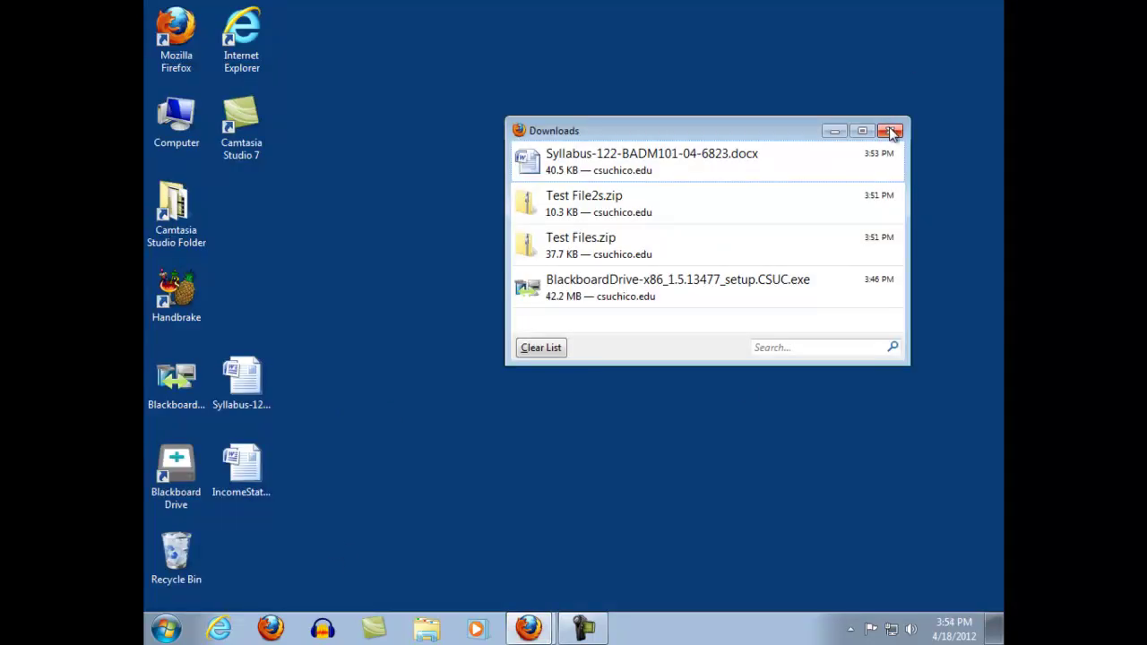
pyautogui.click(893, 132)
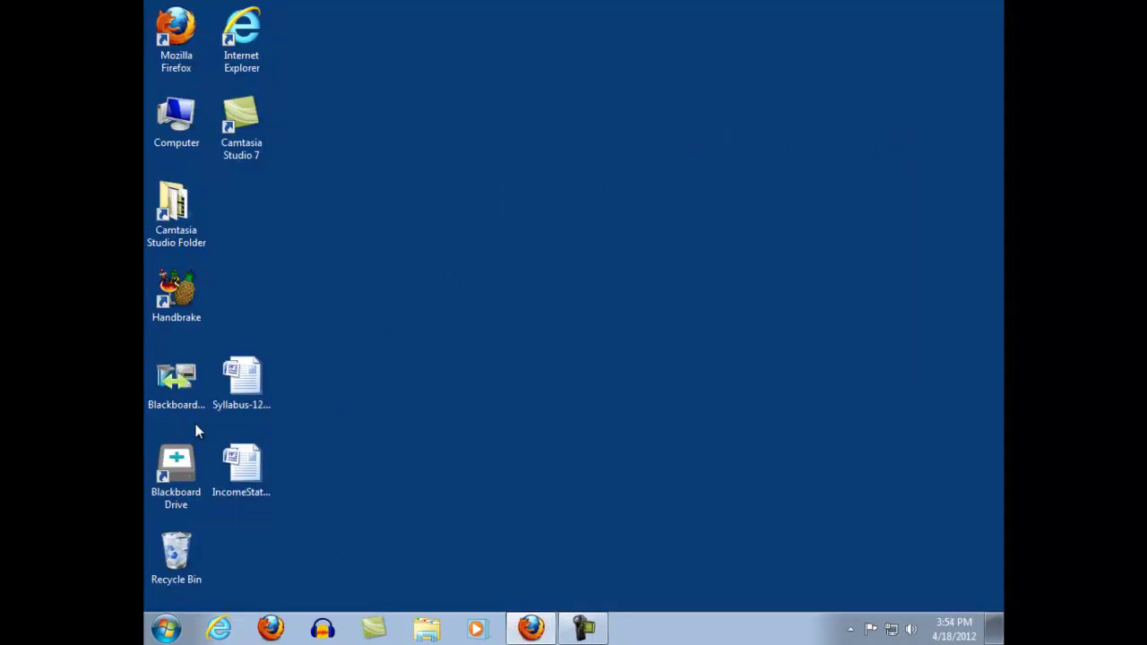
pyautogui.click(179, 467)
pyautogui.doubleClick(179, 468)
# Open the Blackboard Drive window from the system tray and connect the MyCourses volume
pyautogui.click(850, 629)
pyautogui.click(860, 559)
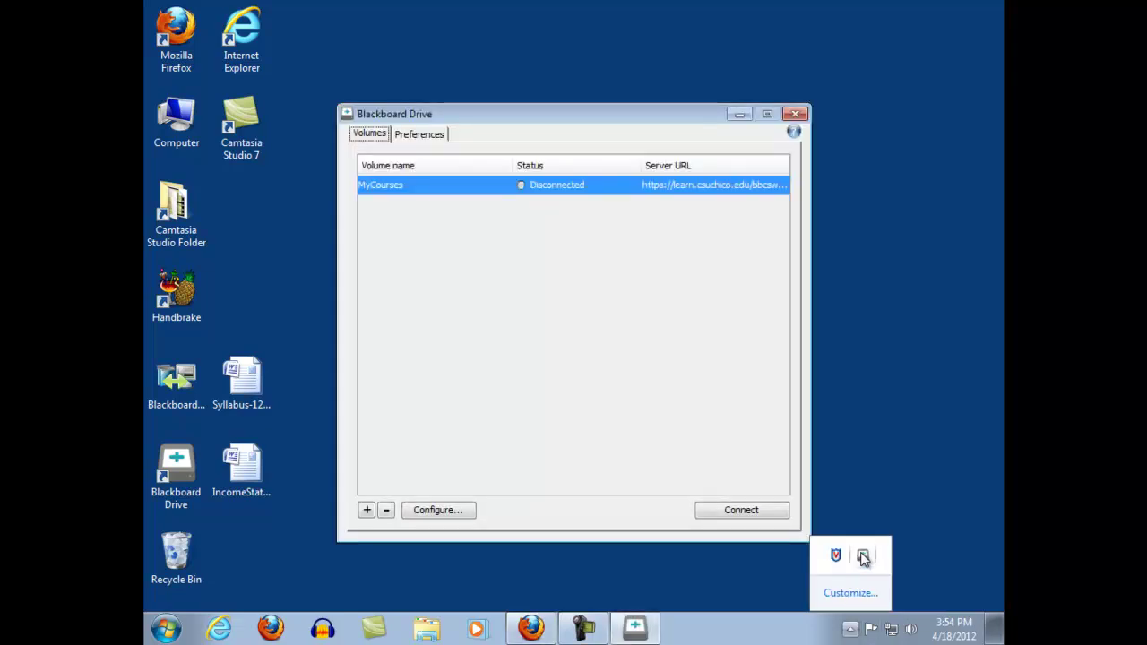
pyautogui.click(721, 511)
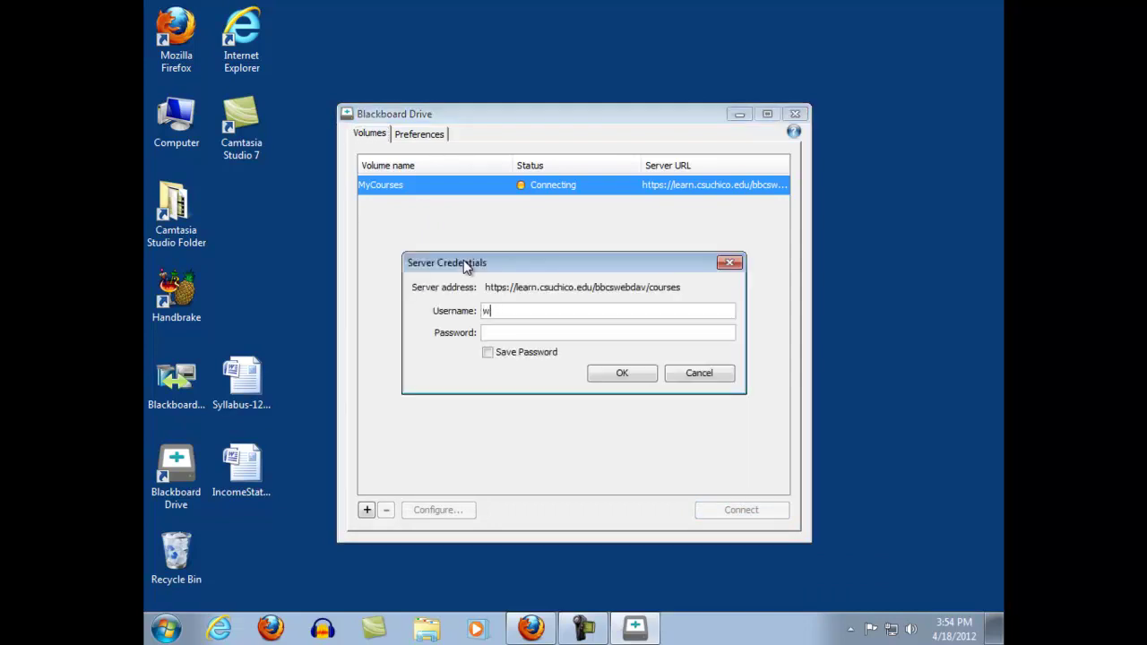
# Enter the account password, tick Save Password, and submit the Server Credentials
pyautogui.press('Tab')
pyautogui.write('**********')
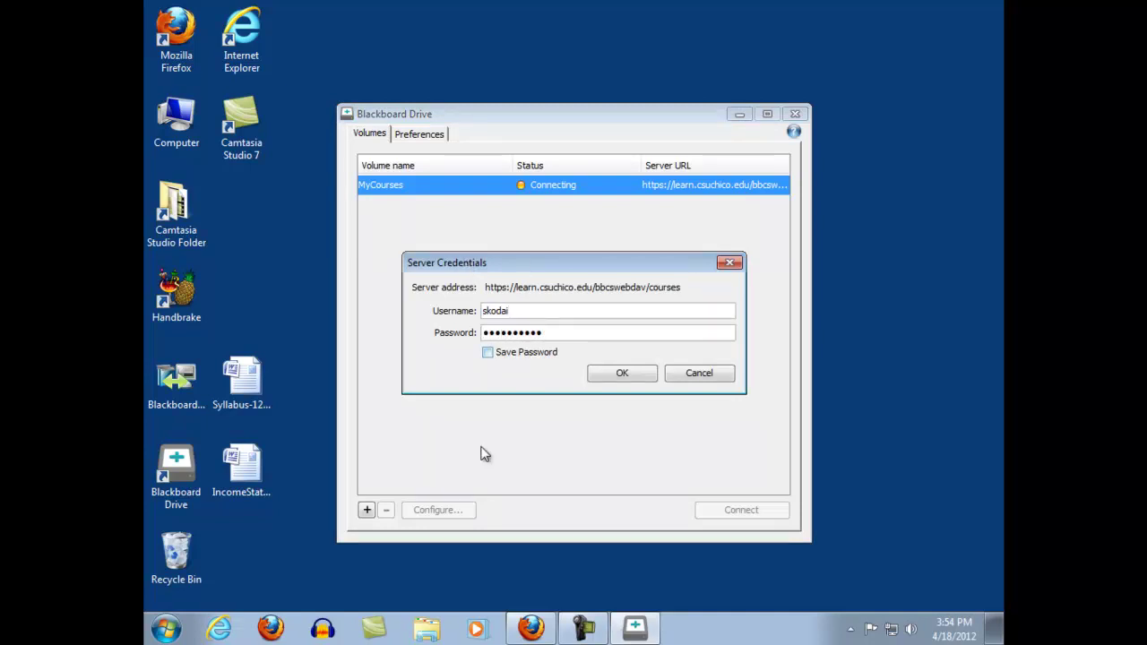
pyautogui.click(487, 352)
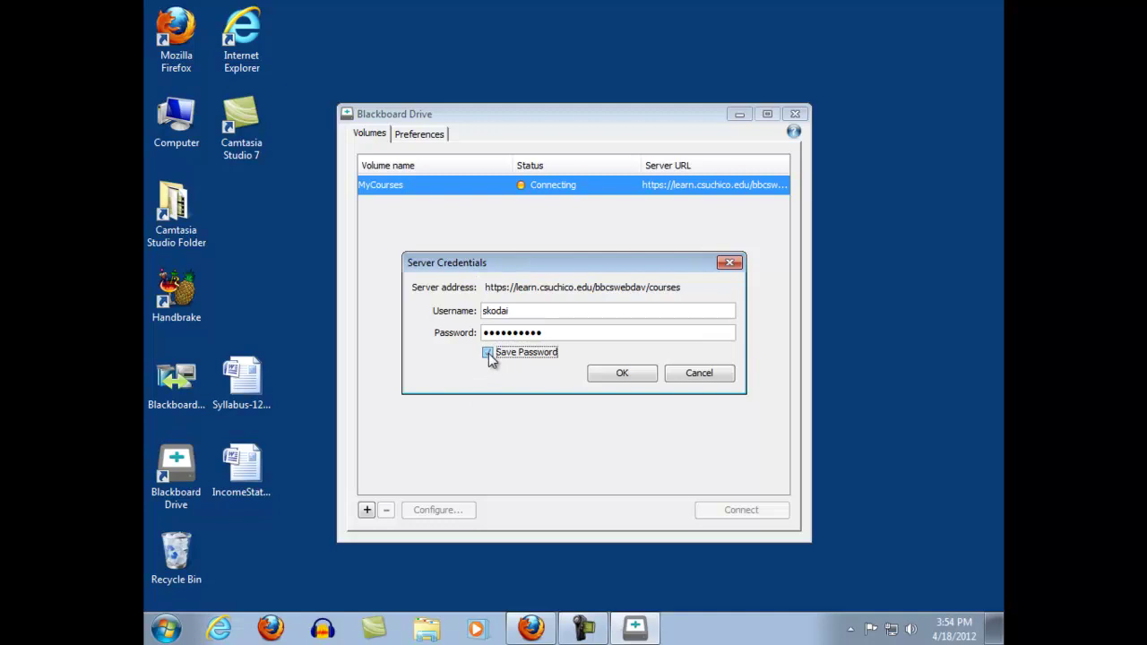
pyautogui.click(634, 375)
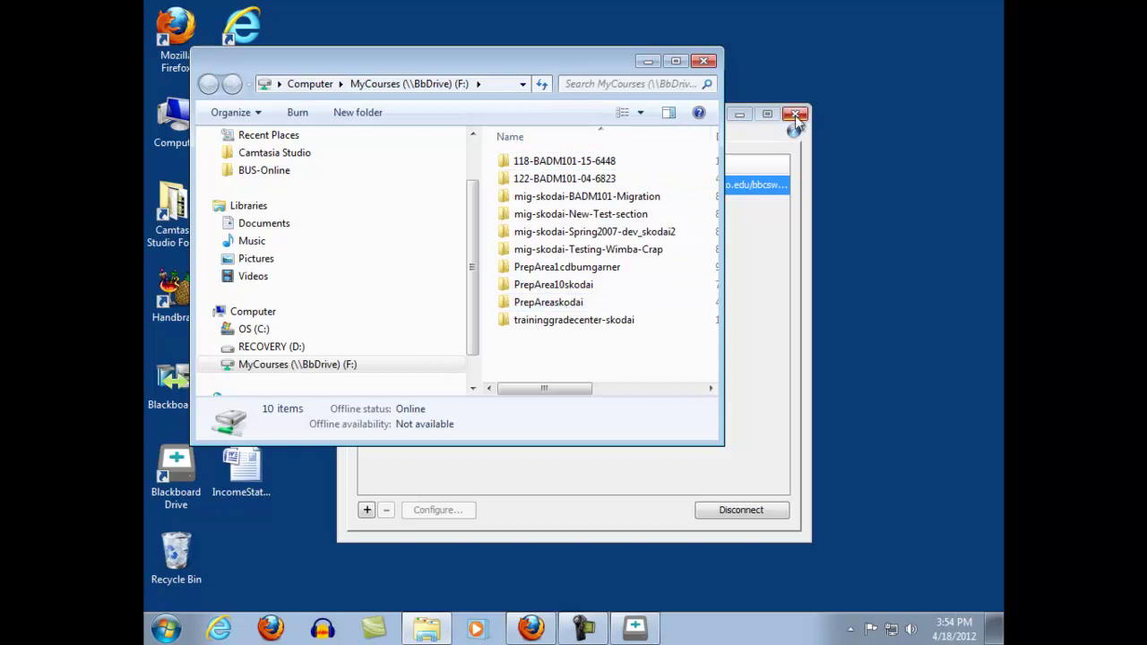
# Open the PrepAreaskodai folder on drive F:, select the syllabus docx, then move and minimize the window
pyautogui.click(736, 114)
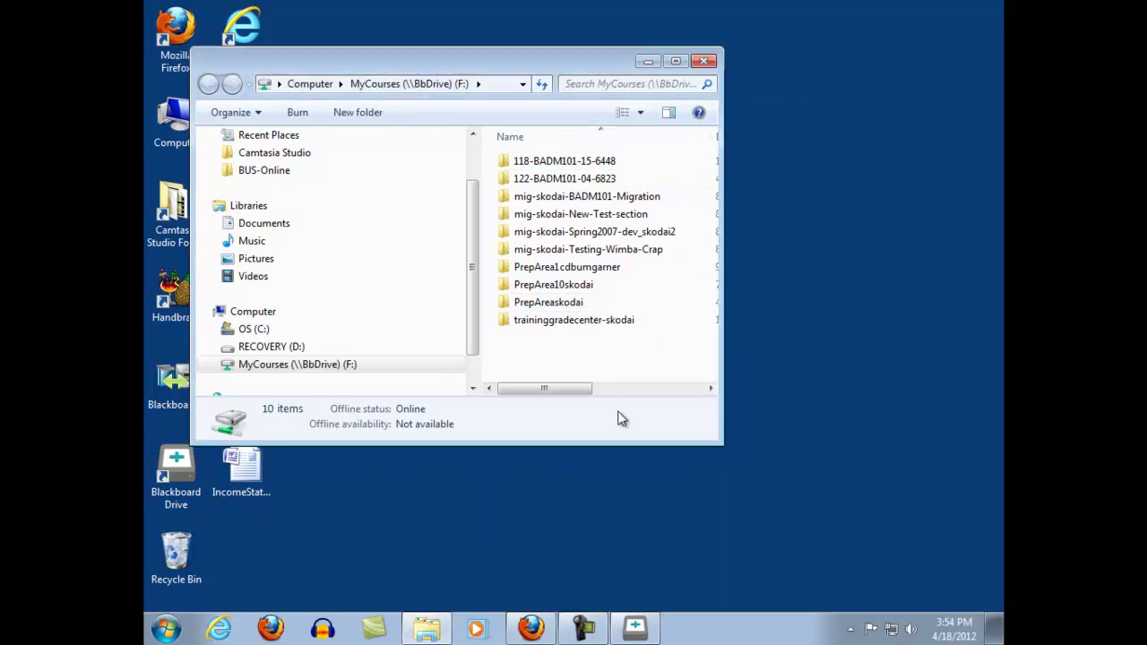
pyautogui.doubleClick(559, 305)
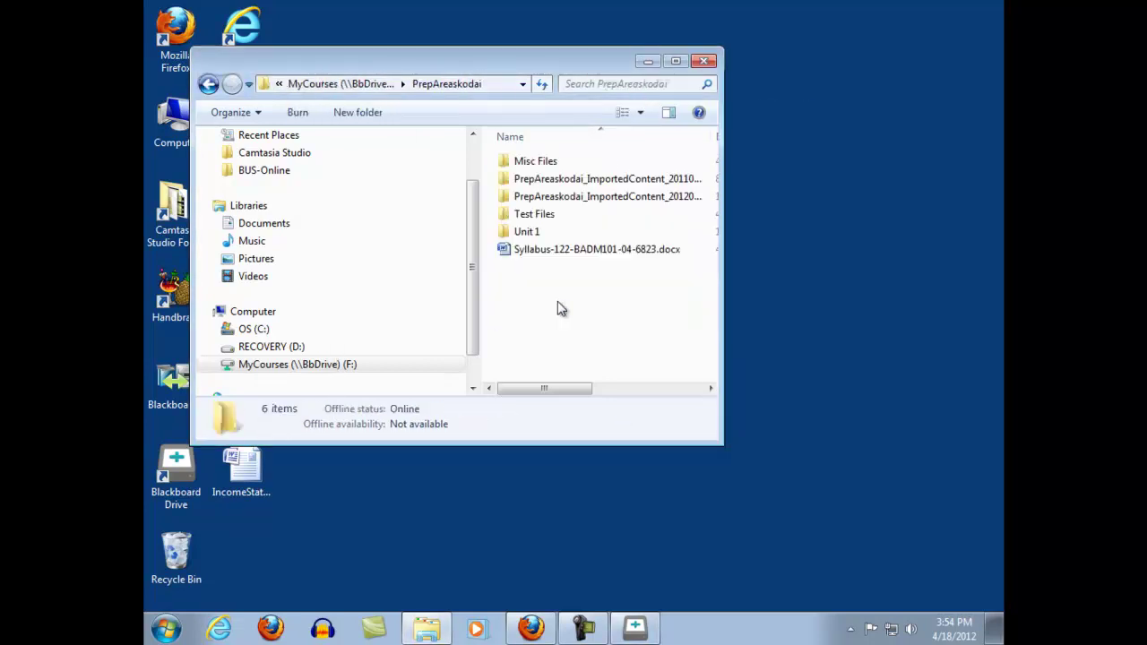
pyautogui.click(621, 257)
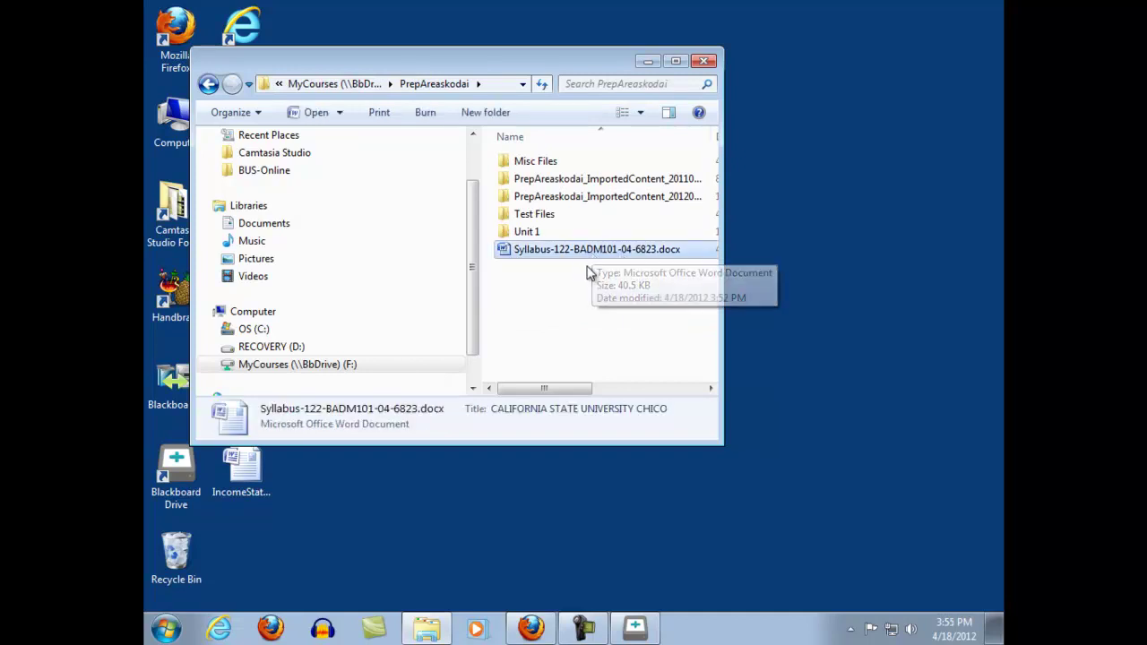
pyautogui.moveTo(549, 53); pyautogui.dragTo(688, 59)
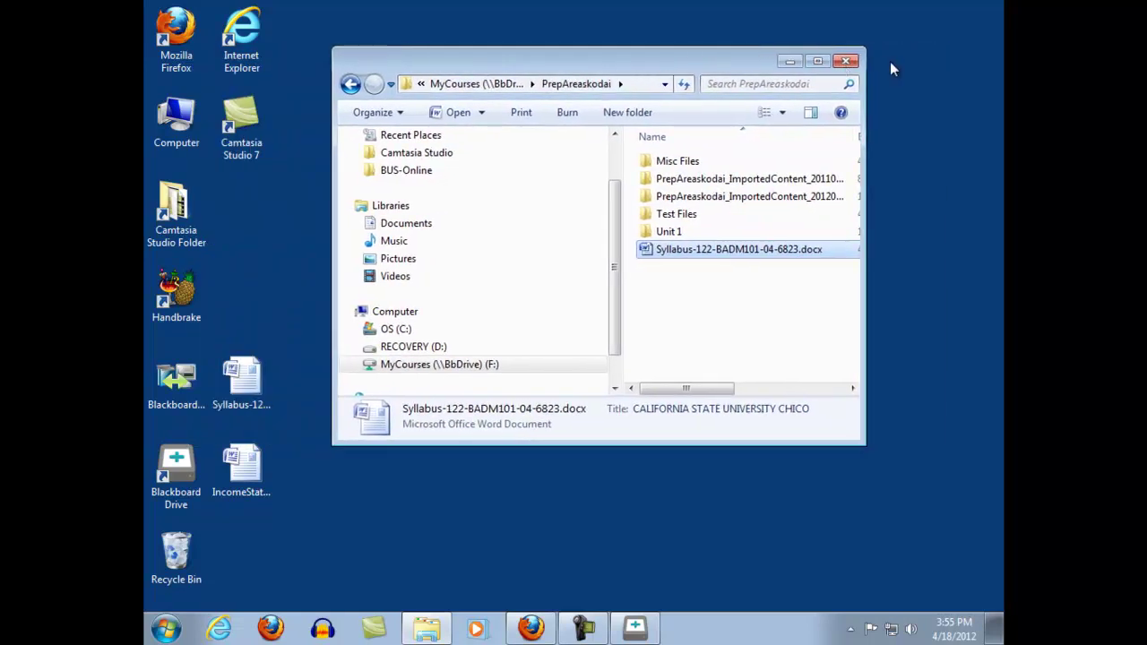
pyautogui.click(790, 61)
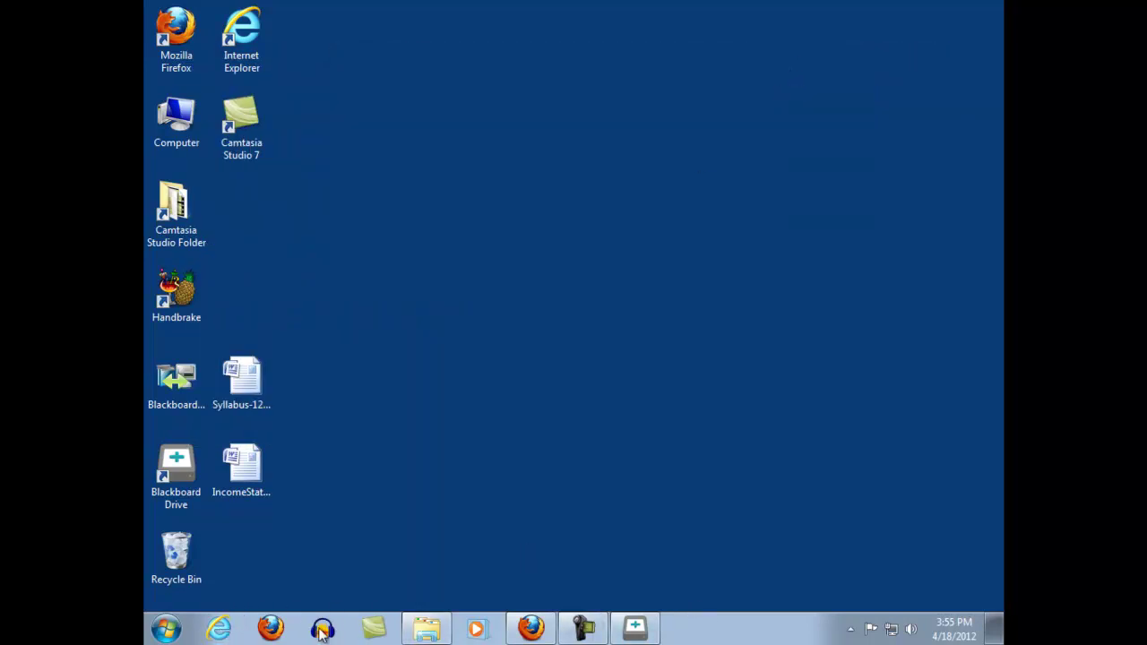
# Restore Firefox and open the PrepAreaskodai Content Collection showing the Syllabus docx
pyautogui.click(530, 629)
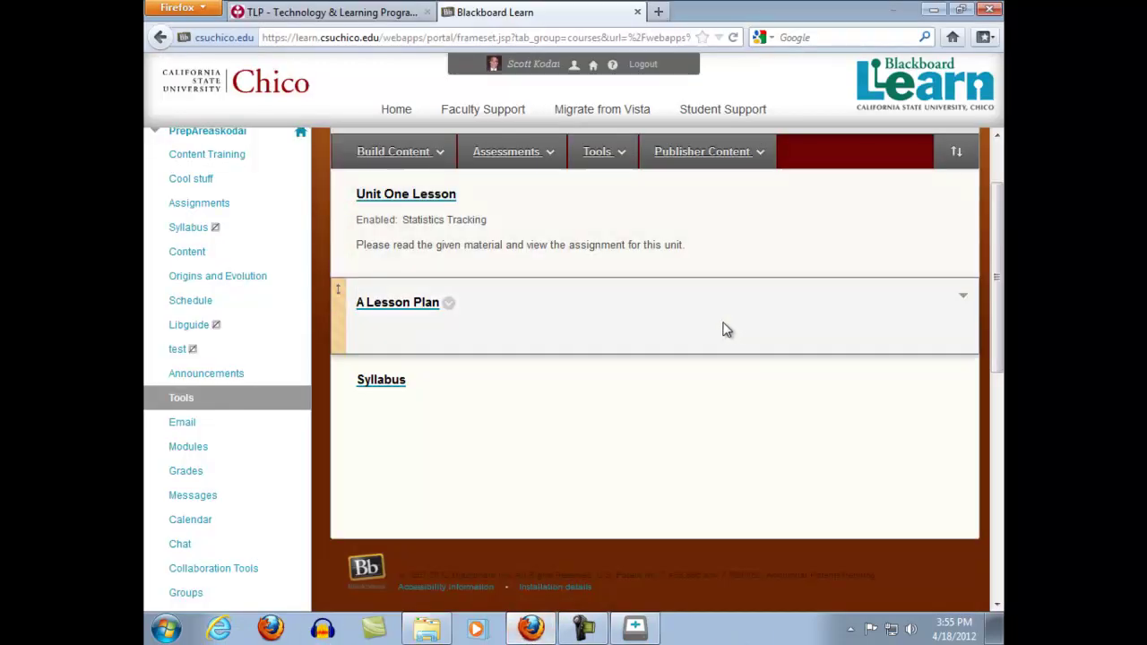
pyautogui.scroll(2, 699, 367)
pyautogui.scroll(-5, 600, 408)
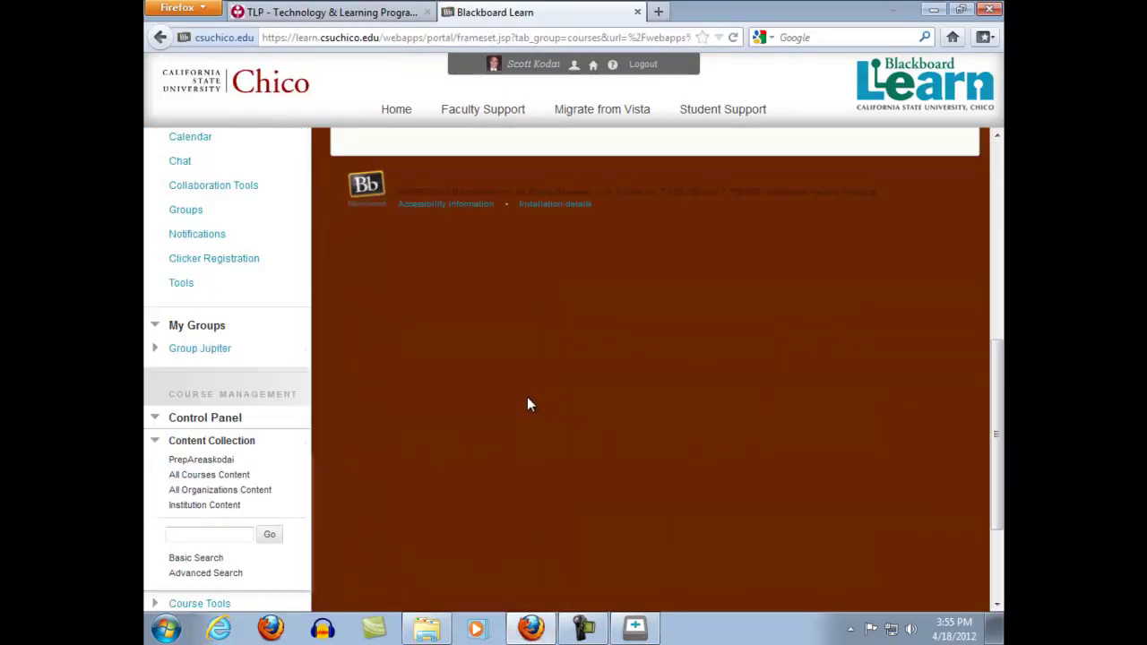
pyautogui.scroll(-3, 526, 404)
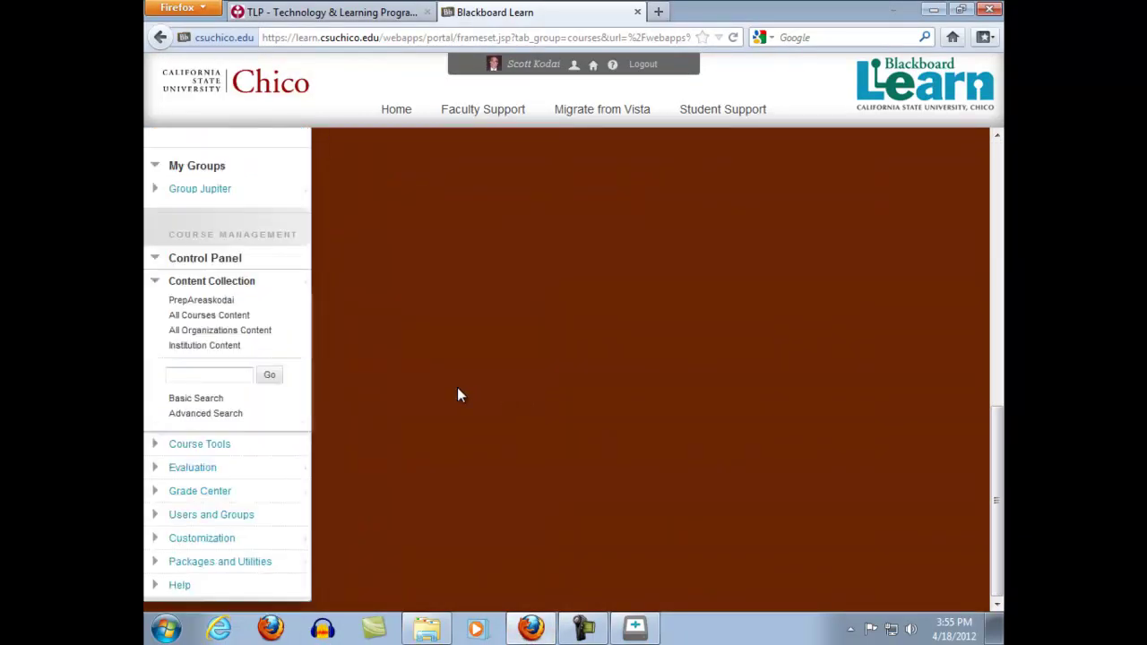
pyautogui.click(200, 303)
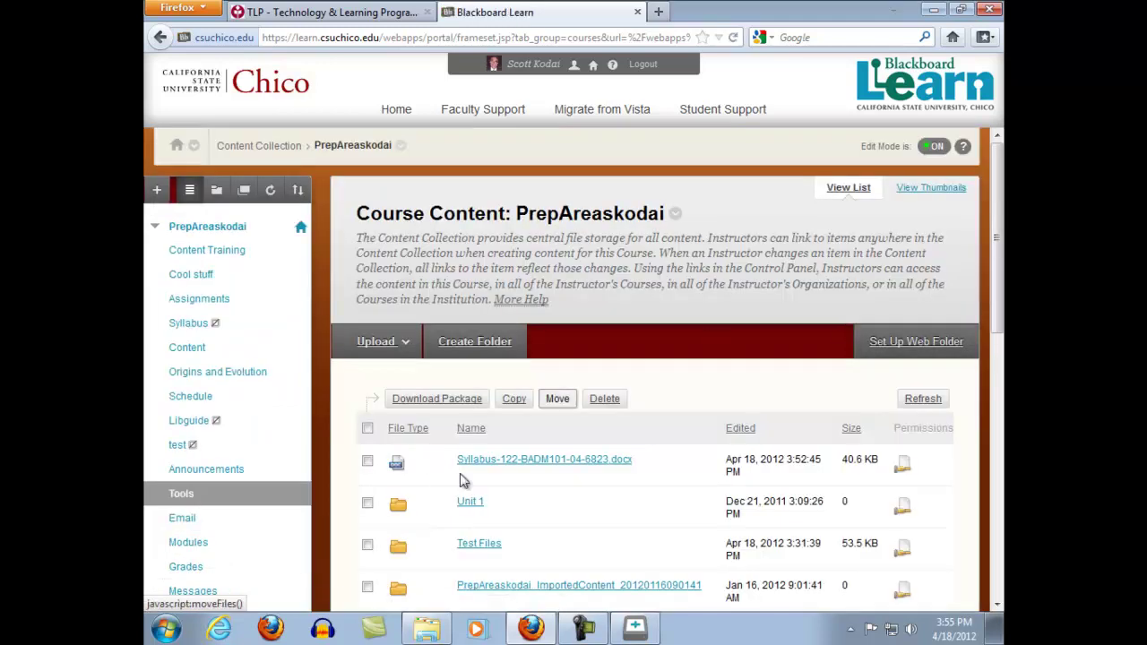
pyautogui.scroll(-2, 459, 481)
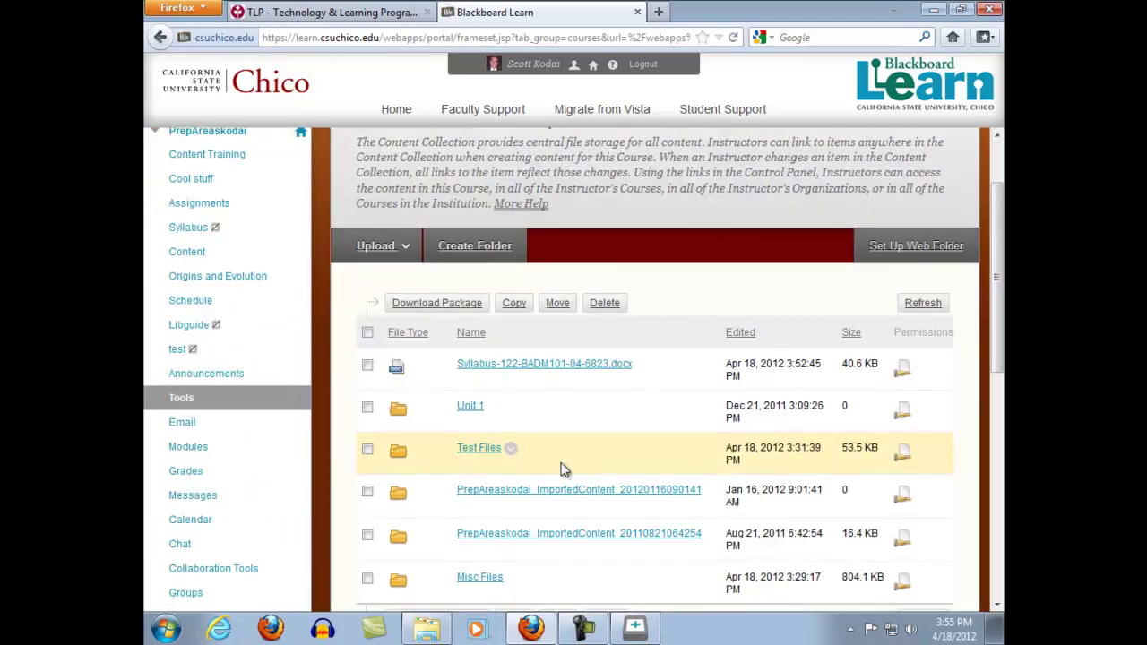
# Open the syllabus from the collection, change 'Fall 2011' to 'Spring 2012', save, and close Word
pyautogui.click(563, 369)
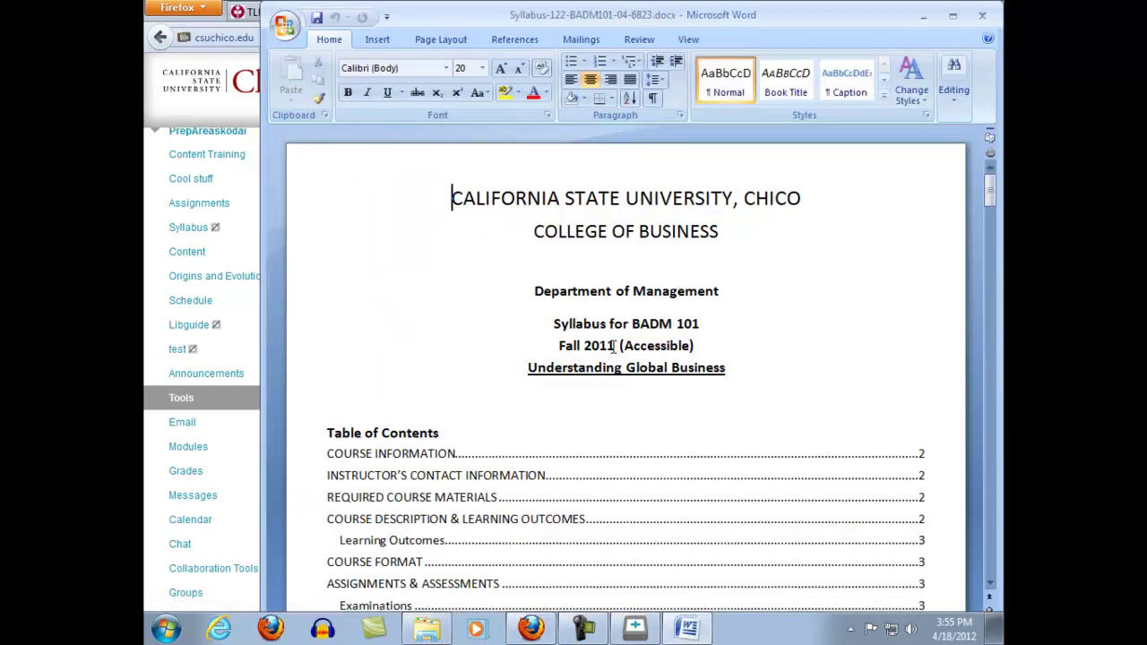
pyautogui.moveTo(613, 346); pyautogui.dragTo(559, 346)
pyautogui.write('Spring 201')
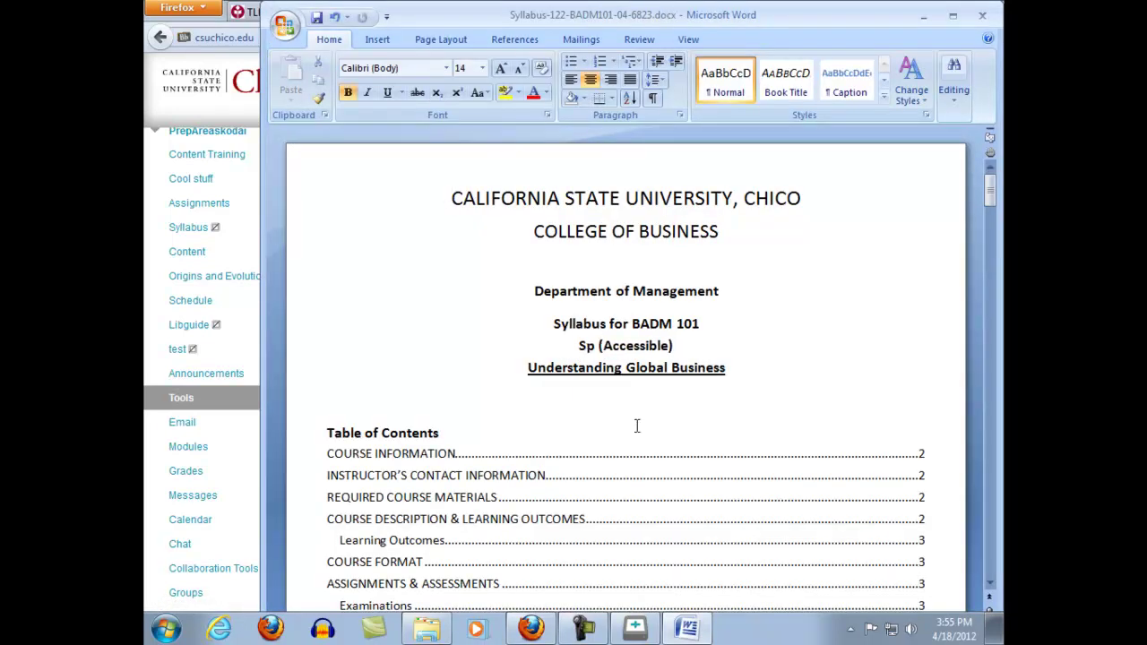
pyautogui.write('2')
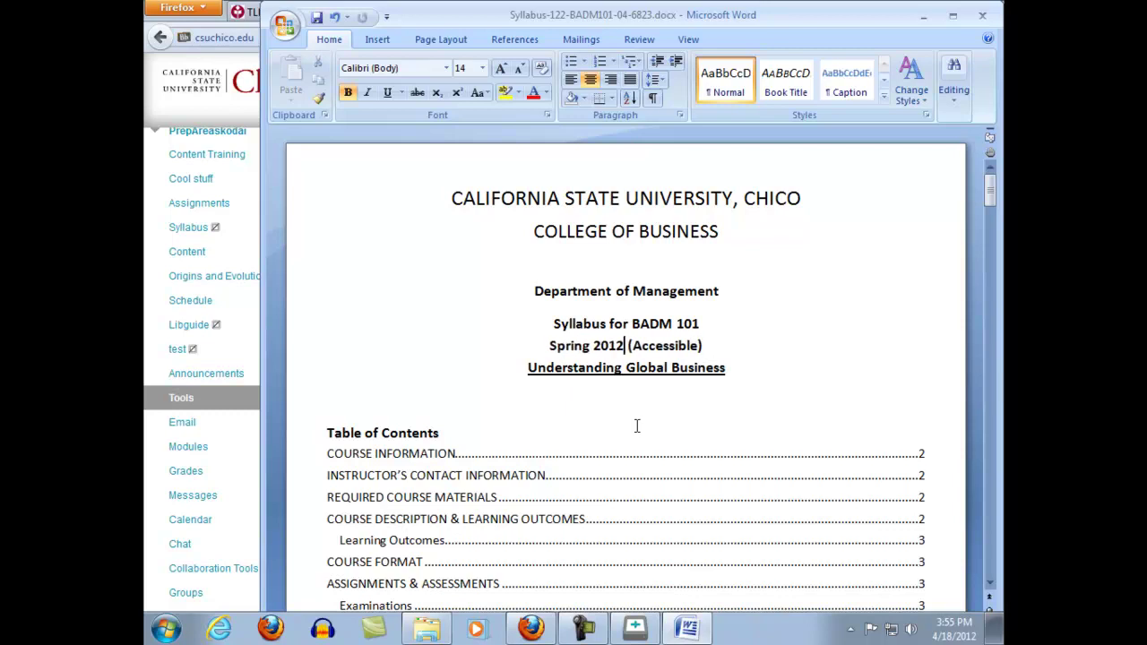
pyautogui.click(316, 16)
pyautogui.click(982, 15)
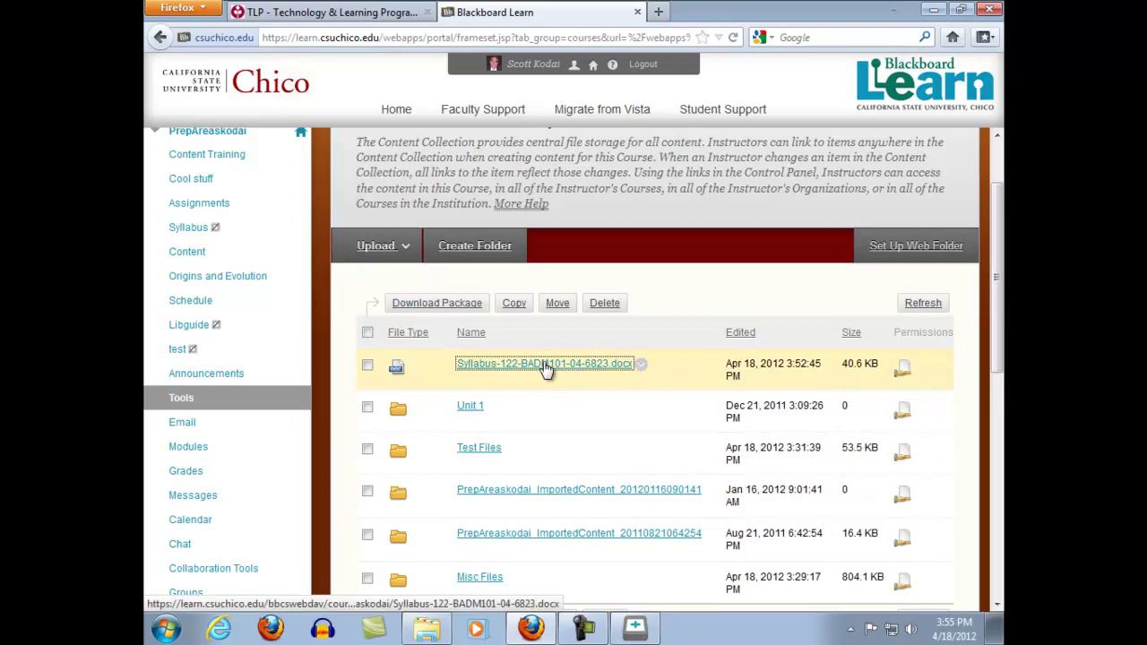
# Open the Content Training Syllabus item in Word to view the Spring 2012 syllabus
pyautogui.scroll(2, 528, 358)
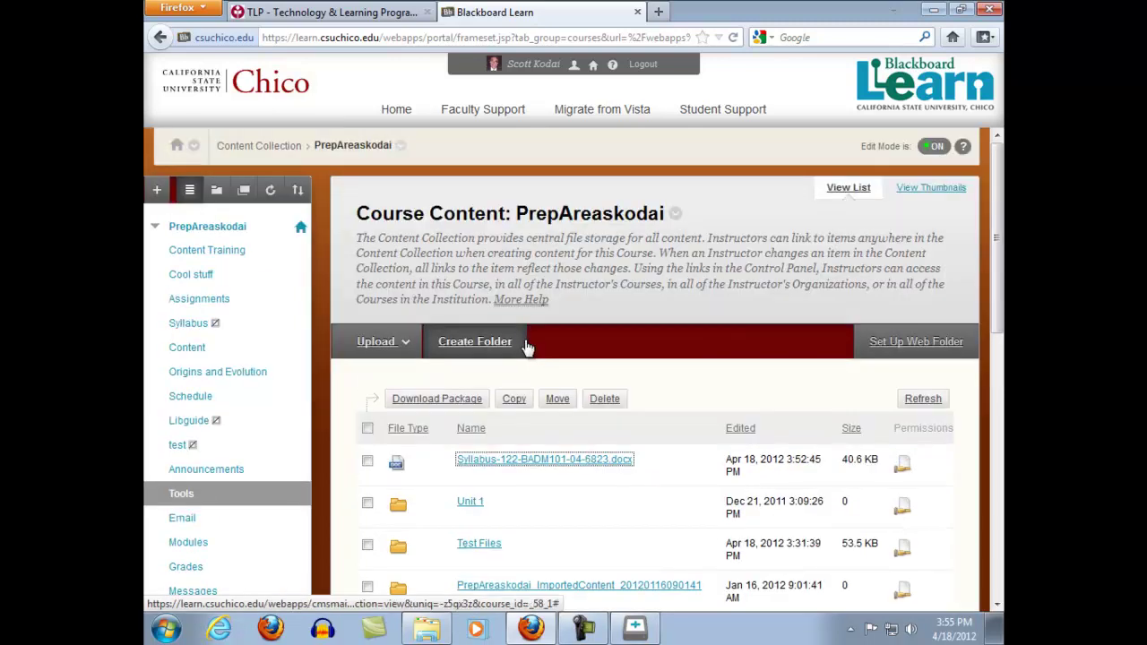
pyautogui.click(226, 250)
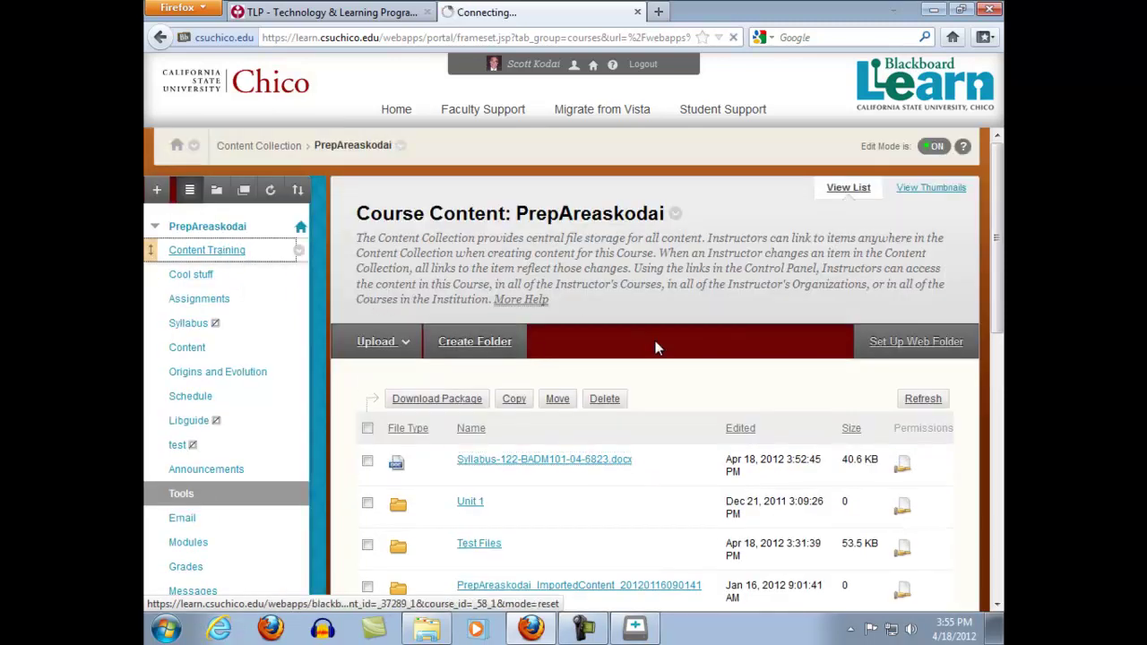
pyautogui.scroll(-2, 578, 464)
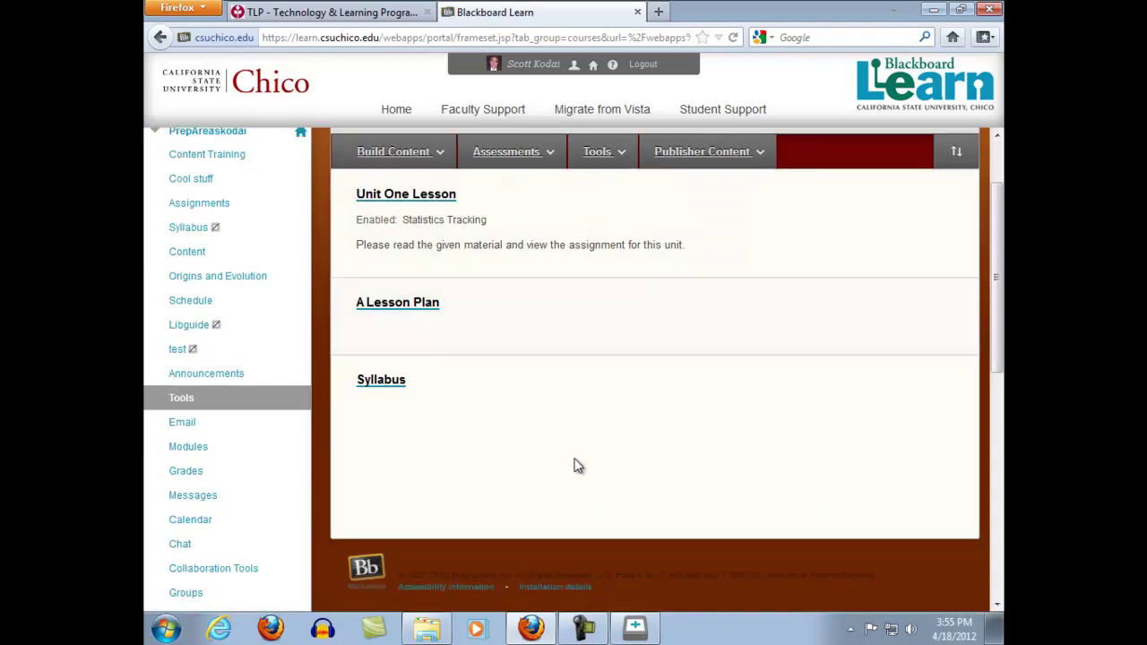
pyautogui.click(374, 383)
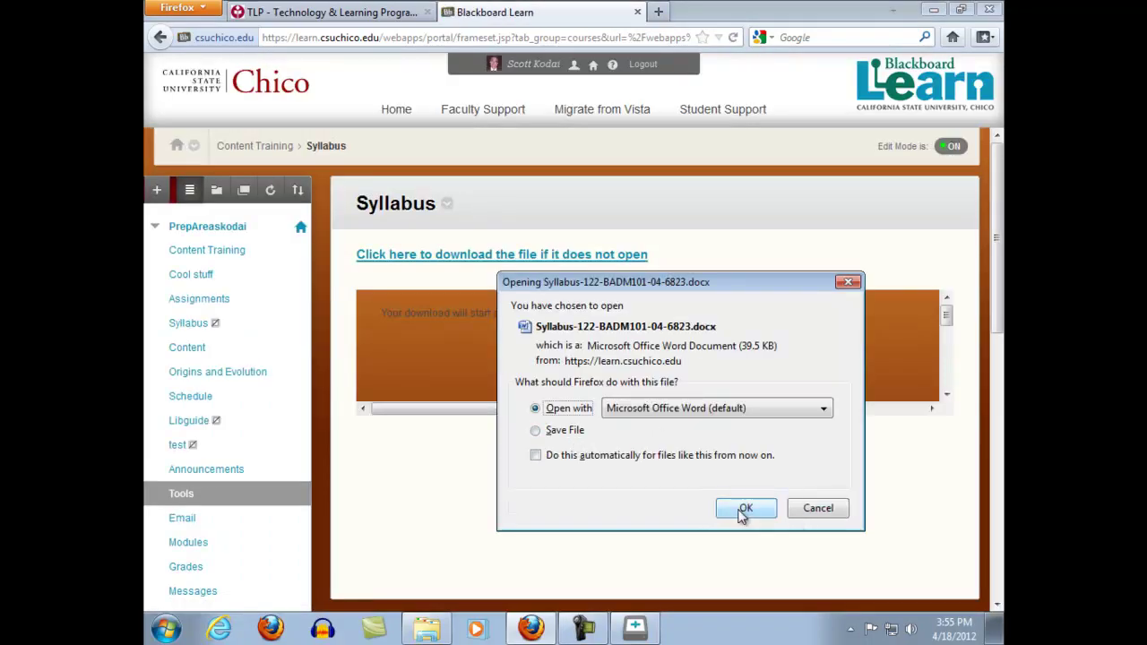
pyautogui.click(743, 508)
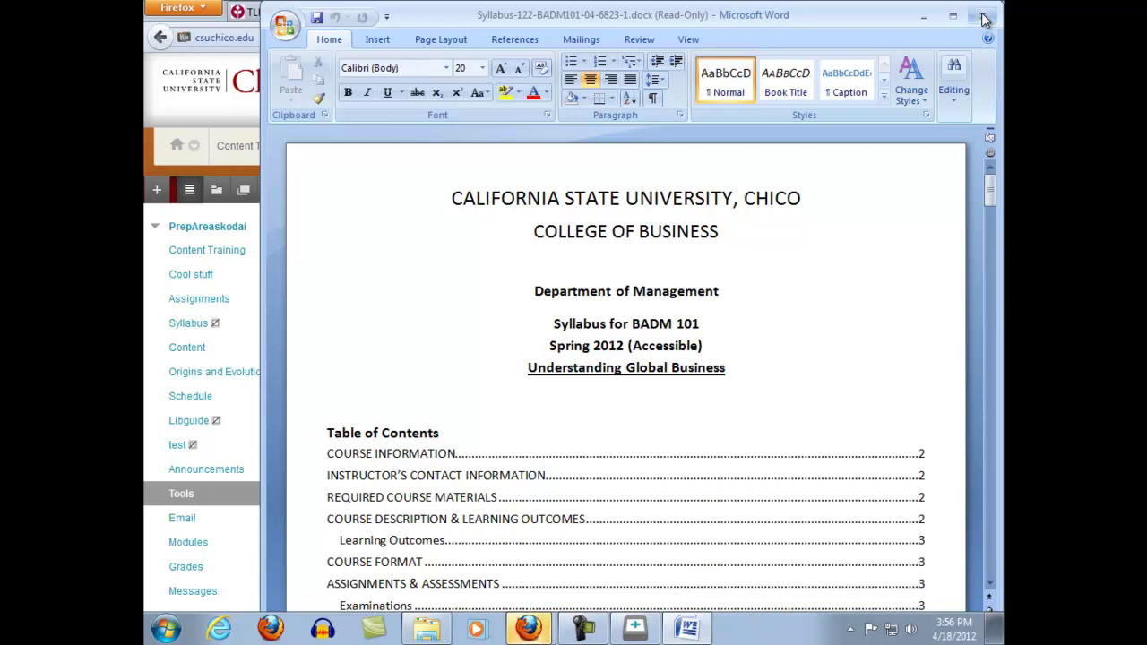
# Close Word and the downloads list, collapse the course menu, and minimize Firefox to the desktop
pyautogui.click(985, 20)
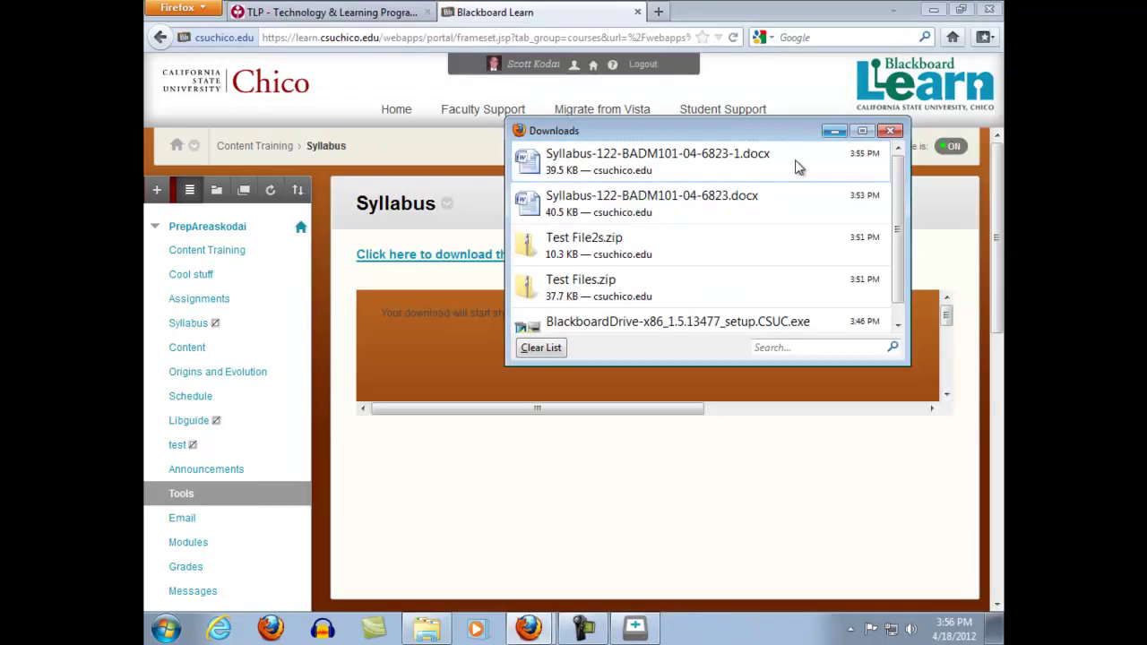
pyautogui.click(896, 133)
pyautogui.click(207, 227)
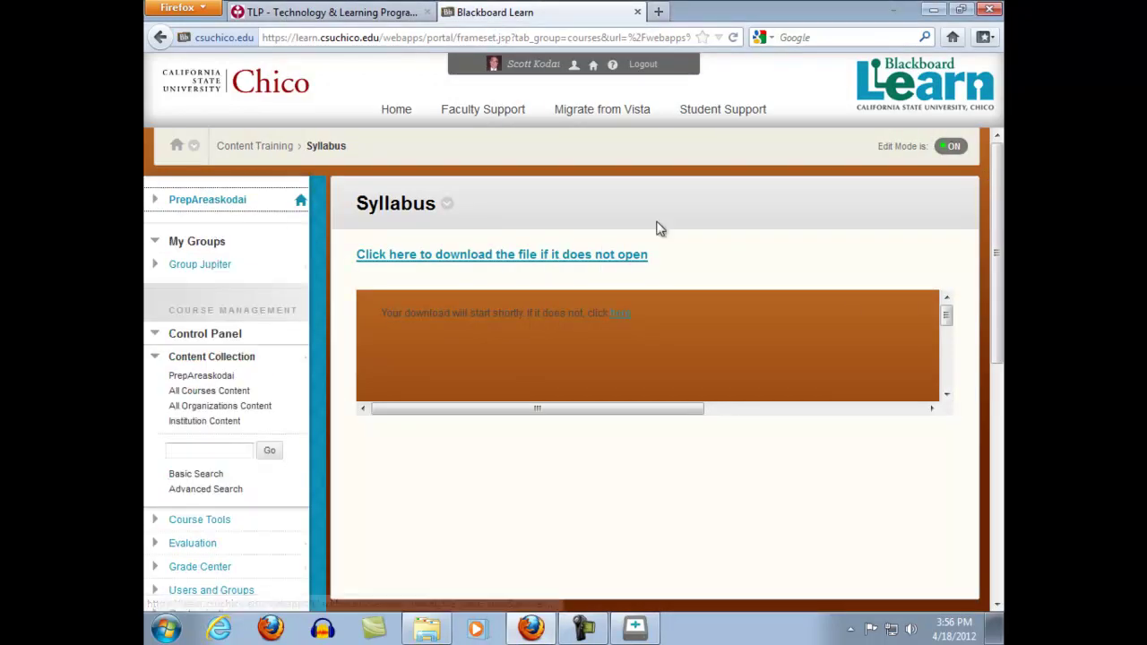
pyautogui.click(933, 10)
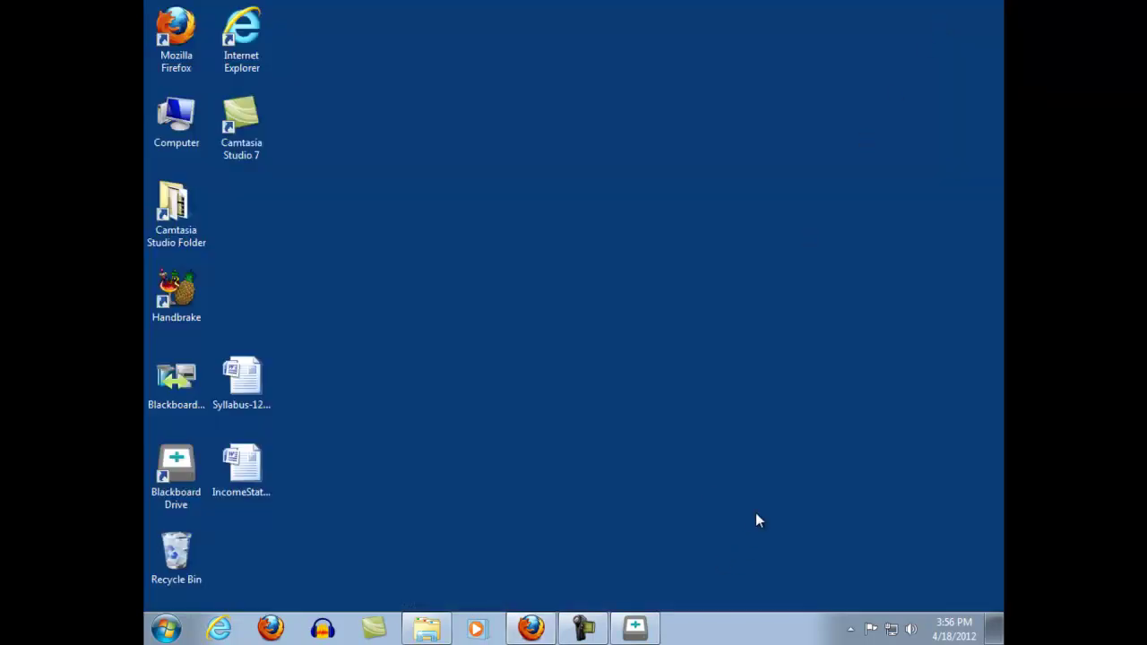
# Open IncomeStatementFormulas.docx from the desktop and start saving it as a Word Document
pyautogui.doubleClick(241, 464)
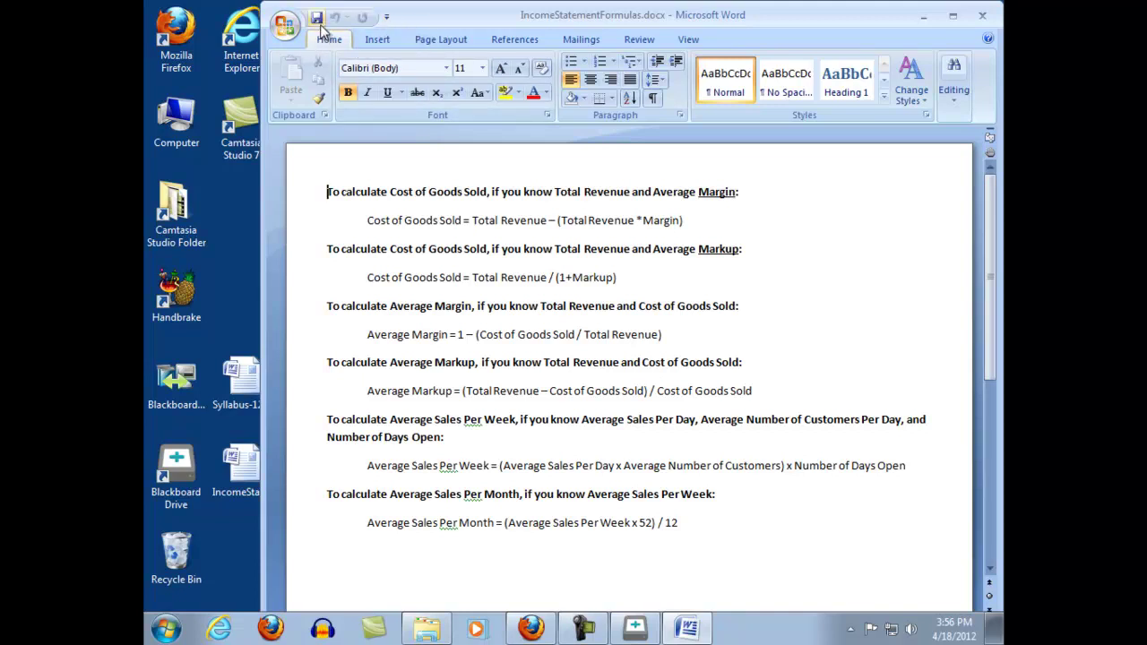
pyautogui.click(284, 26)
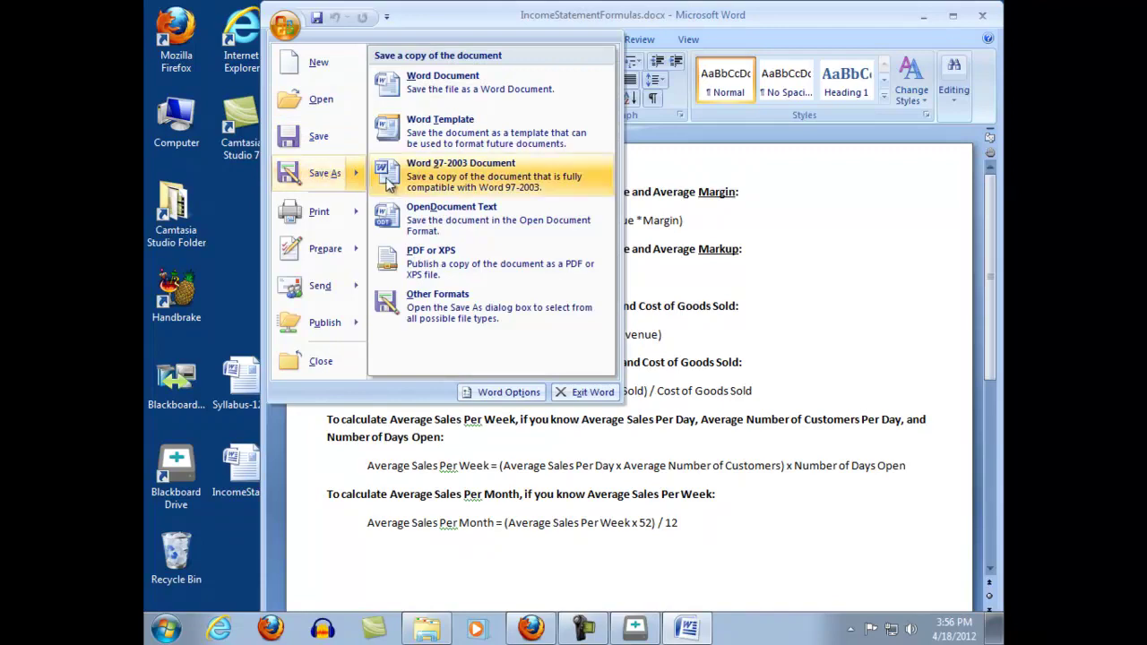
pyautogui.click(456, 84)
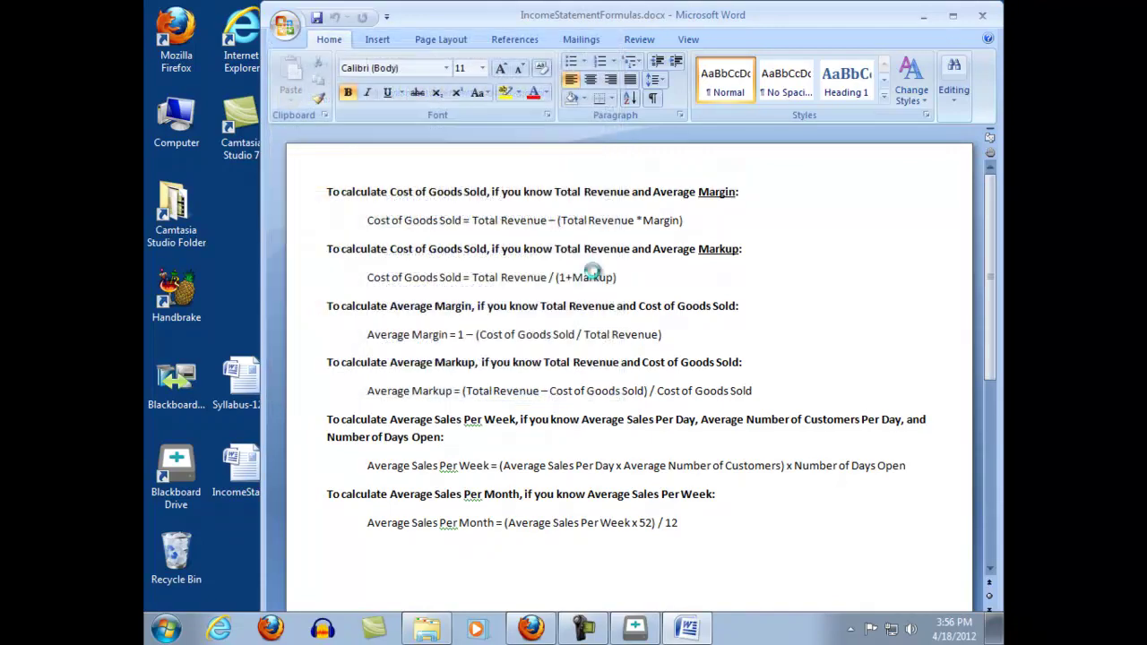
# Save IncomeStatementFormulas.docx into a new Documents folder inside PrepAreaskodai on the MyCourses drive
pyautogui.moveTo(546, 229); pyautogui.dragTo(546, 258)
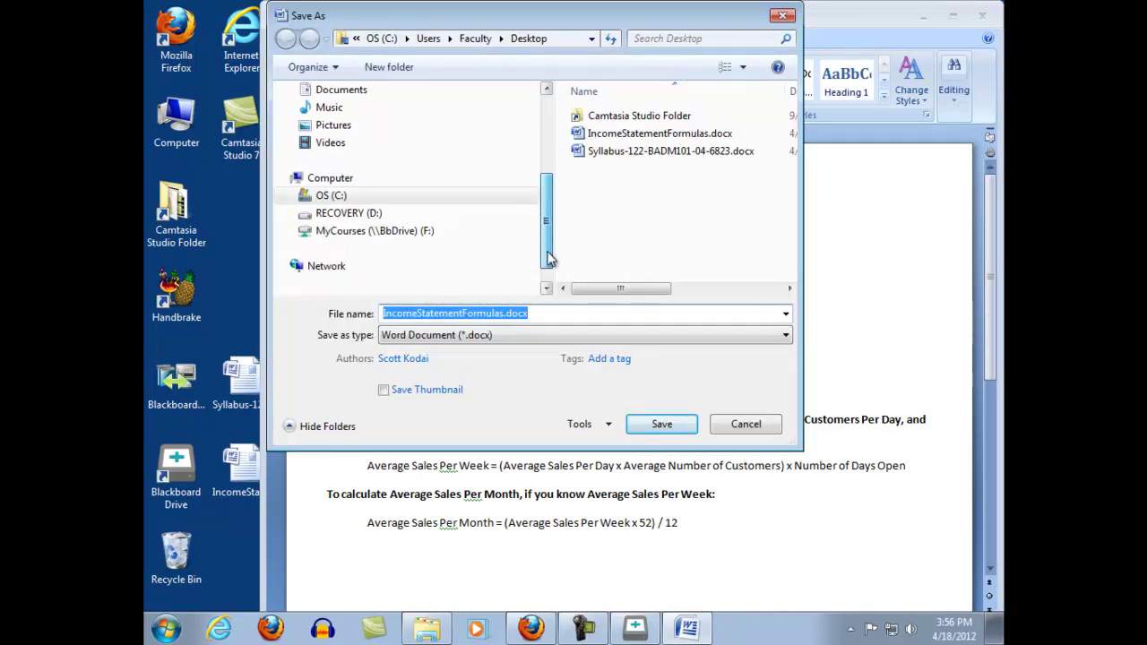
pyautogui.click(403, 232)
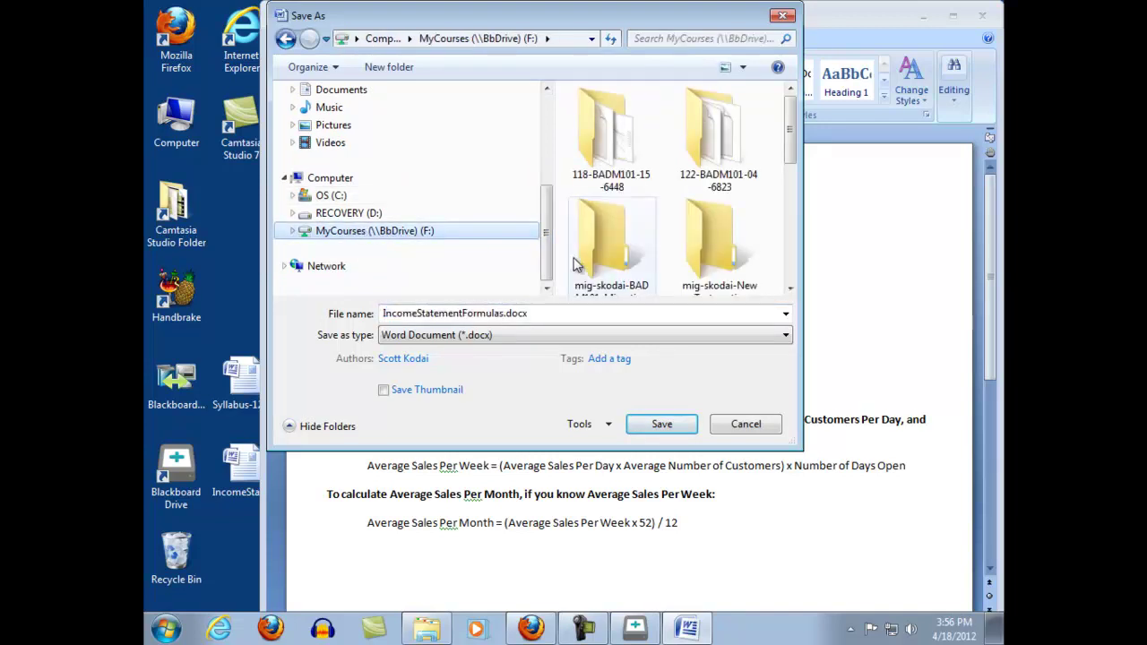
pyautogui.moveTo(794, 151); pyautogui.dragTo(779, 284)
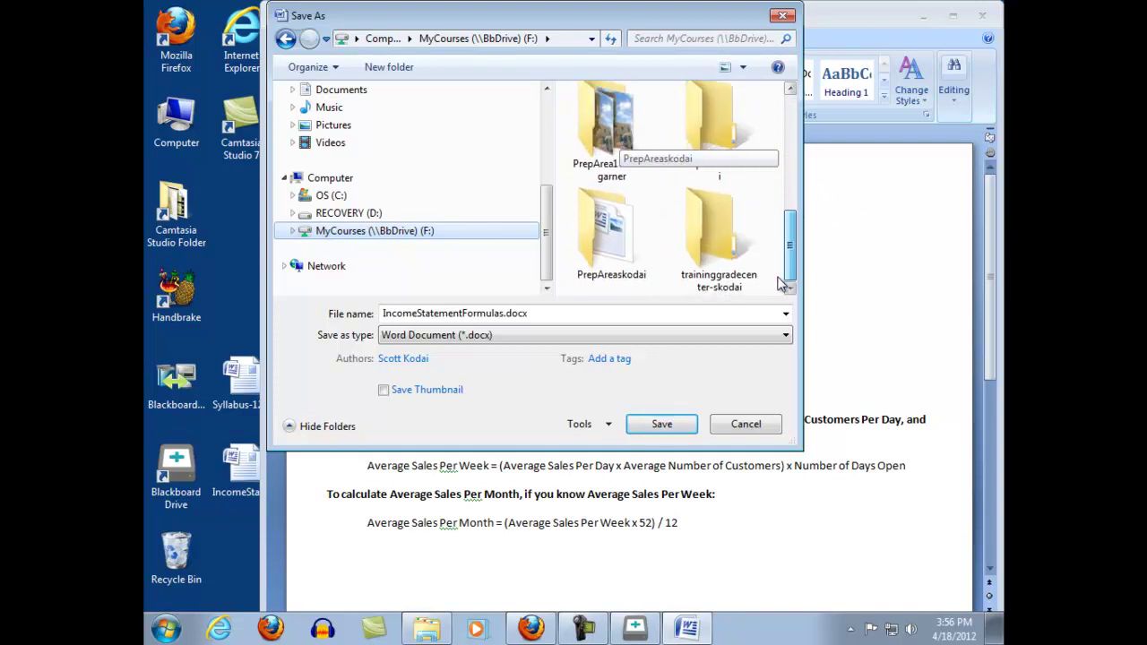
pyautogui.doubleClick(609, 231)
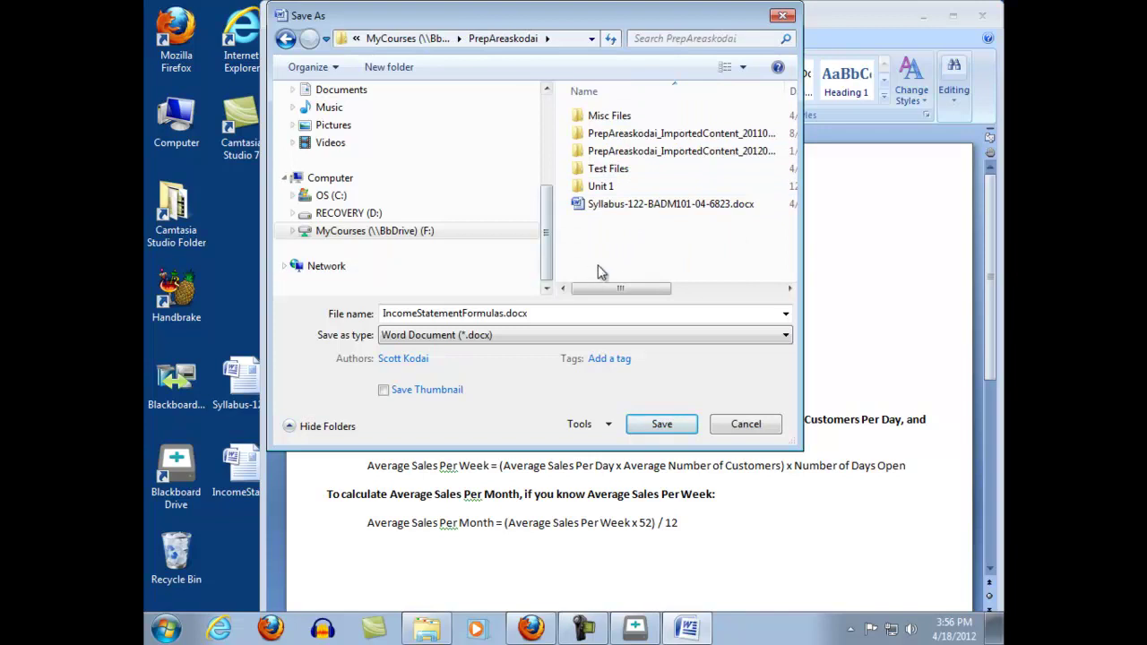
pyautogui.click(389, 67)
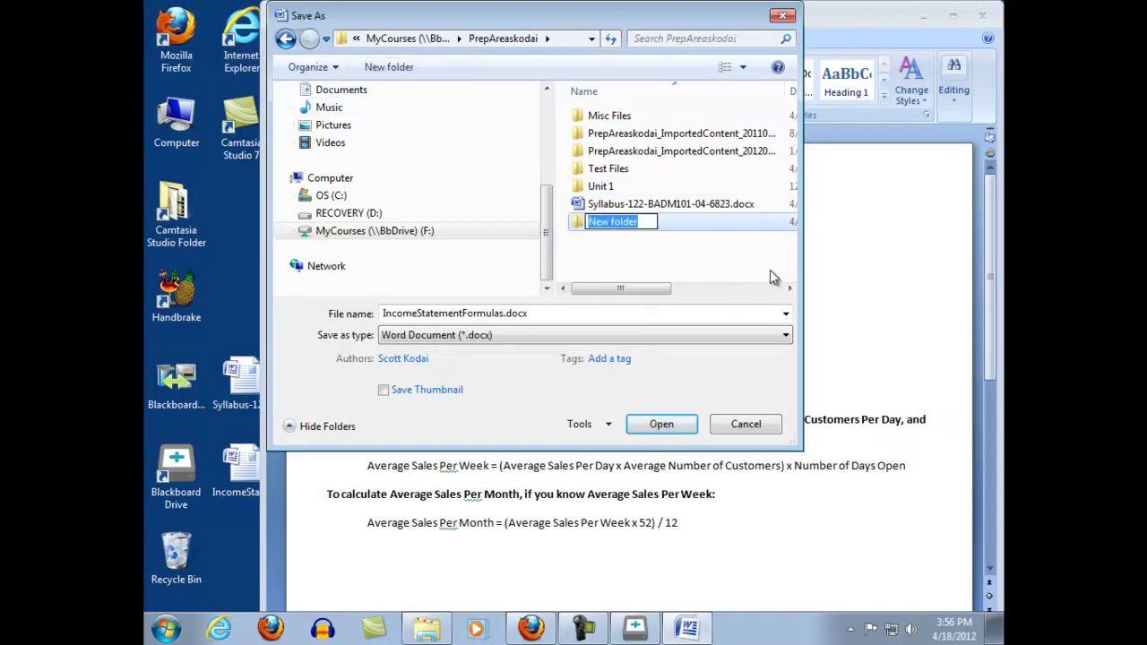
pyautogui.write('Documents')
pyautogui.press('Return')
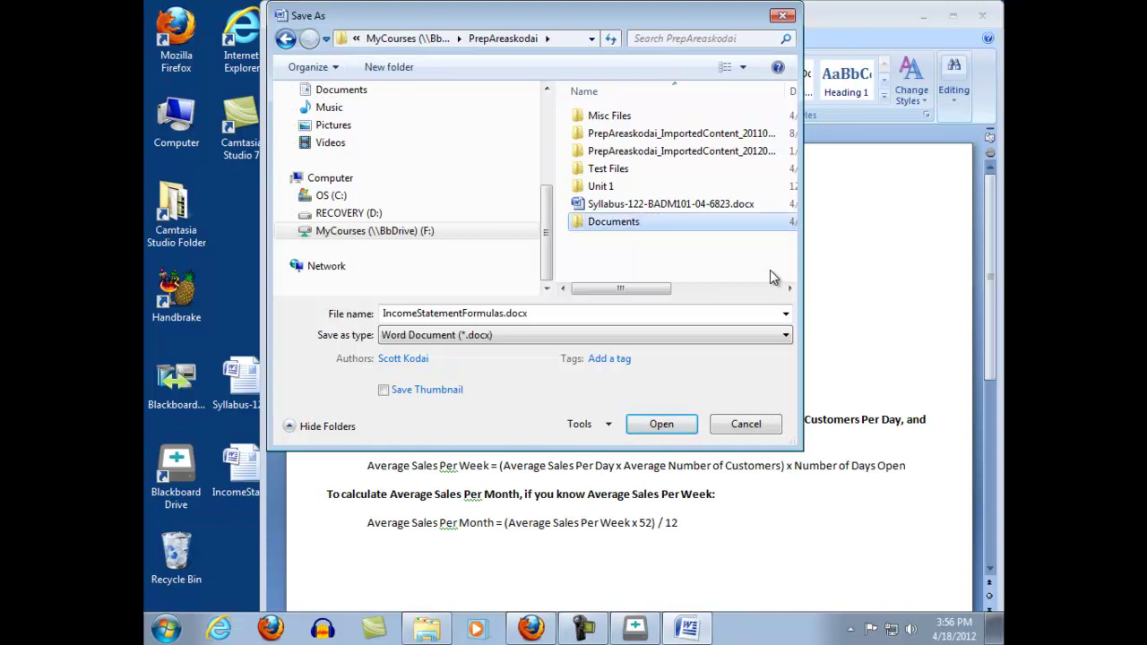
pyautogui.doubleClick(595, 222)
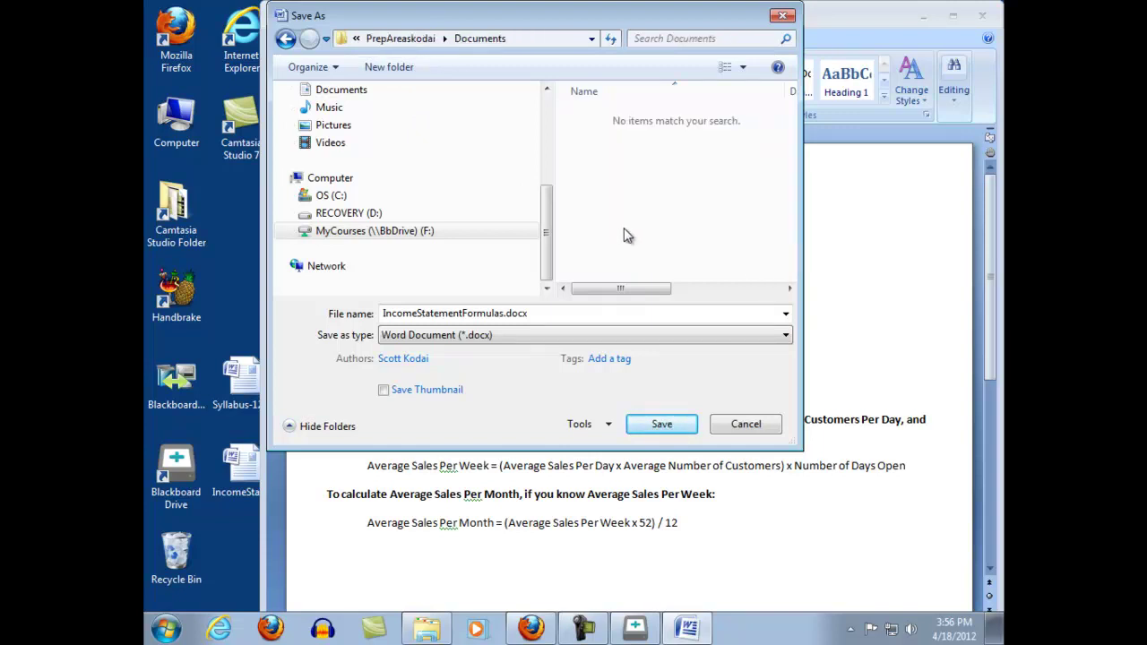
pyautogui.click(662, 424)
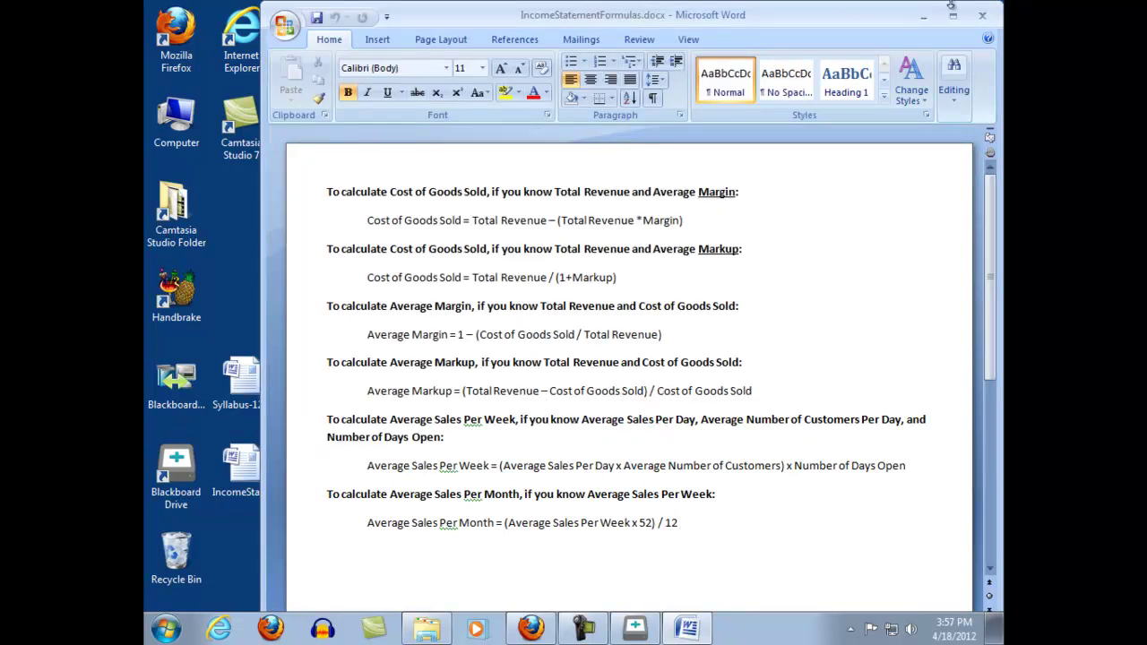
# Close Word and return to the Content Training area of the Blackboard course
pyautogui.click(982, 20)
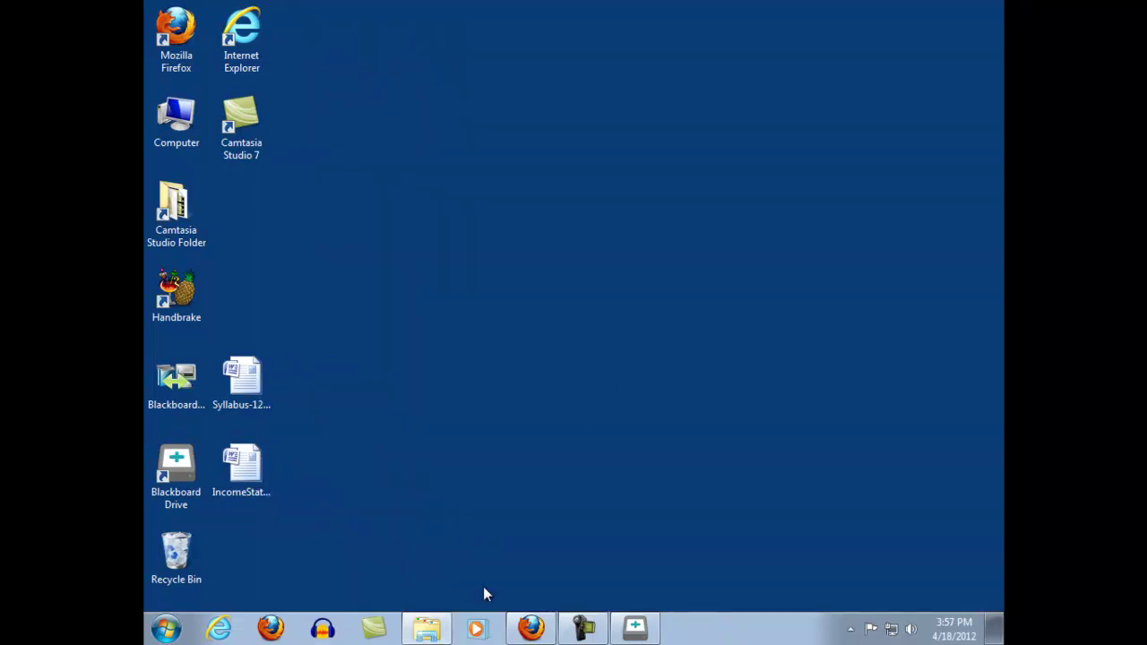
pyautogui.click(531, 627)
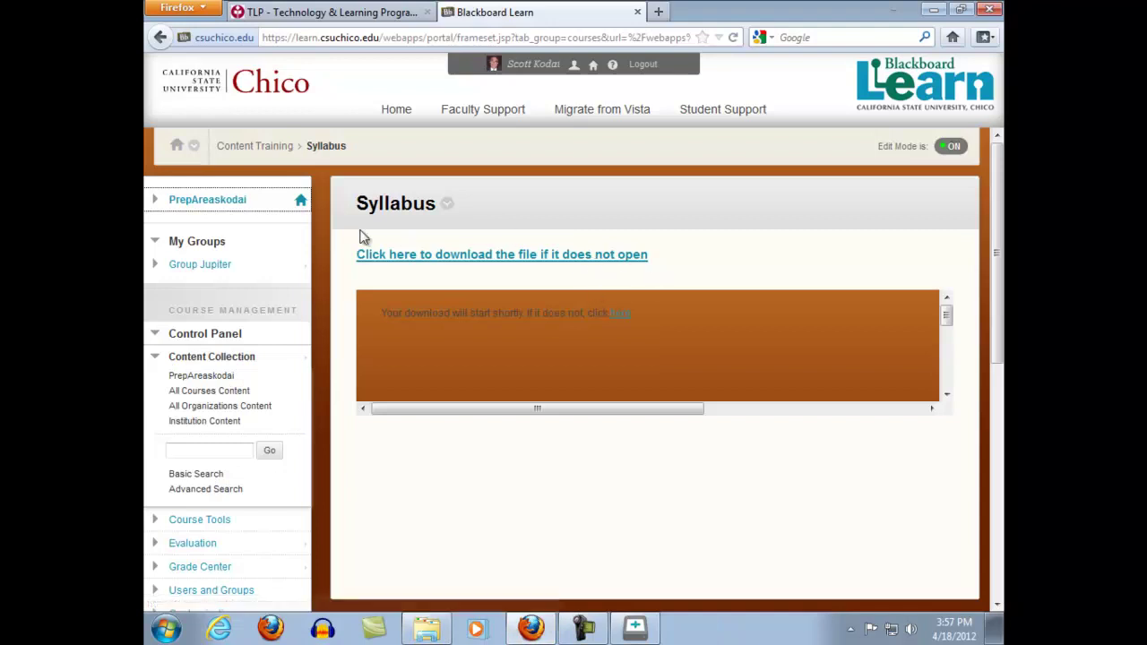
pyautogui.click(220, 198)
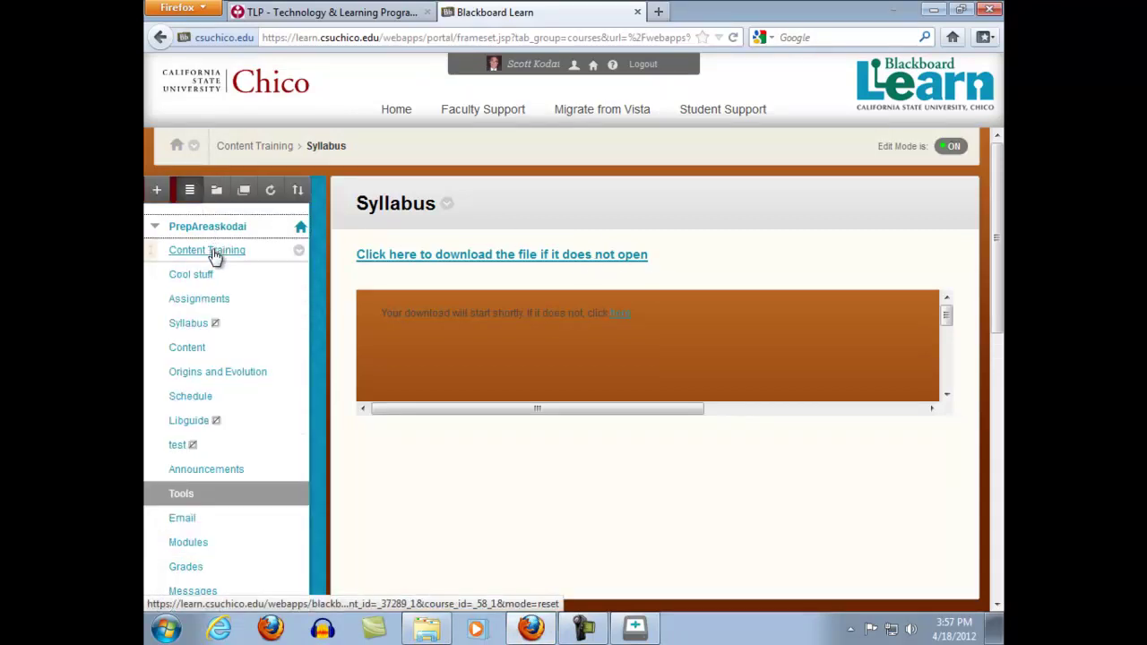
pyautogui.click(211, 251)
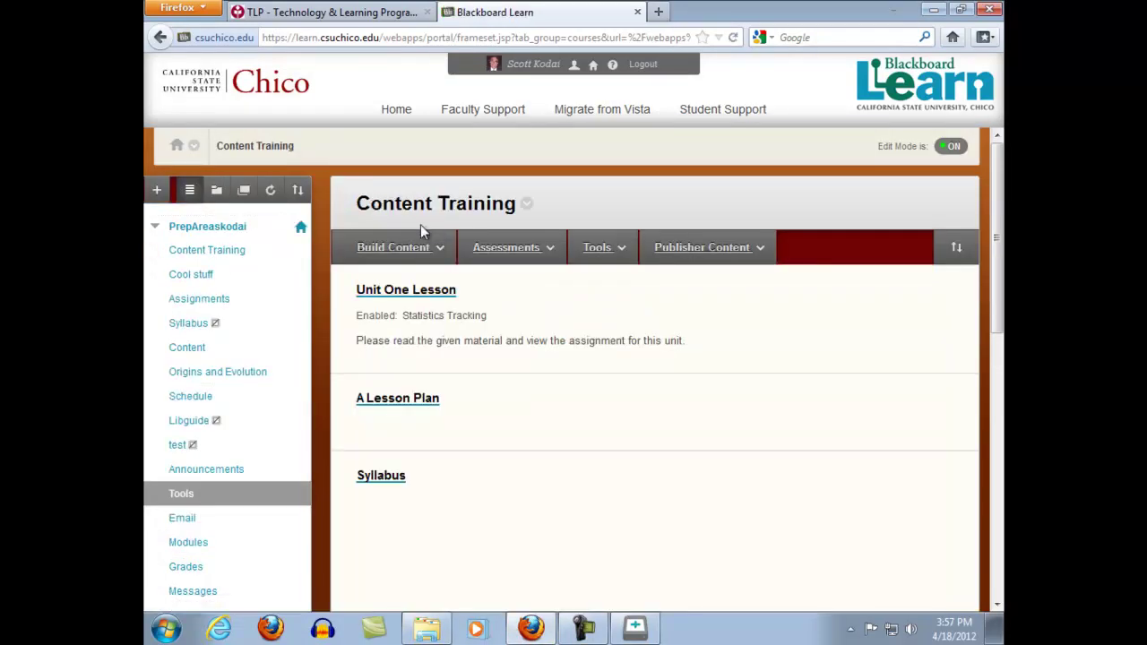
# Create a File item attaching IncomeStatementFormulas.docx from the Content Collection's Documents folder
pyautogui.click(400, 248)
pyautogui.click(358, 329)
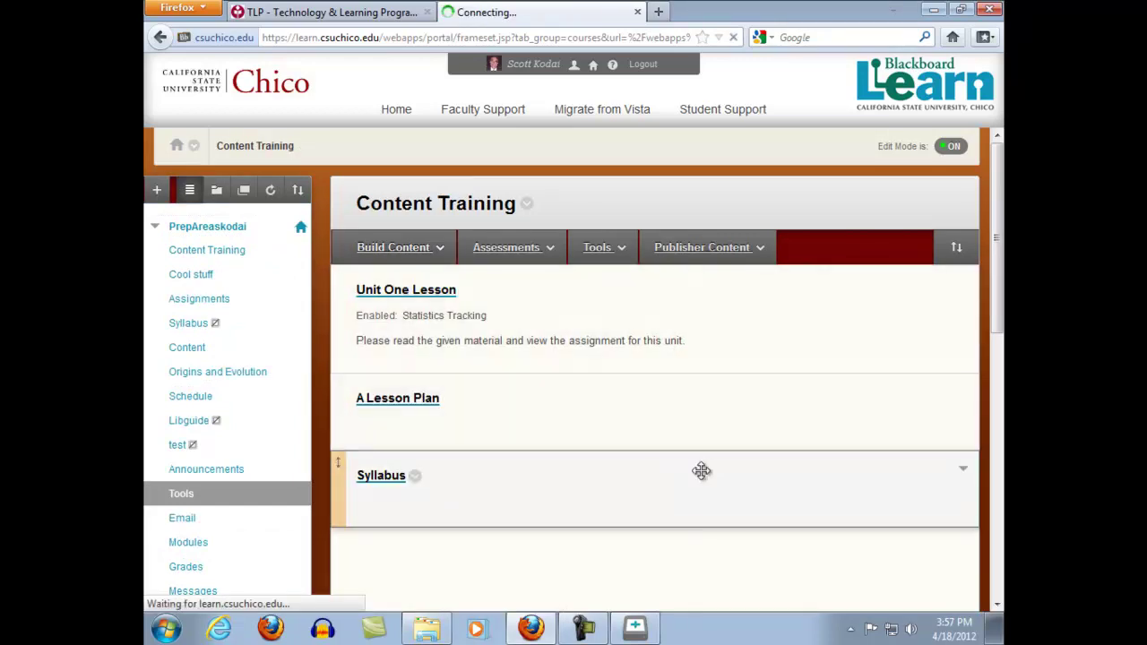
pyautogui.scroll(-3, 692, 472)
pyautogui.scroll(2, 648, 312)
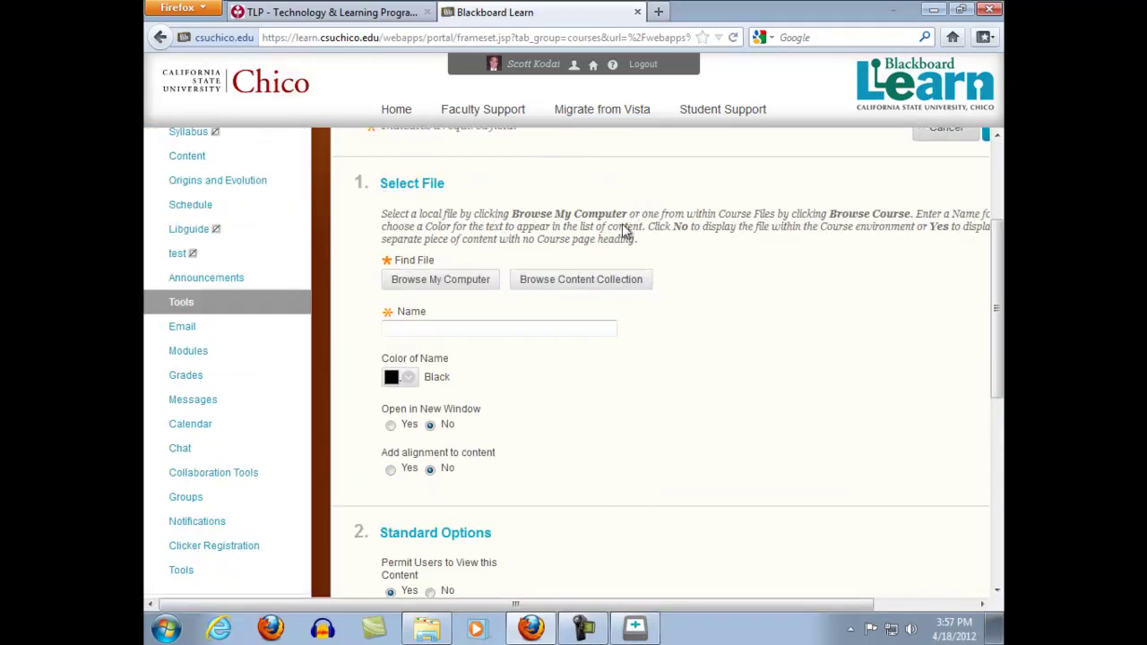
pyautogui.click(616, 280)
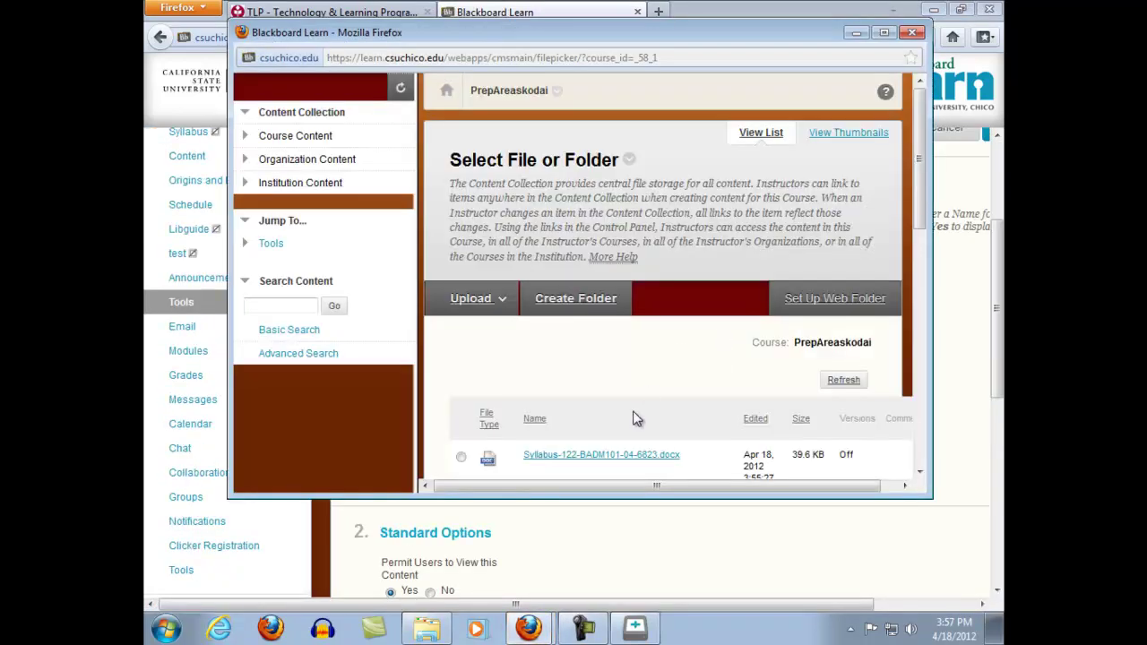
pyautogui.scroll(-3, 635, 418)
pyautogui.scroll(-2, 614, 354)
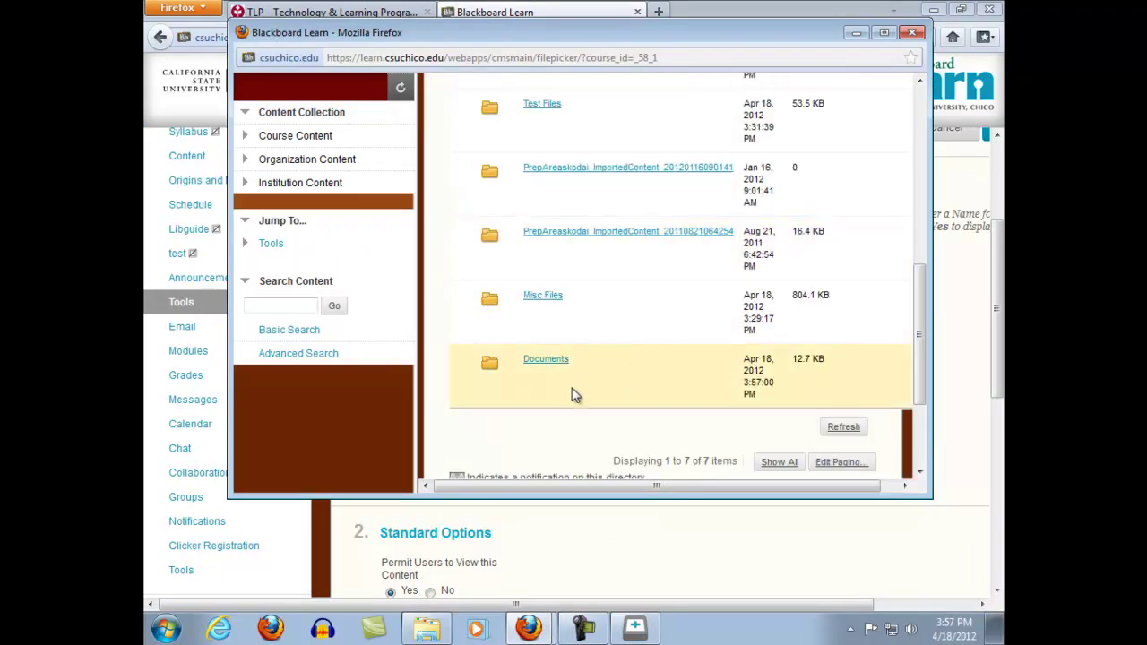
pyautogui.click(547, 363)
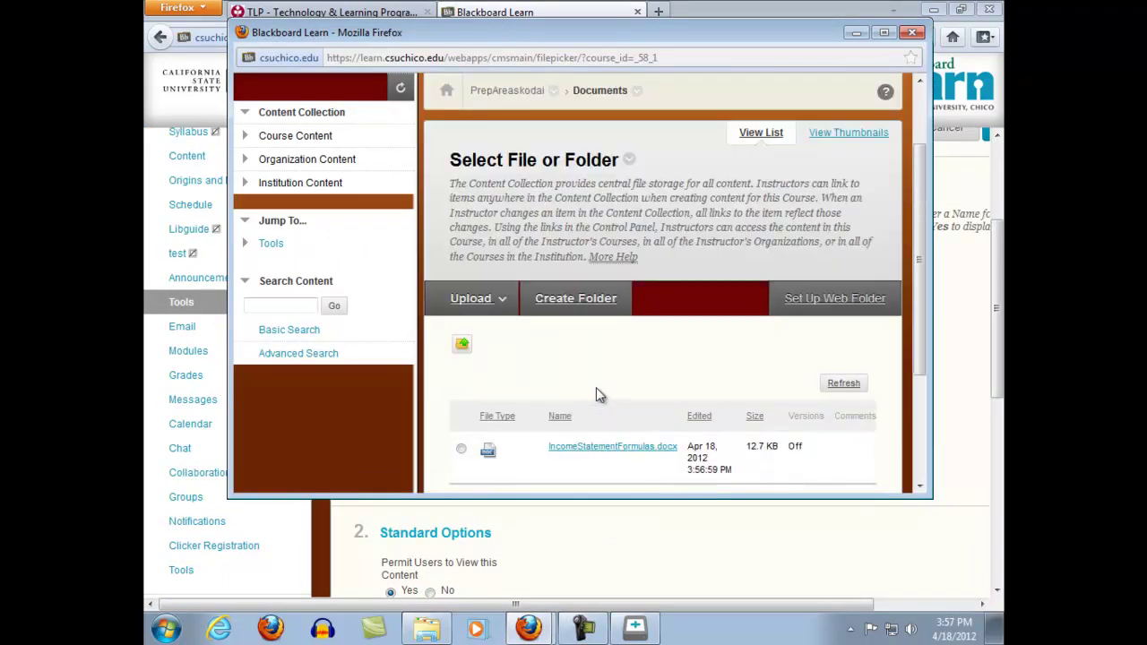
pyautogui.scroll(-2, 596, 387)
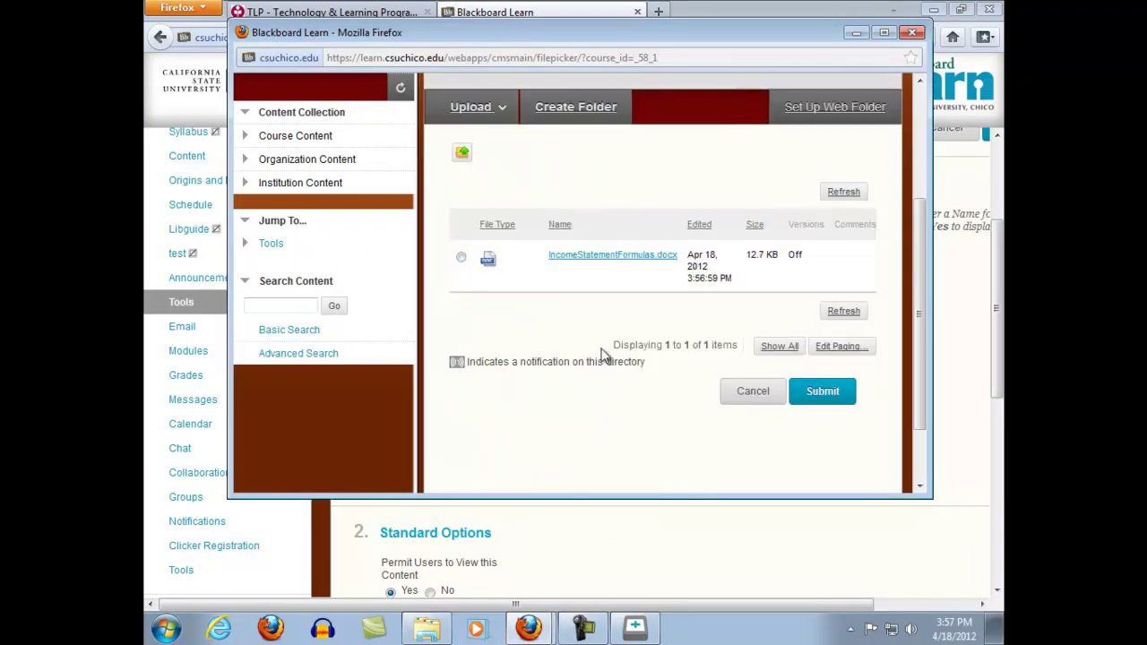
pyautogui.click(462, 259)
pyautogui.click(822, 392)
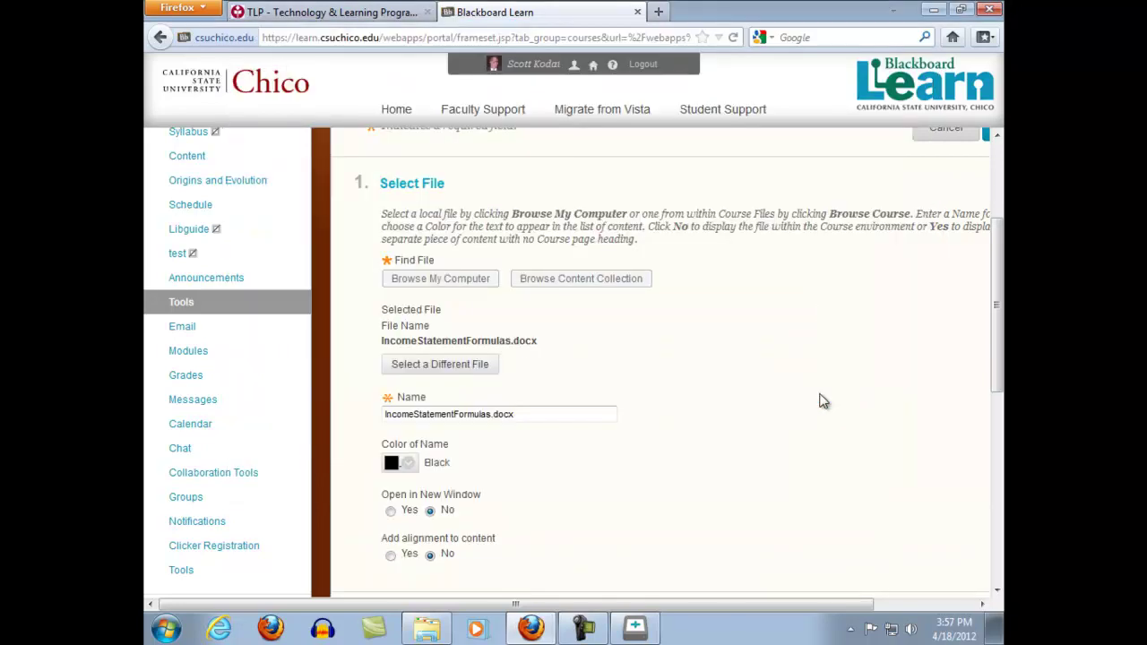
# Shorten the item name to Income and submit it
pyautogui.scroll(-3, 650, 418)
pyautogui.moveTo(528, 224); pyautogui.dragTo(421, 222)
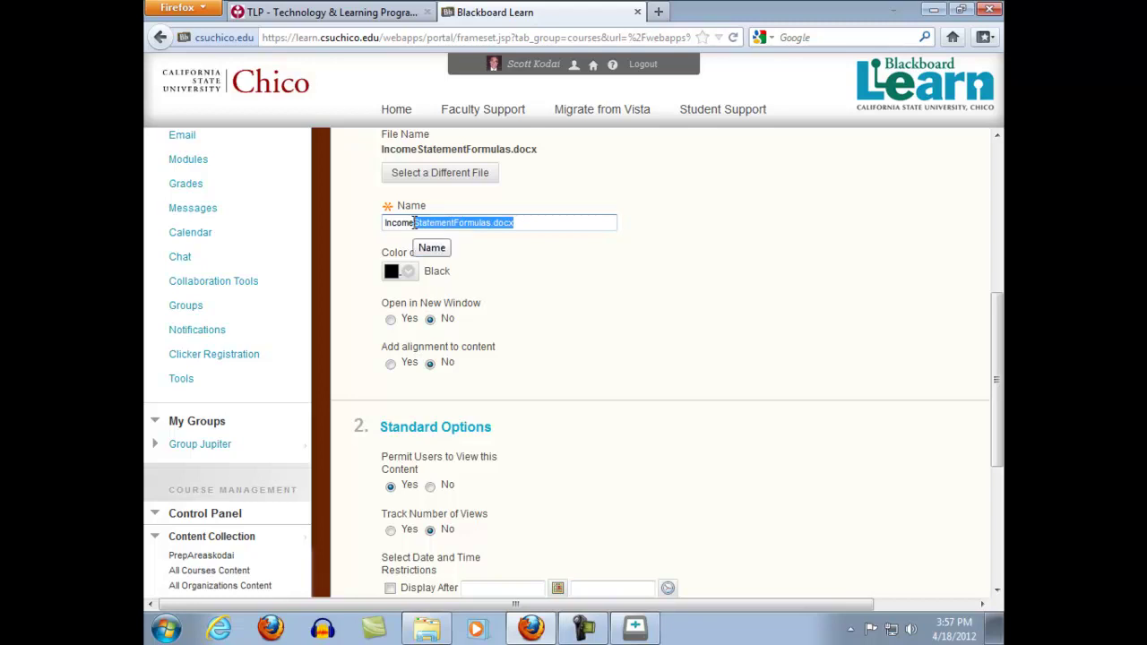
pyautogui.press('BackSpace')
pyautogui.scroll(-5, 704, 384)
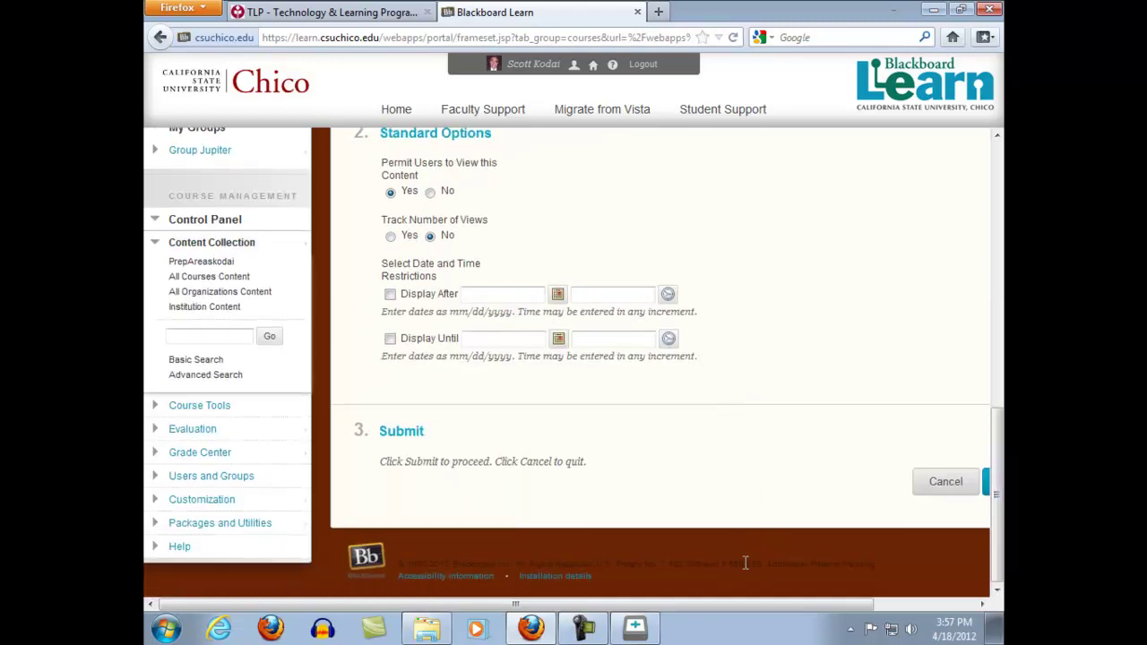
pyautogui.moveTo(747, 605); pyautogui.dragTo(799, 608)
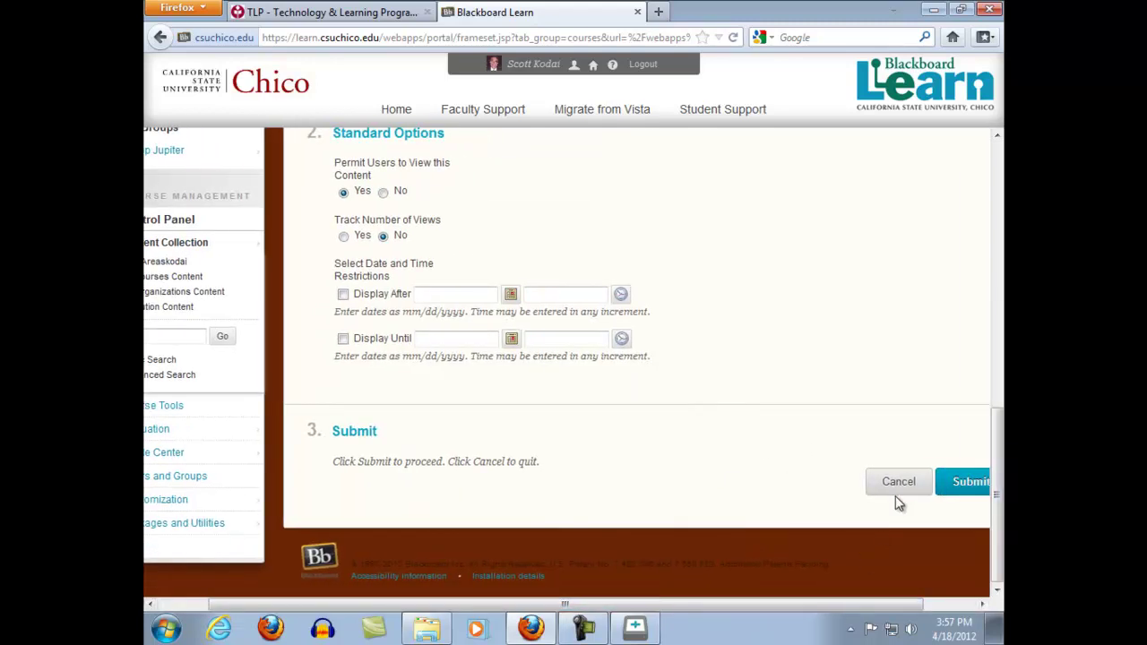
pyautogui.click(965, 480)
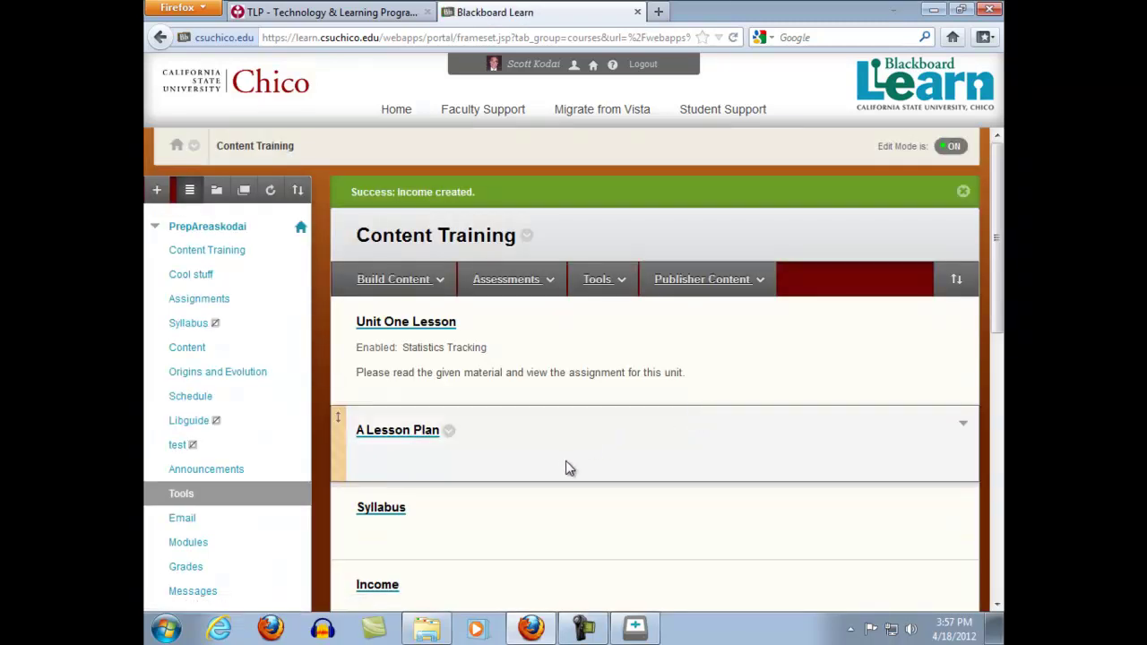
pyautogui.scroll(-4, 568, 466)
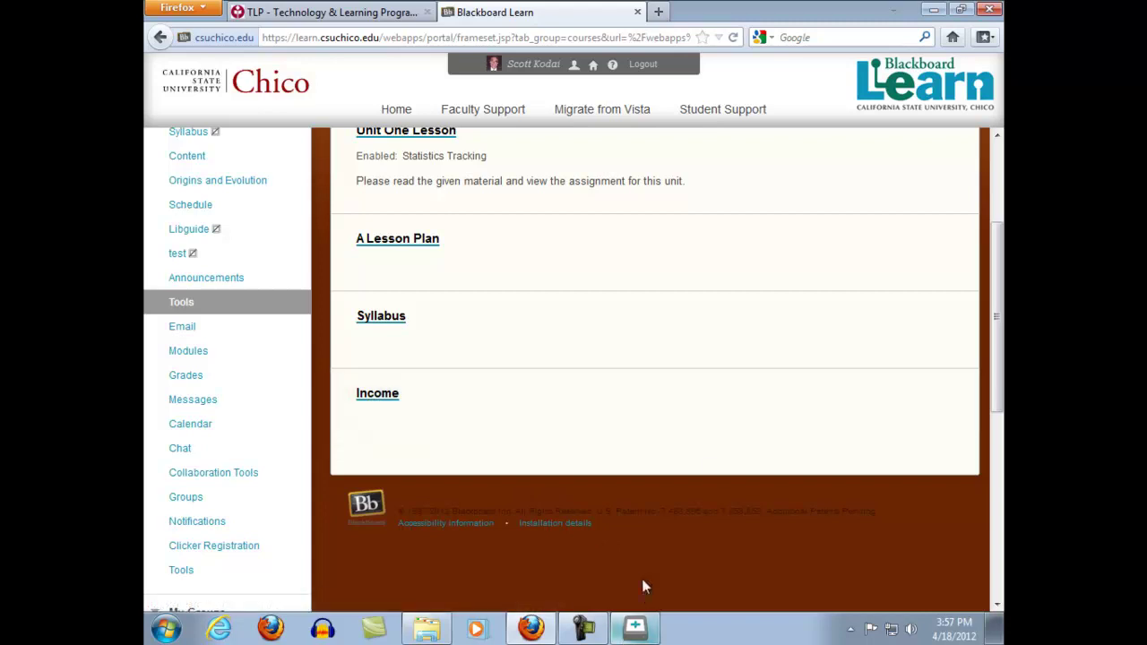
# Open IncomeStatementFormulas.docx from the Documents folder window to check it, then close it
pyautogui.click(933, 11)
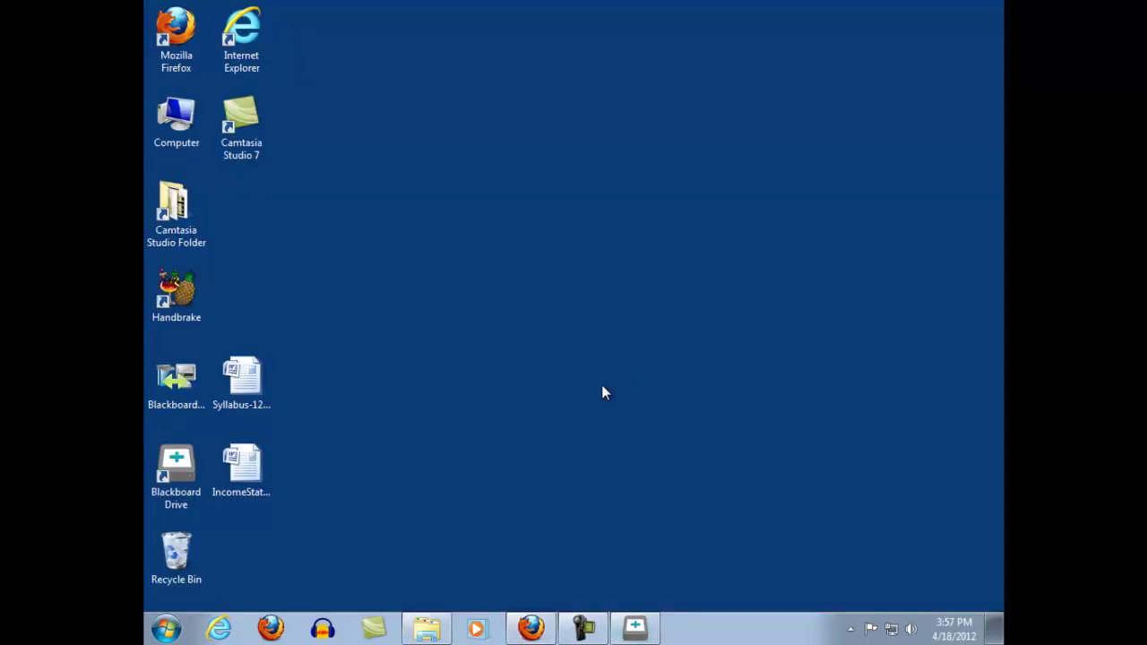
pyautogui.click(426, 628)
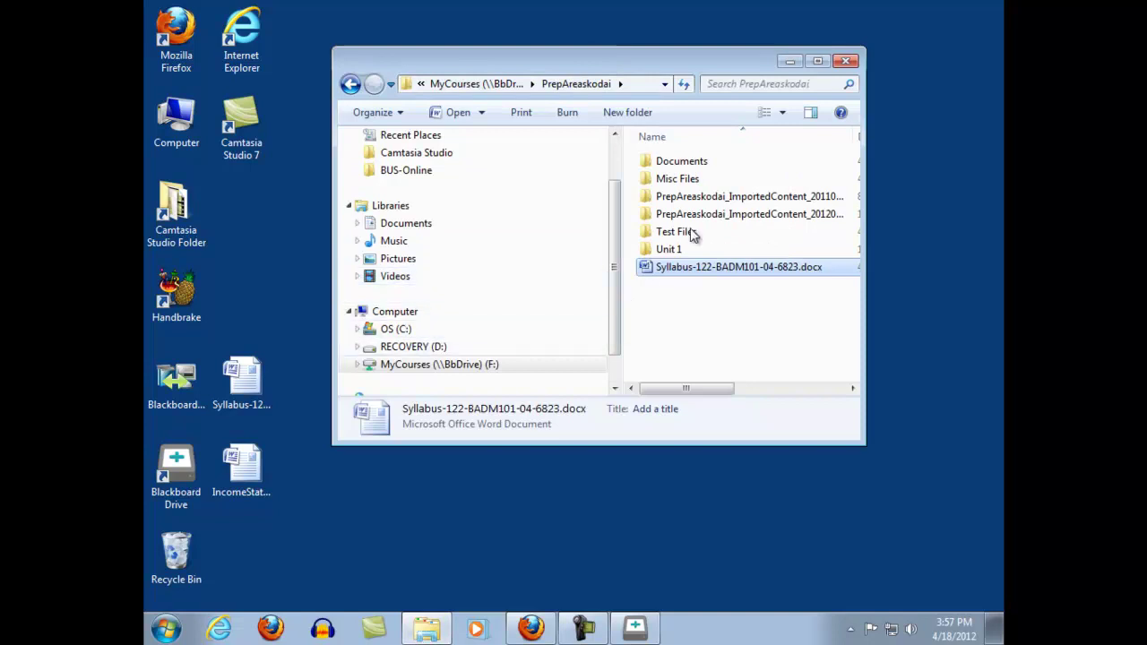
pyautogui.doubleClick(689, 163)
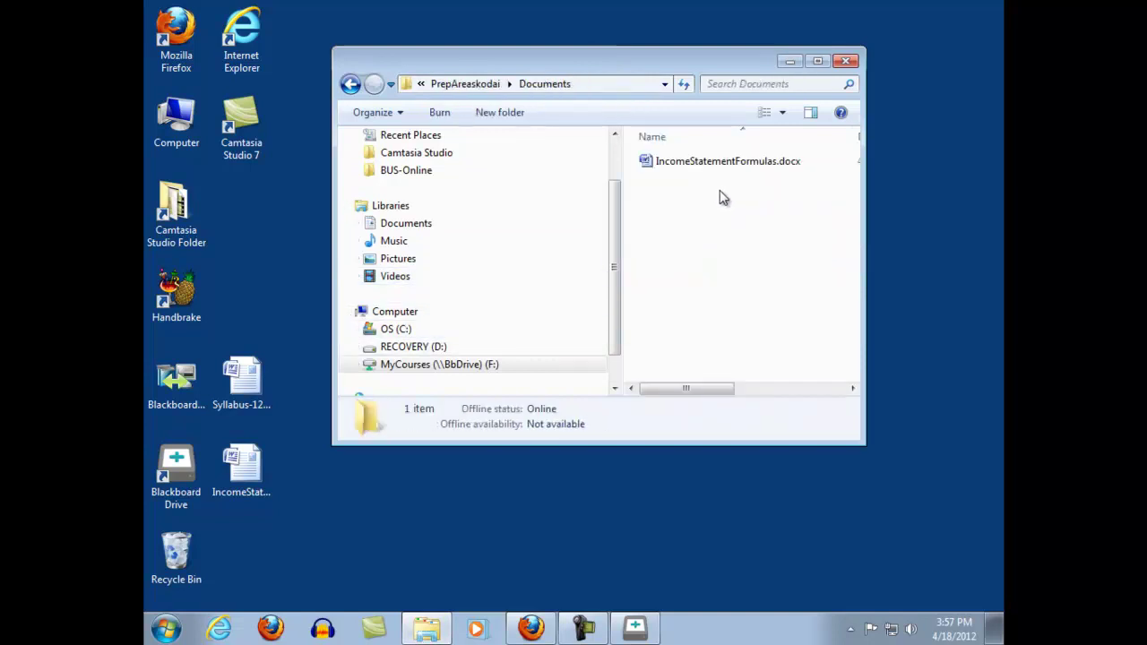
pyautogui.click(714, 163)
pyautogui.doubleClick(716, 164)
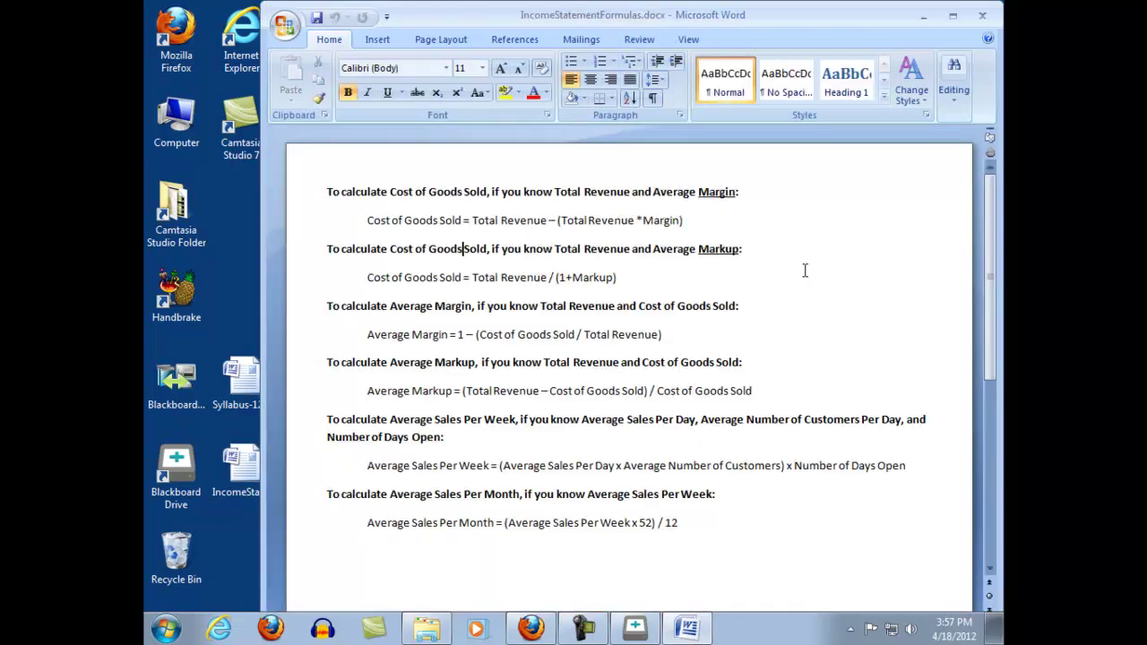
pyautogui.click(982, 15)
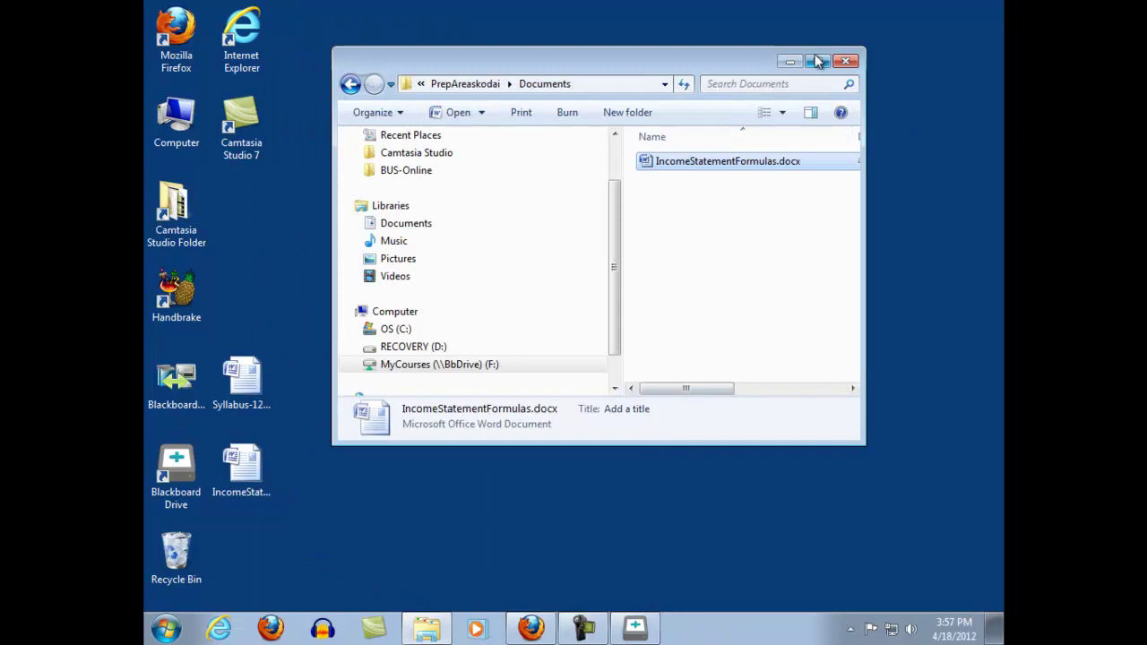
pyautogui.click(846, 62)
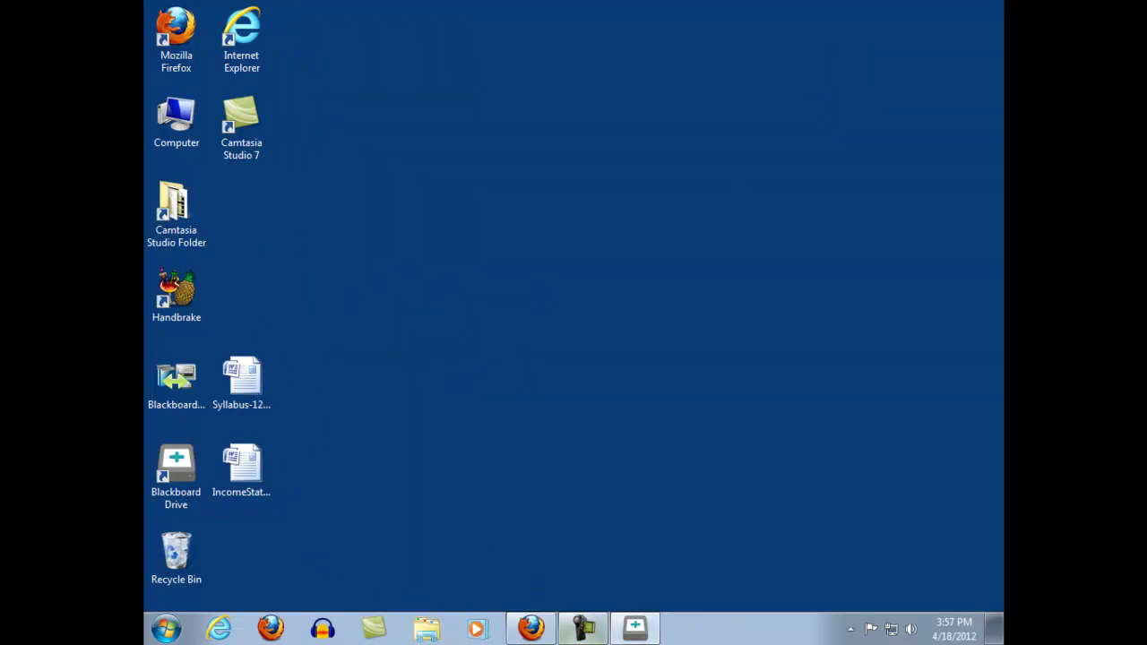
# Browse to MyCourses (F:) > PrepAreaskodai > Documents in a file browser
pyautogui.click(428, 629)
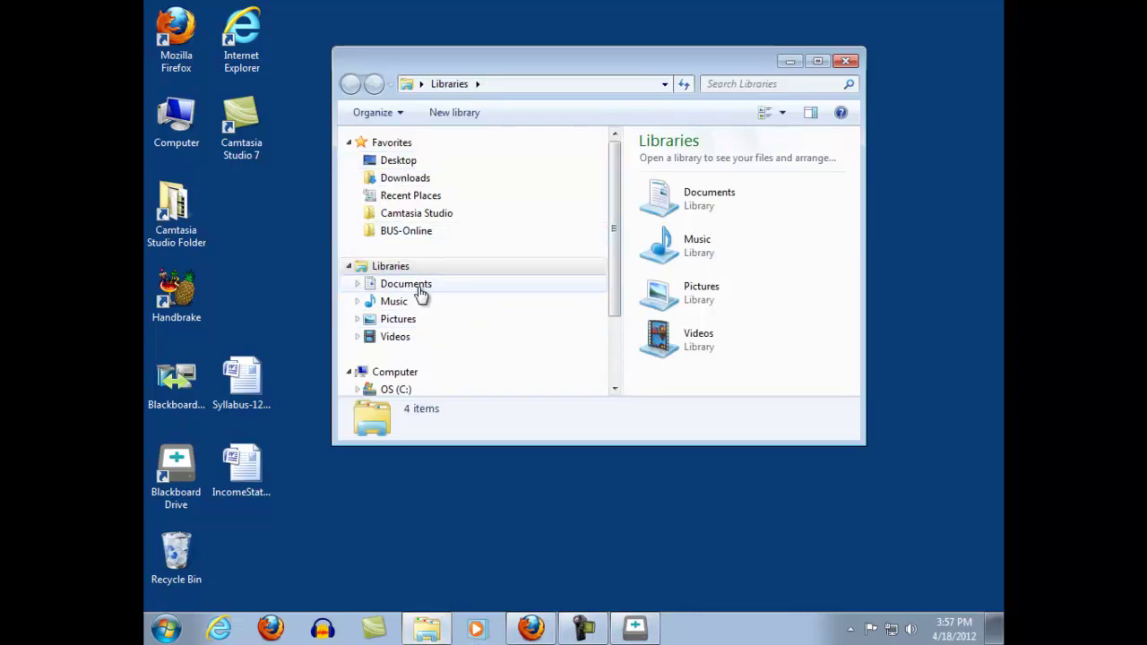
pyautogui.moveTo(617, 263); pyautogui.dragTo(613, 296)
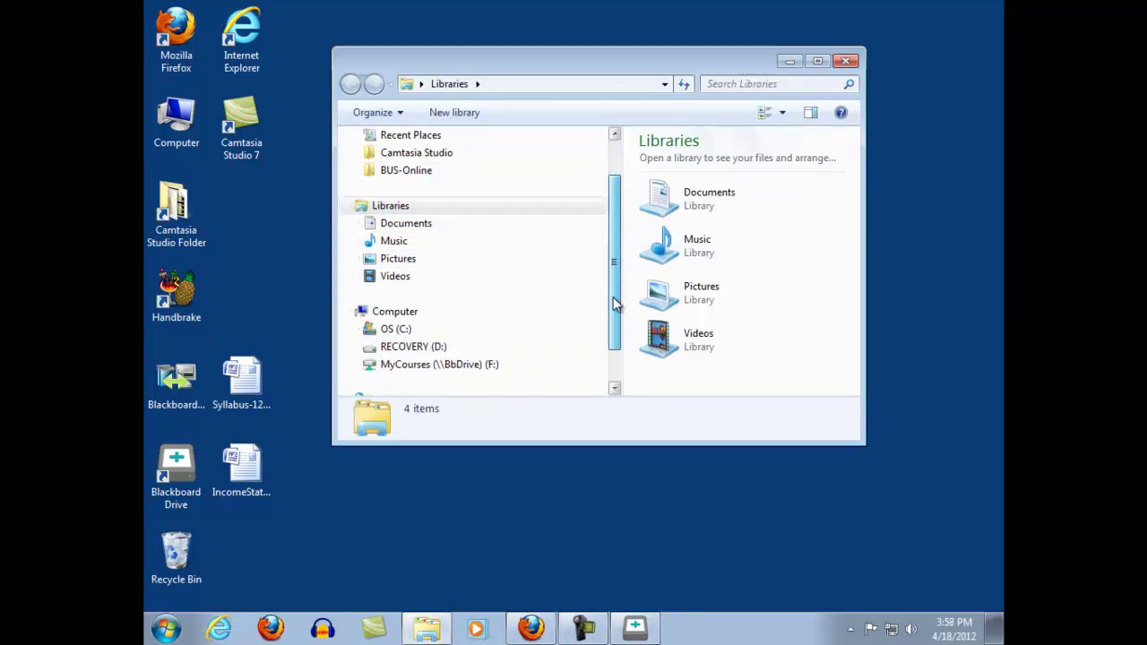
pyautogui.click(447, 361)
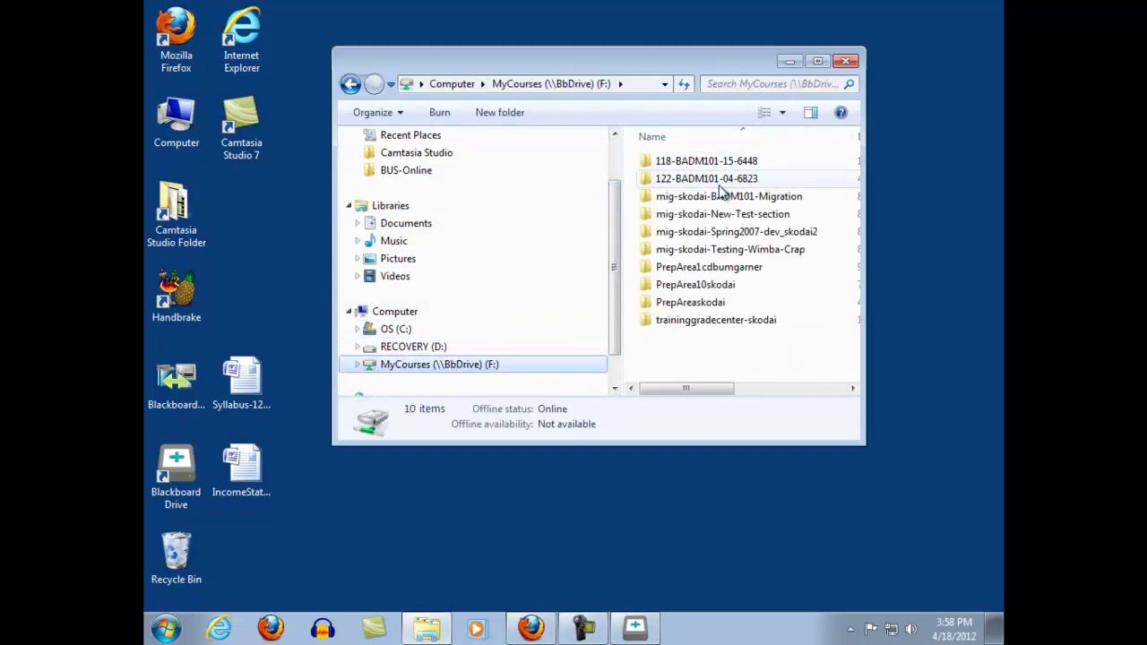
pyautogui.click(702, 309)
pyautogui.doubleClick(701, 309)
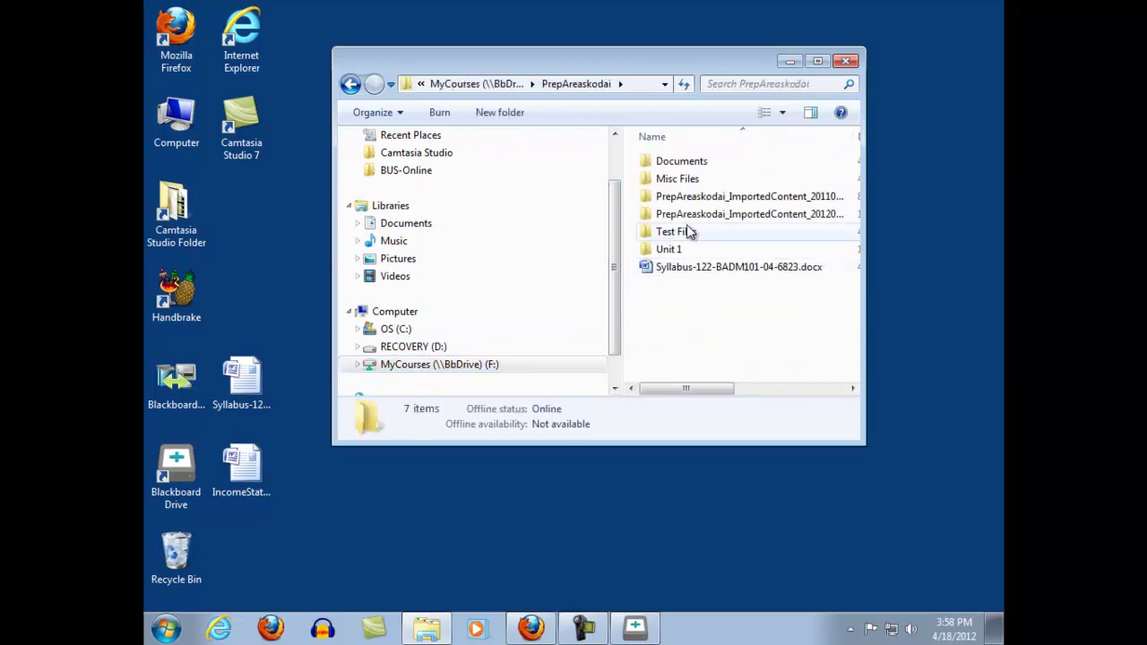
pyautogui.doubleClick(686, 163)
# Rename IncomeStatementFormulas.docx to IncomeStatementStuff.docx and return to the Blackboard window
pyautogui.click(701, 166)
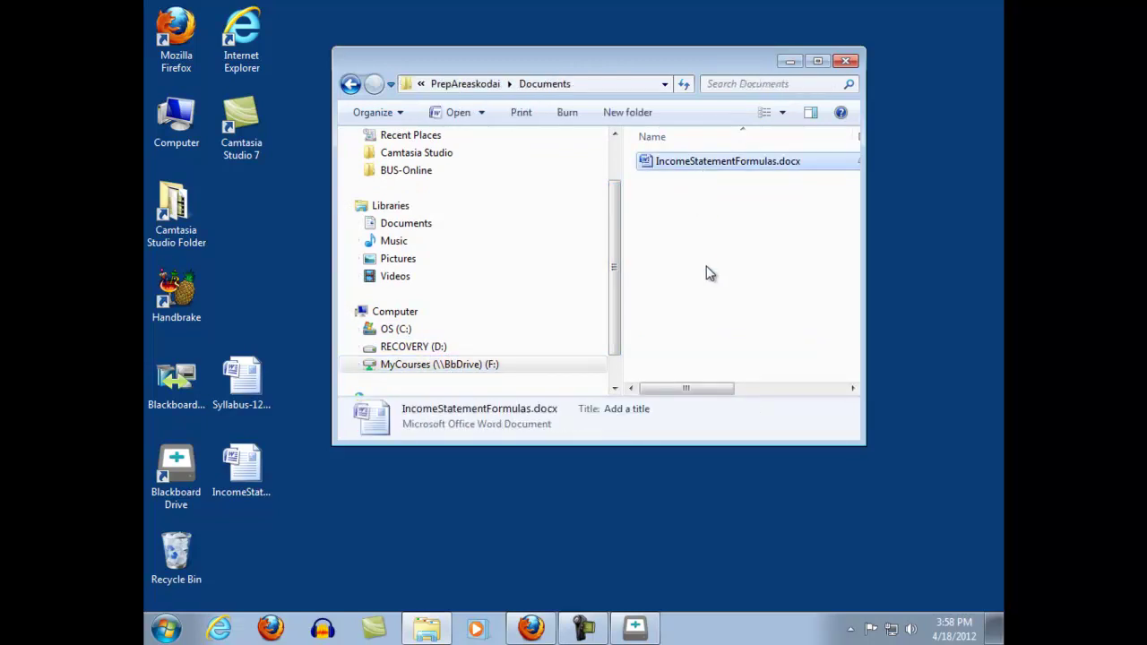
pyautogui.press('F2')
pyautogui.press('Right')
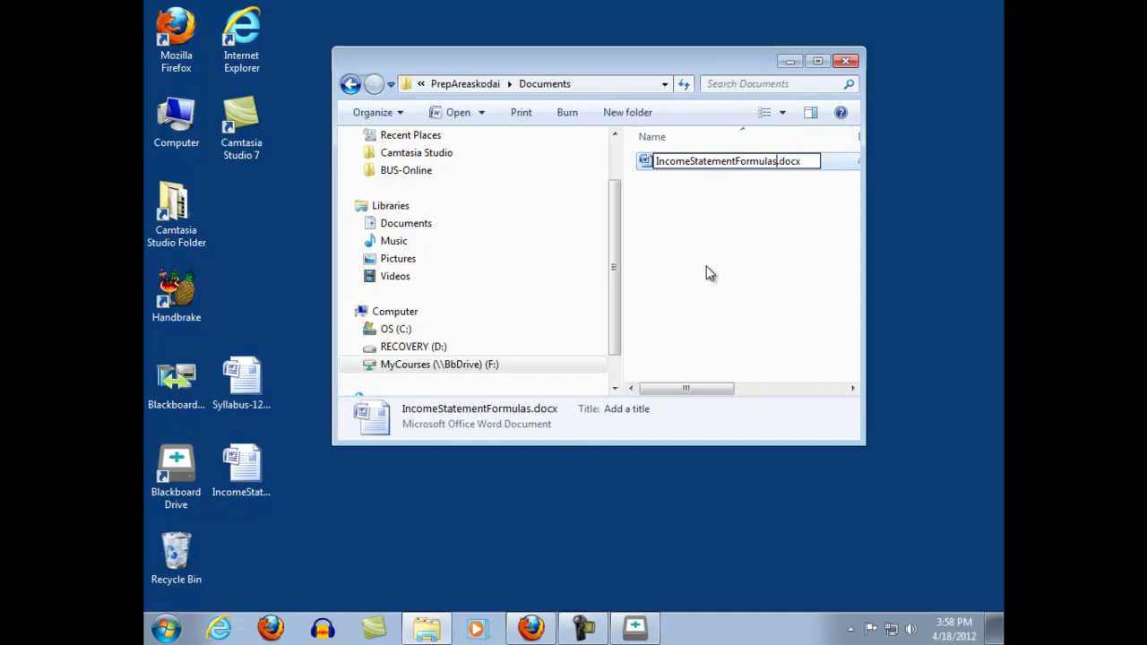
pyautogui.press('BackSpace')
pyautogui.press('BackSpace')
pyautogui.press('BackSpace')
pyautogui.press('BackSpace')
pyautogui.press('BackSpace')
pyautogui.press('BackSpace')
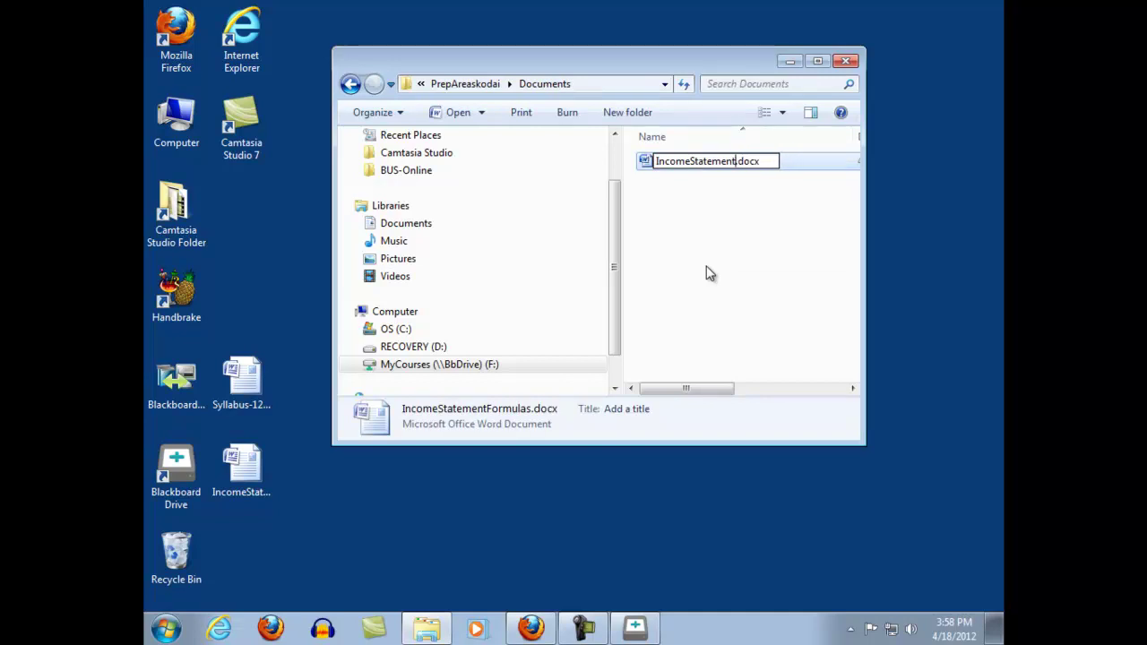
pyautogui.write('Stuff')
pyautogui.press('Return')
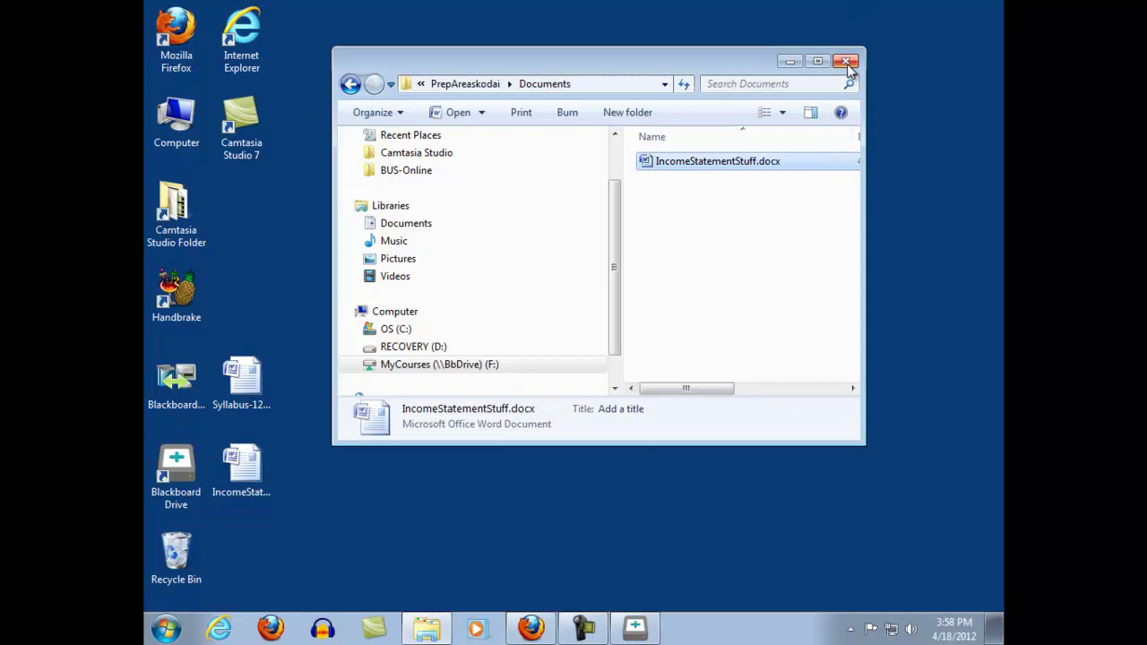
pyautogui.click(845, 61)
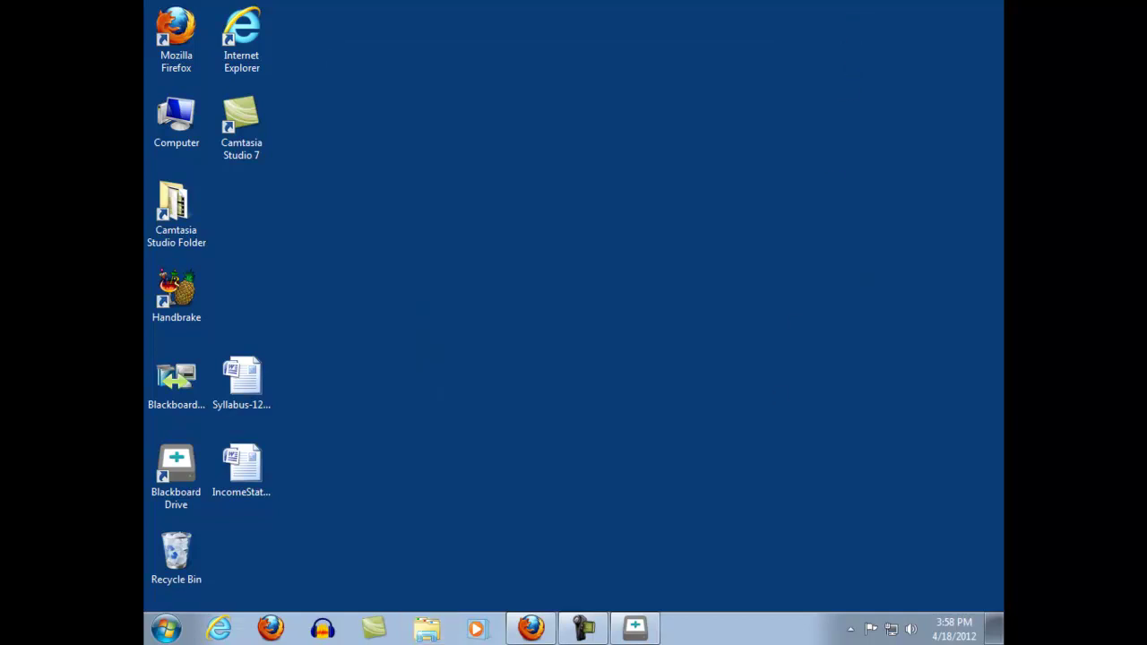
pyautogui.click(530, 627)
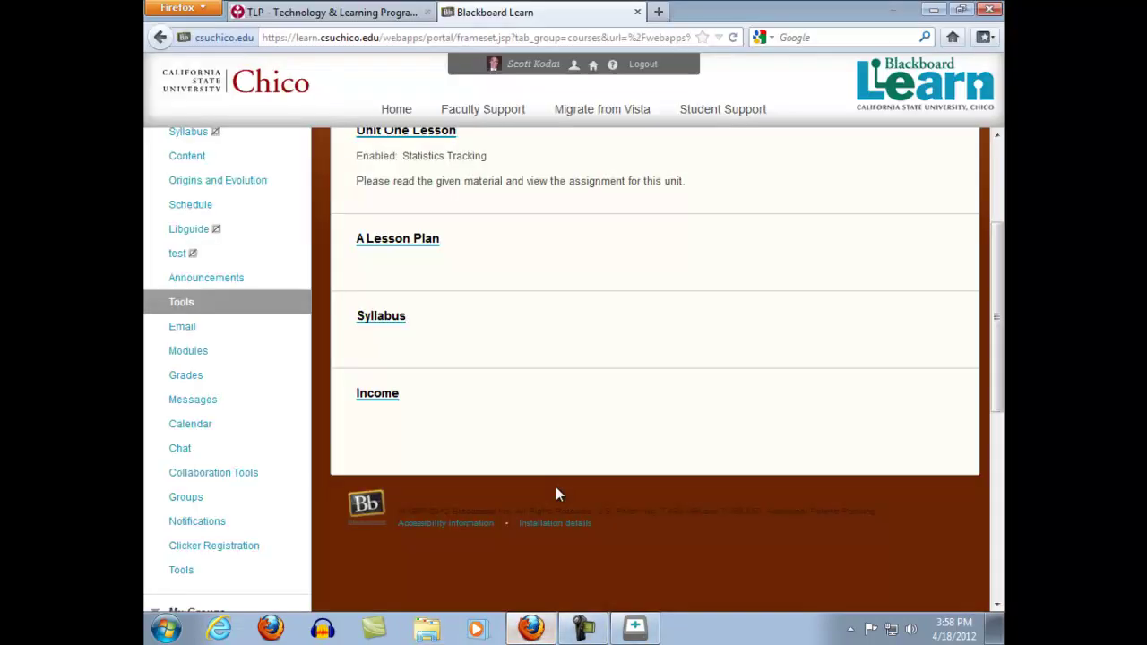
# Open the Income item in Word to confirm it is IncomeStatementStuff.docx, then close it
pyautogui.click(375, 398)
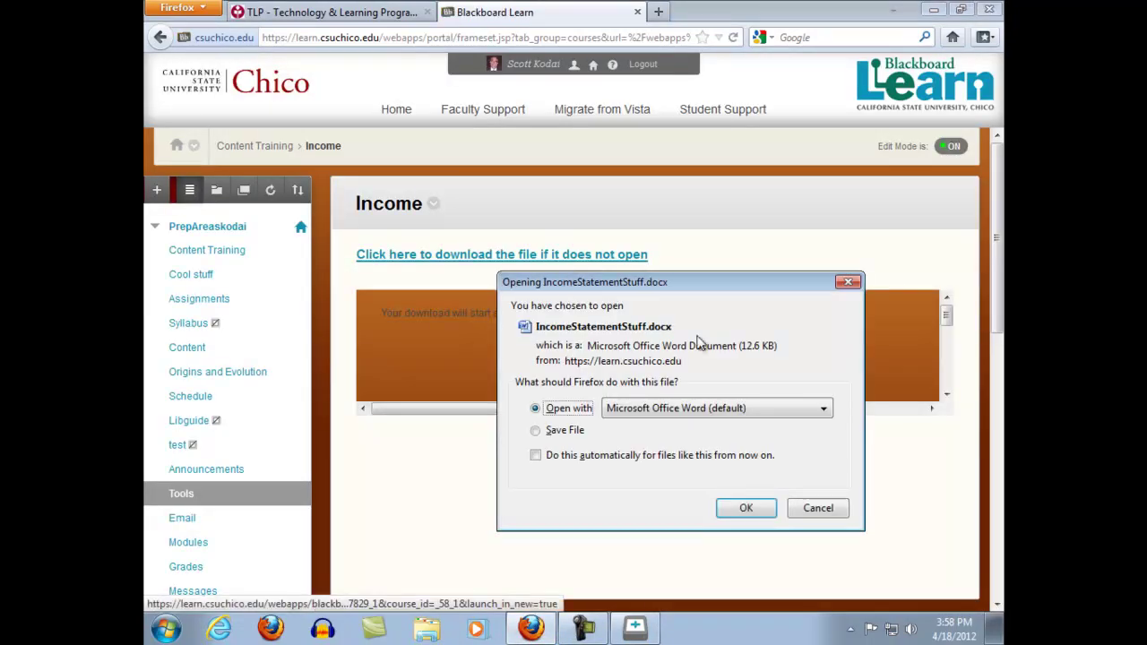
pyautogui.click(743, 508)
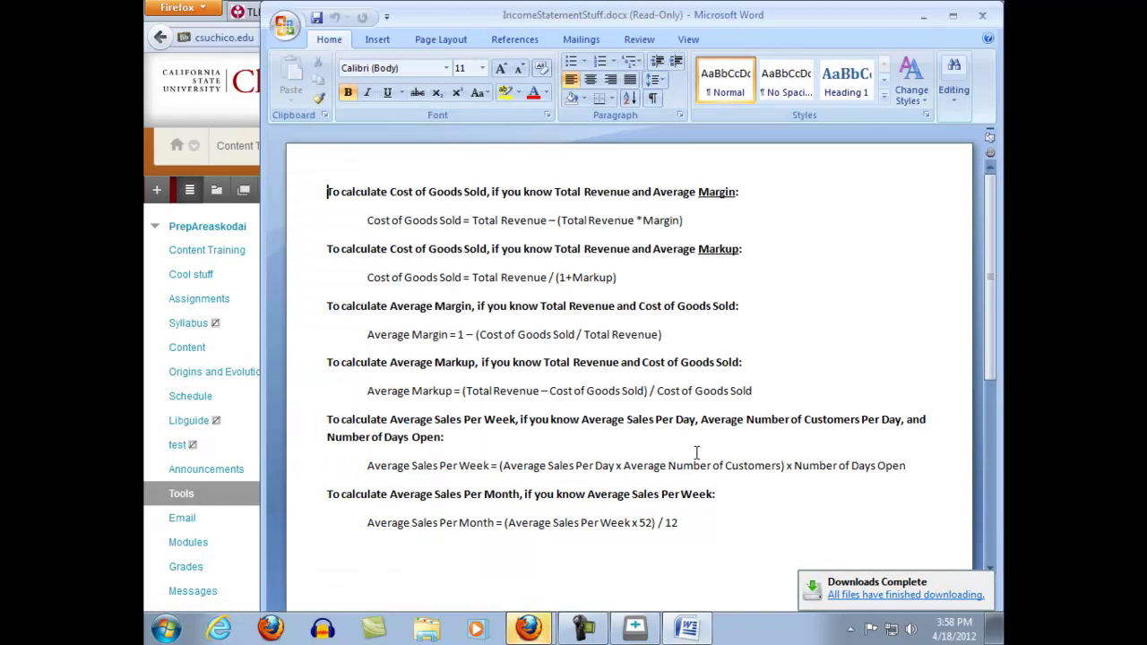
pyautogui.click(985, 20)
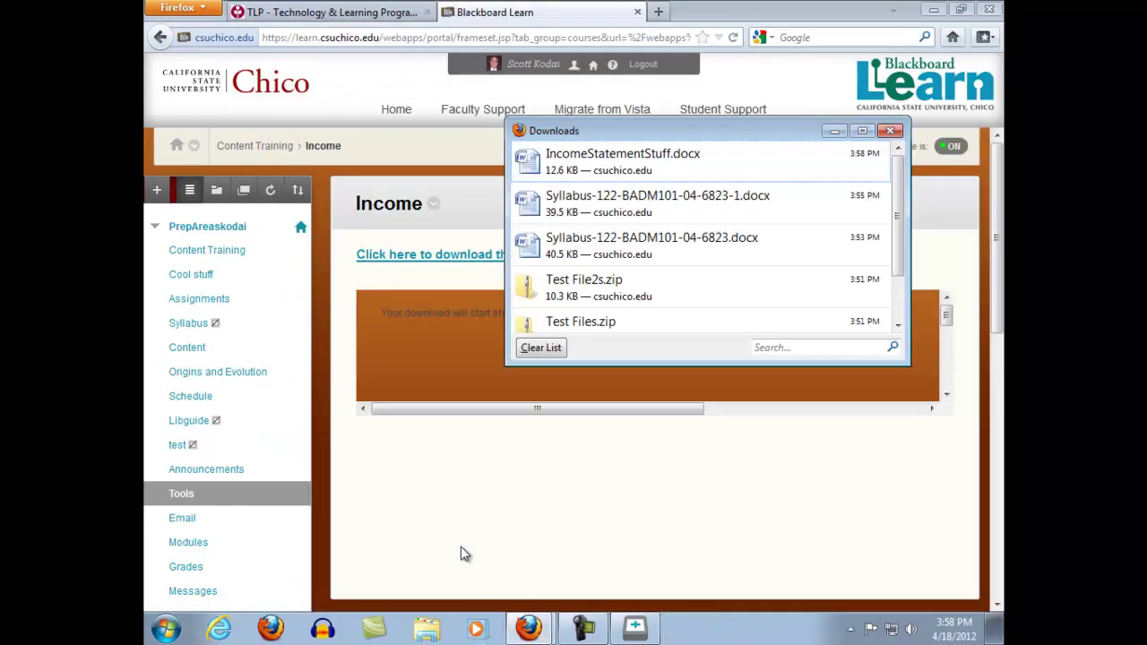
pyautogui.click(890, 130)
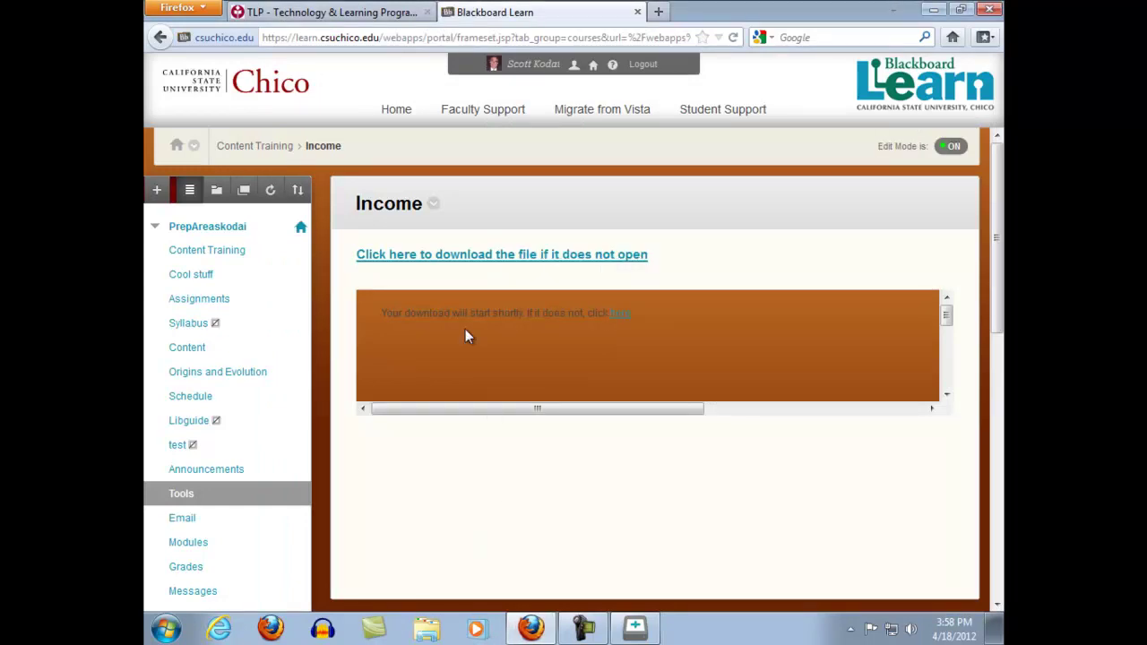
# Return to the Content Training page, collapsing and re-expanding the course menu
pyautogui.click(231, 251)
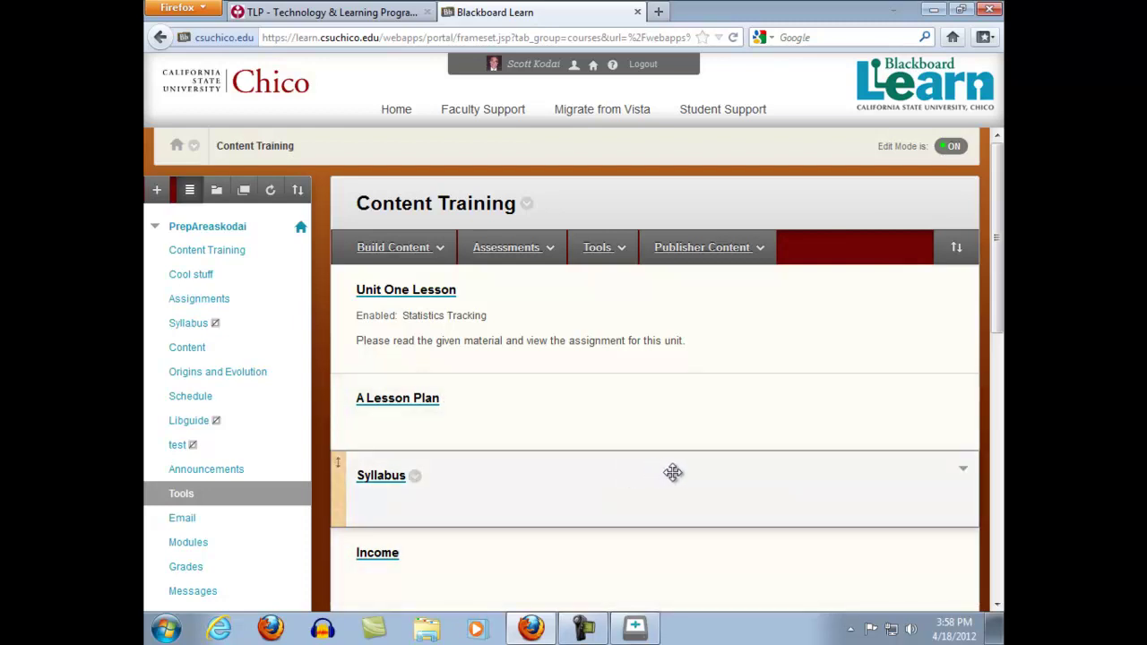
pyautogui.click(213, 226)
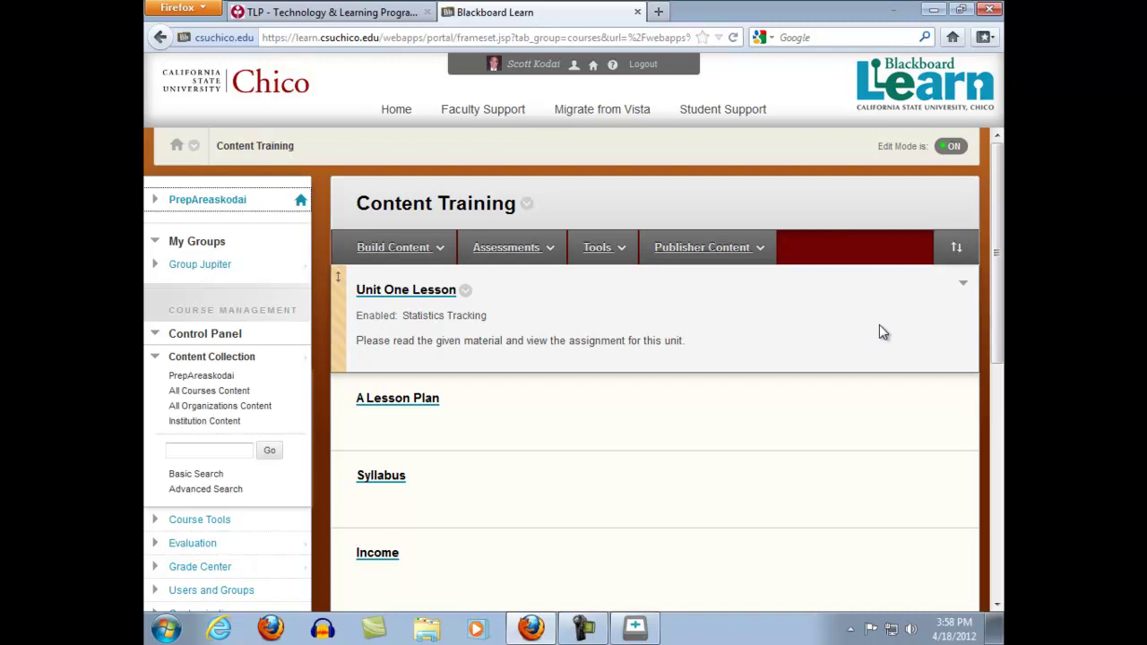
pyautogui.click(215, 204)
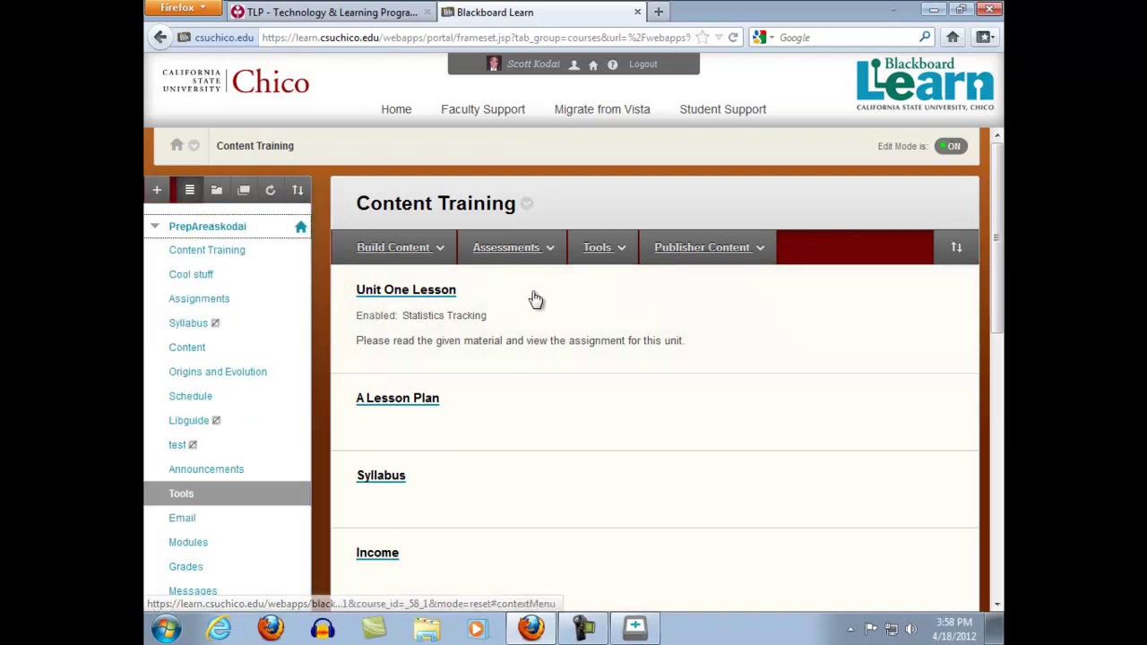
# Follow the Faculty Support Blackboard Drive article's Institution Content link to the Windows 32-bit installer folder
pyautogui.click(504, 114)
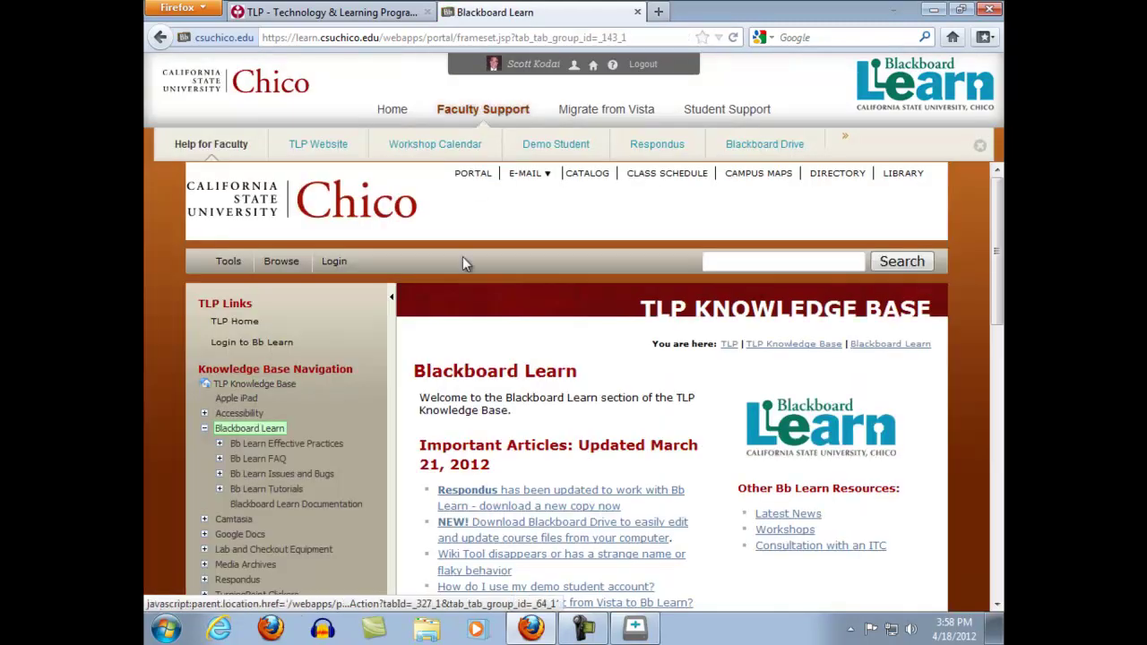
pyautogui.click(777, 147)
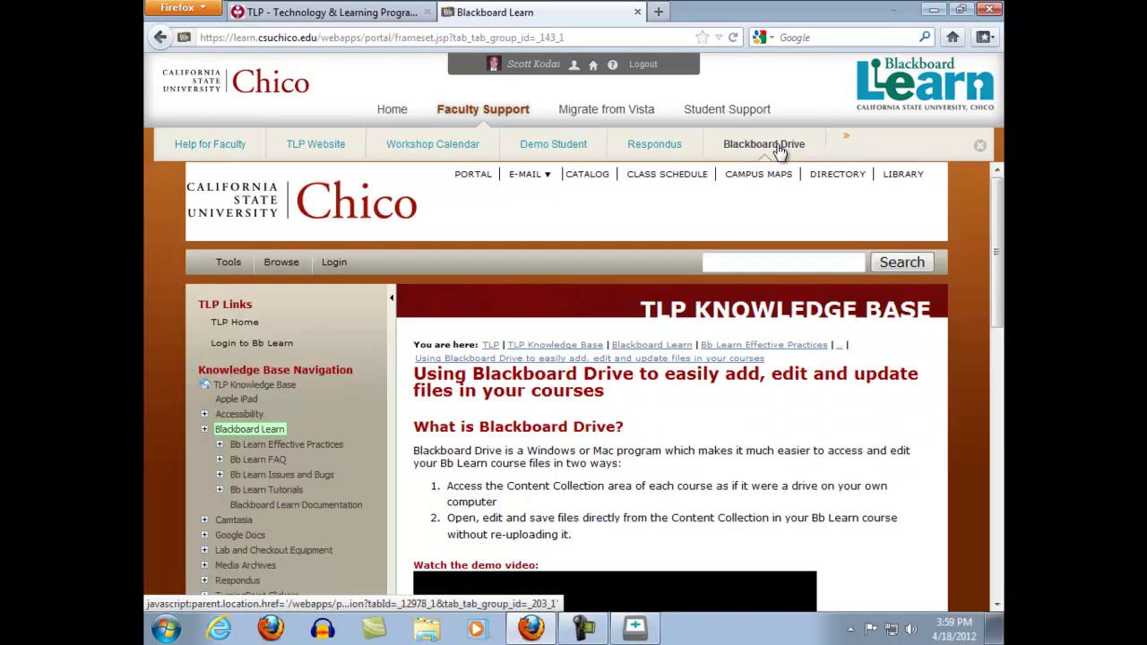
pyautogui.scroll(-5, 852, 419)
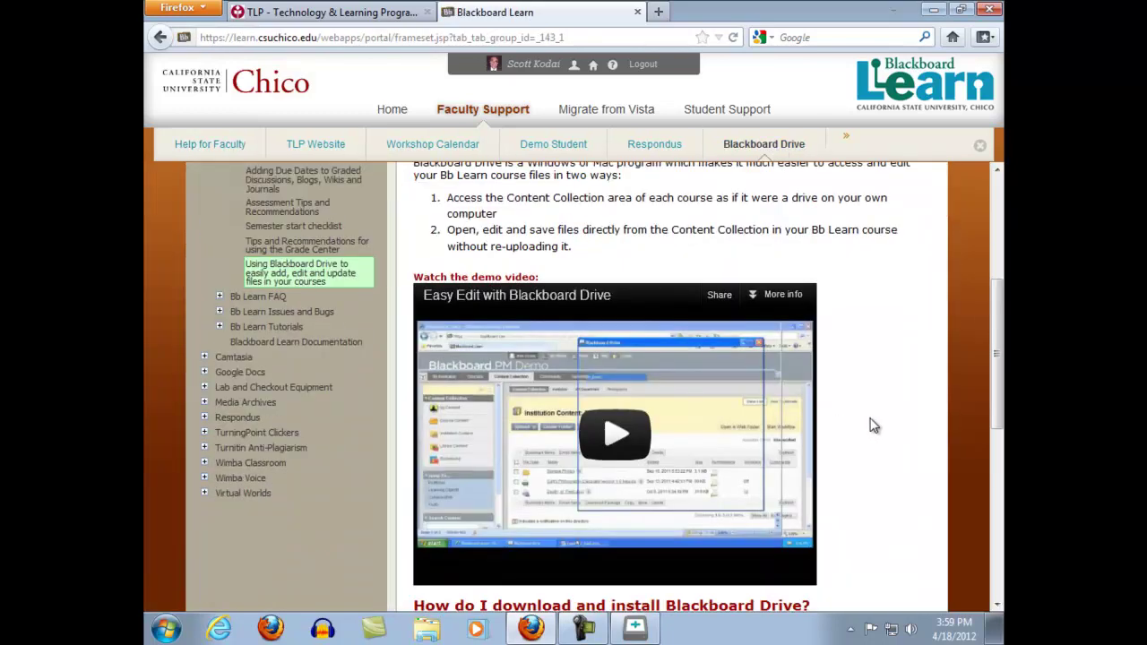
pyautogui.scroll(2, 873, 376)
pyautogui.scroll(-5, 892, 426)
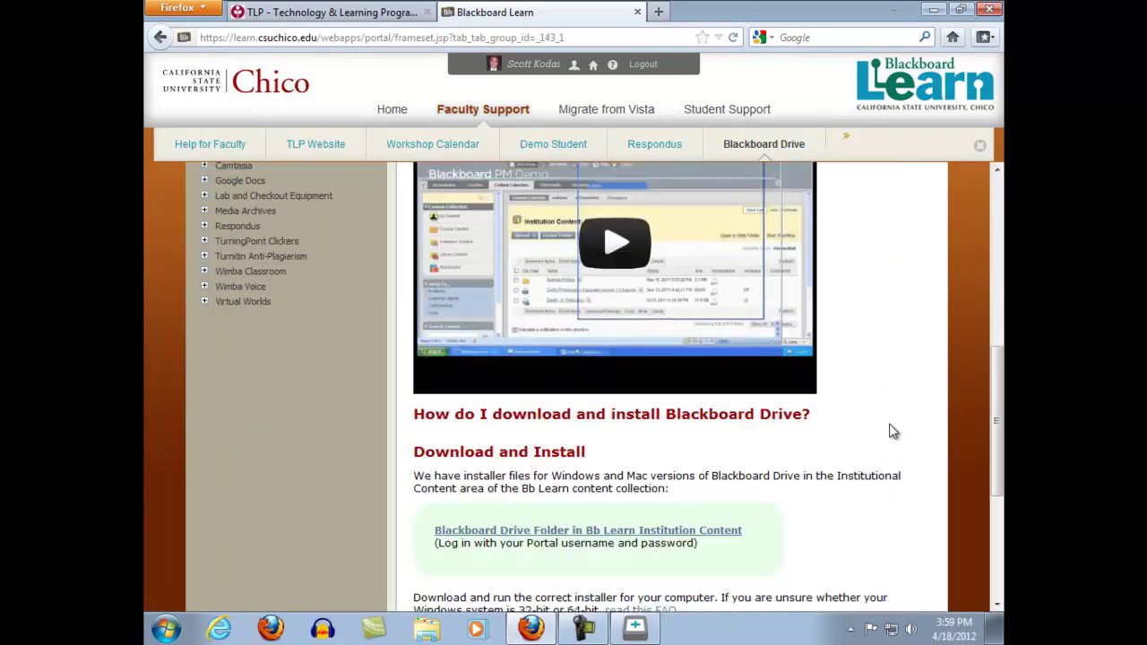
pyautogui.scroll(-3, 894, 430)
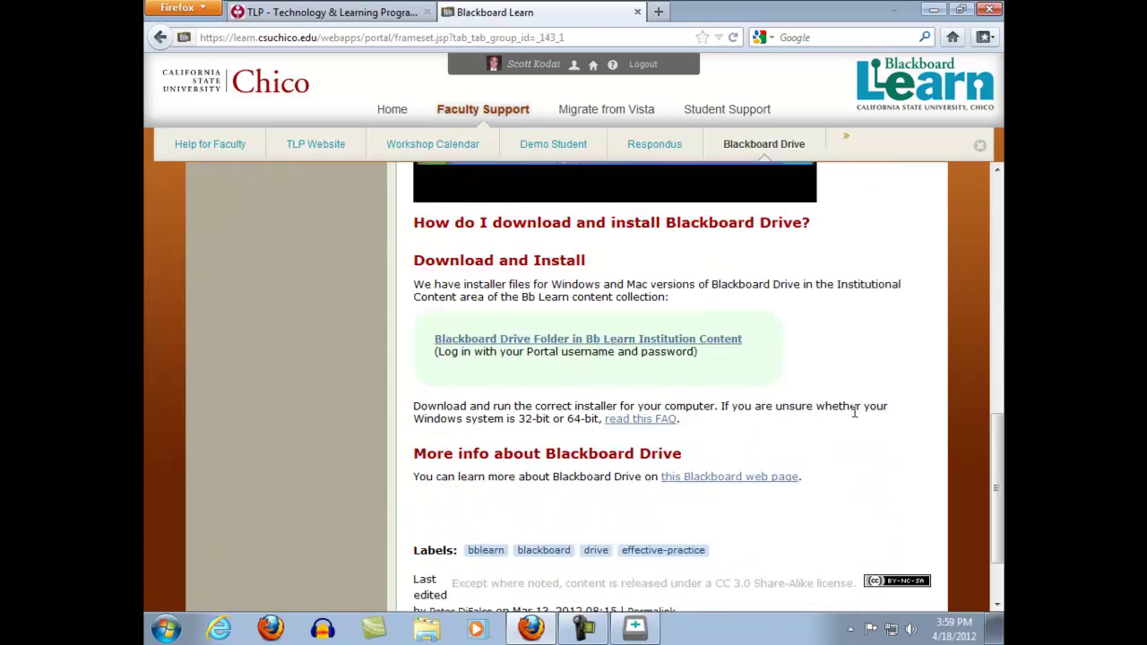
pyautogui.click(609, 341)
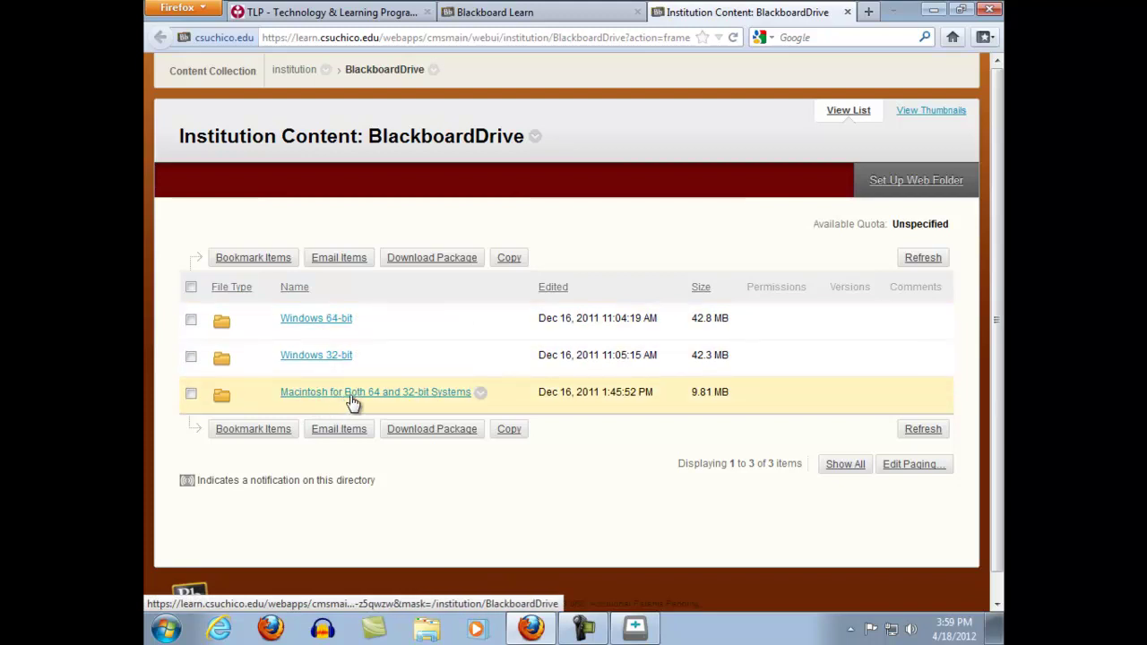
pyautogui.click(321, 357)
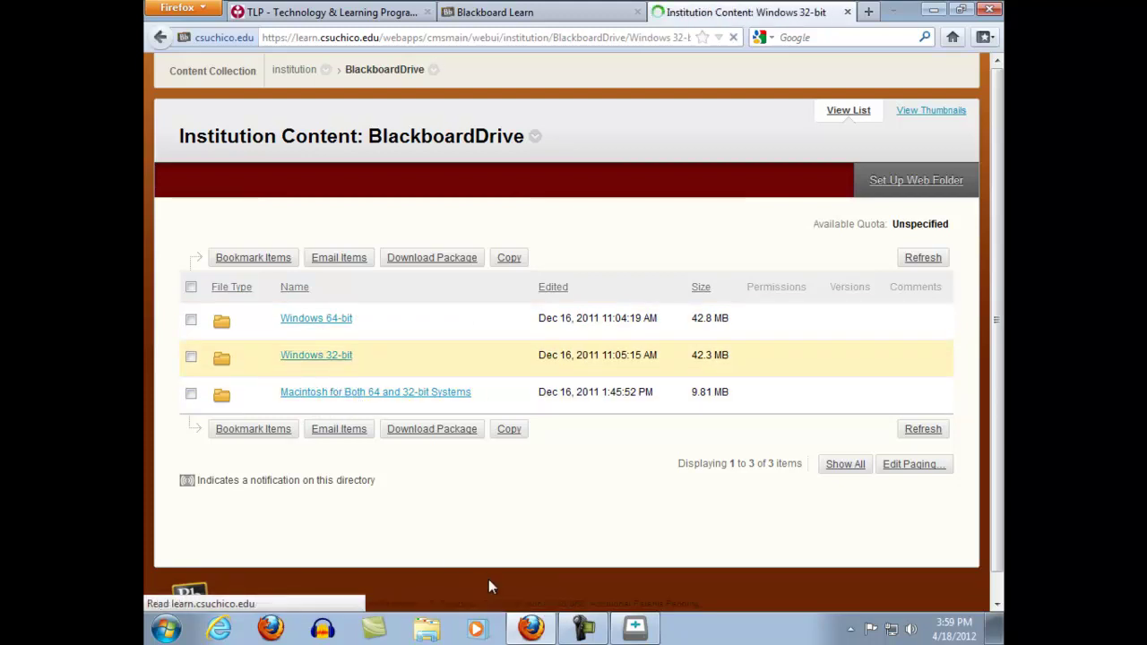